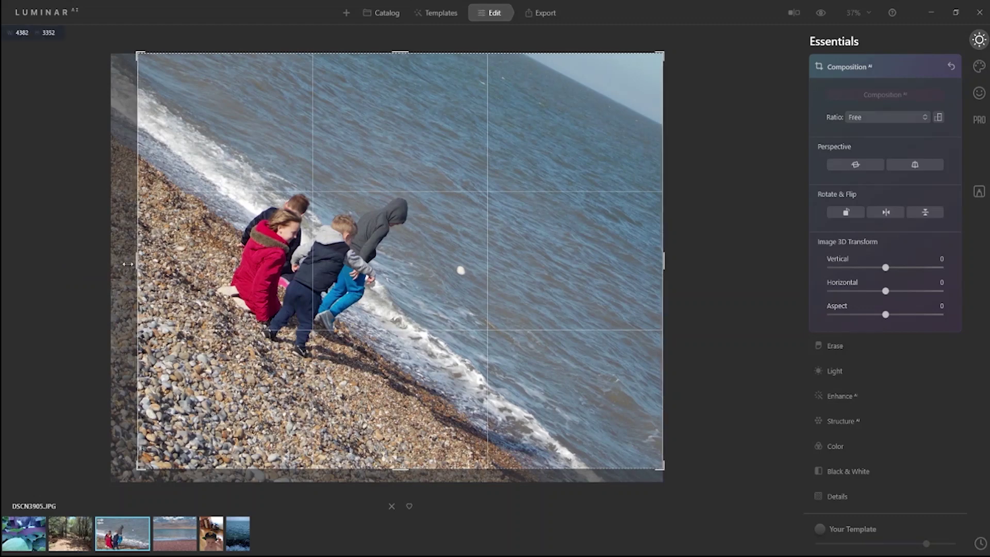
# - Rotate the tilted photo of the children to level it, and crop it to a 16:9 ratio
pyautogui.moveTo(715, 313); pyautogui.dragTo(702, 236)
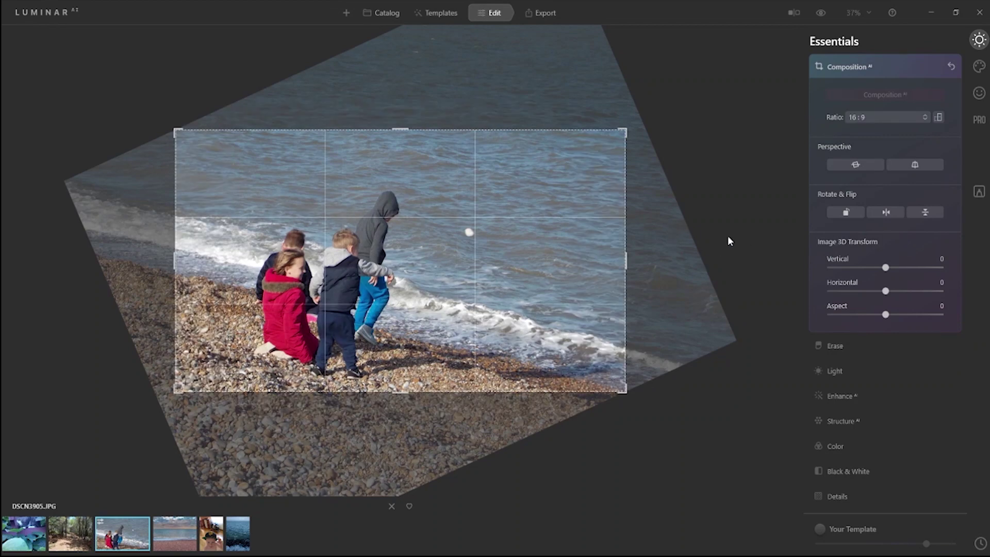
pyautogui.moveTo(657, 263); pyautogui.dragTo(784, 248)
pyautogui.click(905, 66)
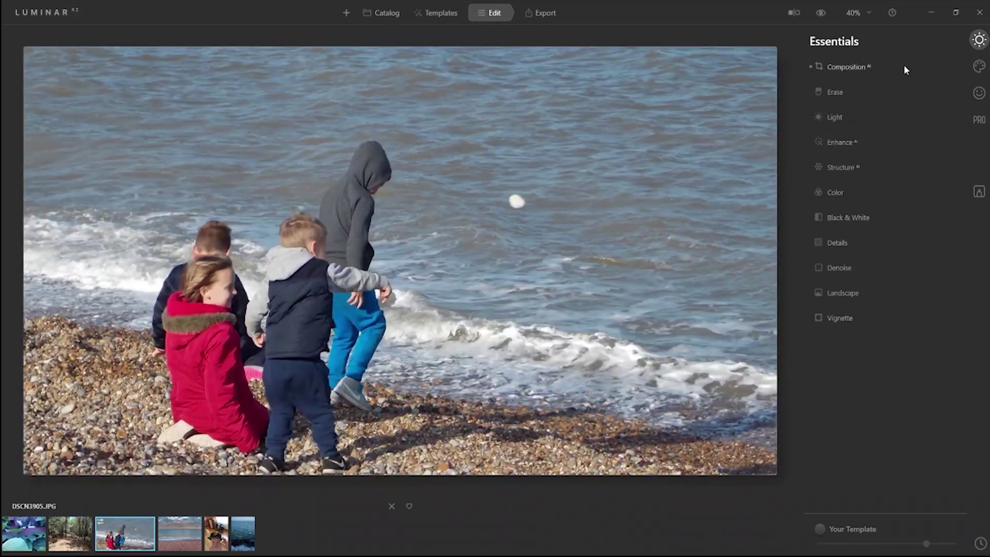
# - Set Accent AI to 90 for the cropped photo
pyautogui.click(883, 92)
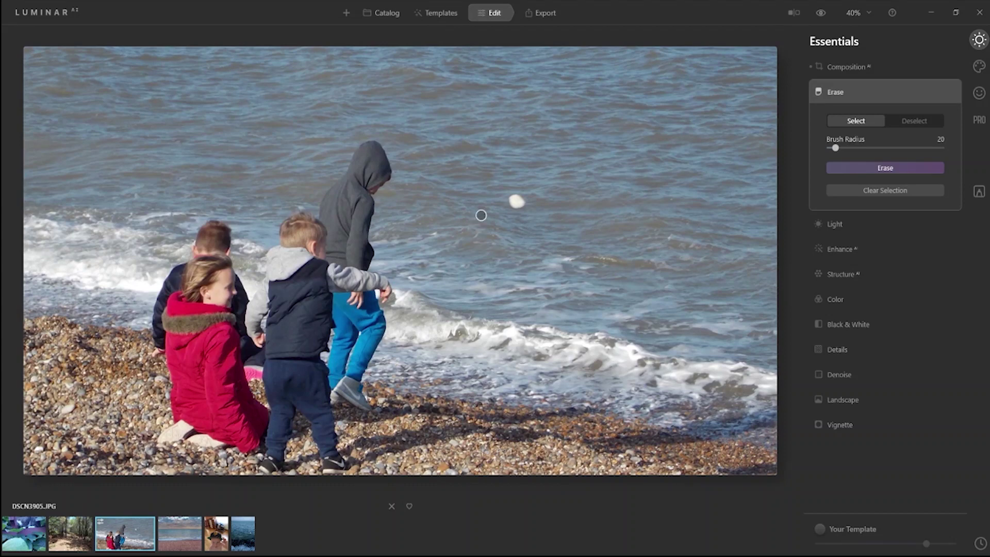
pyautogui.click(877, 92)
pyautogui.click(859, 142)
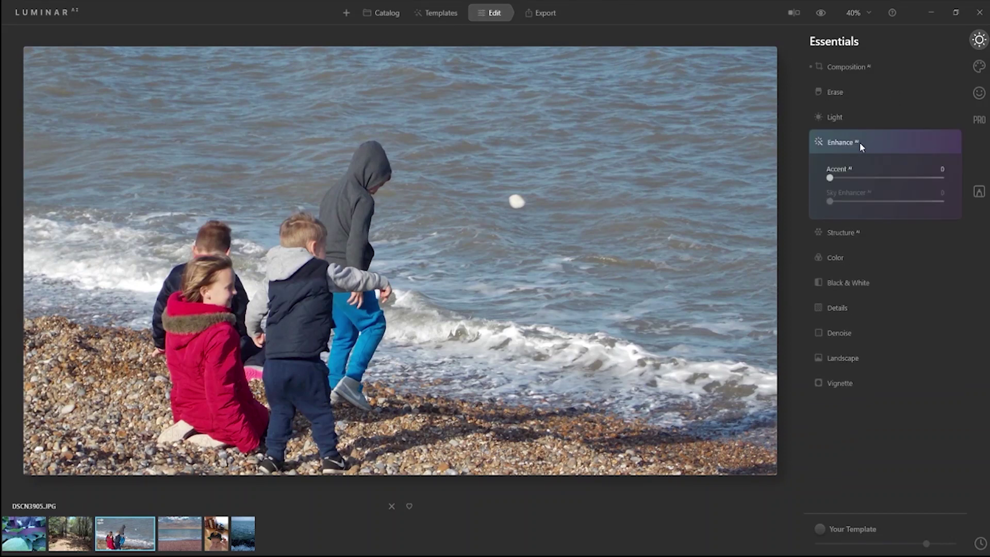
pyautogui.moveTo(834, 176); pyautogui.dragTo(930, 180)
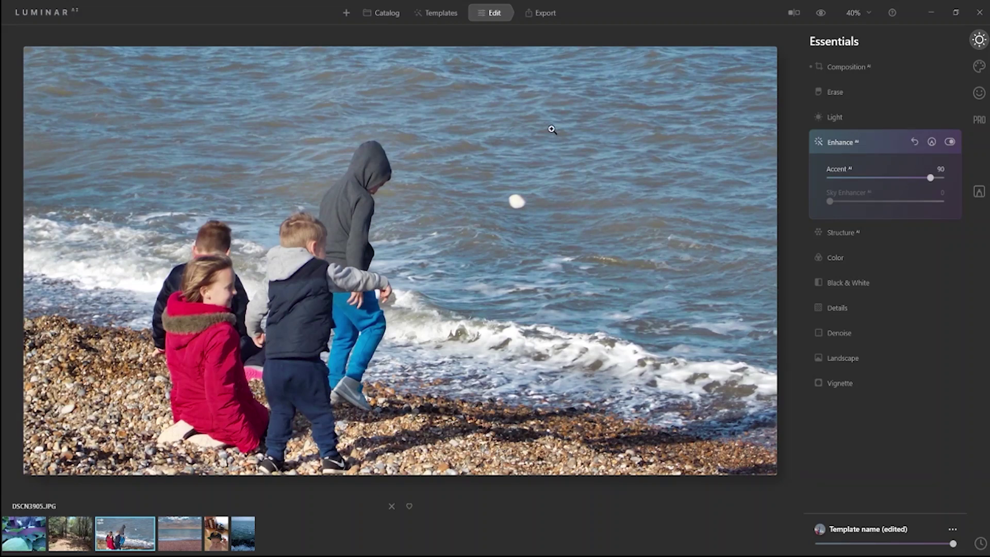
# - Set the Structure AI amount to 70
pyautogui.click(875, 153)
pyautogui.click(879, 165)
pyautogui.moveTo(886, 203); pyautogui.dragTo(916, 208)
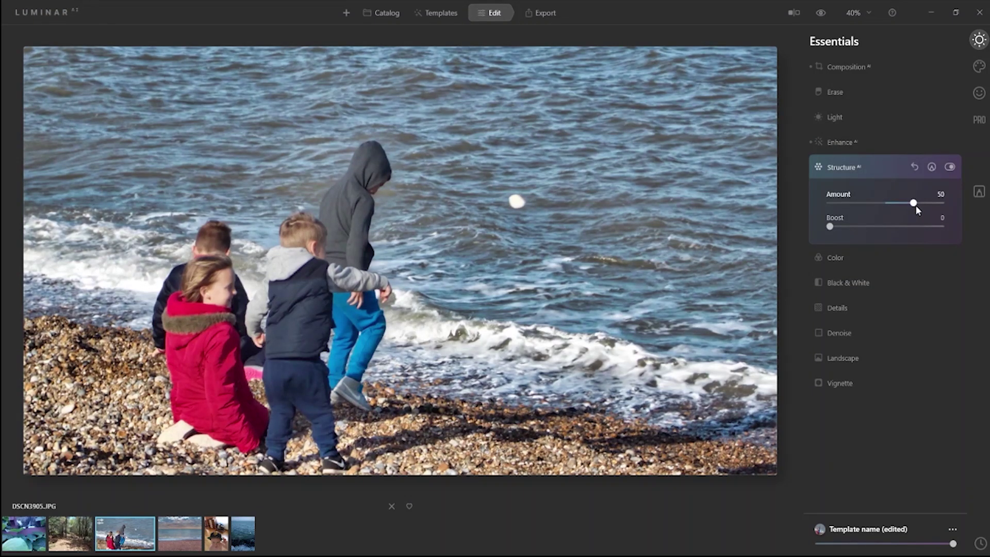
pyautogui.moveTo(919, 206); pyautogui.dragTo(939, 203)
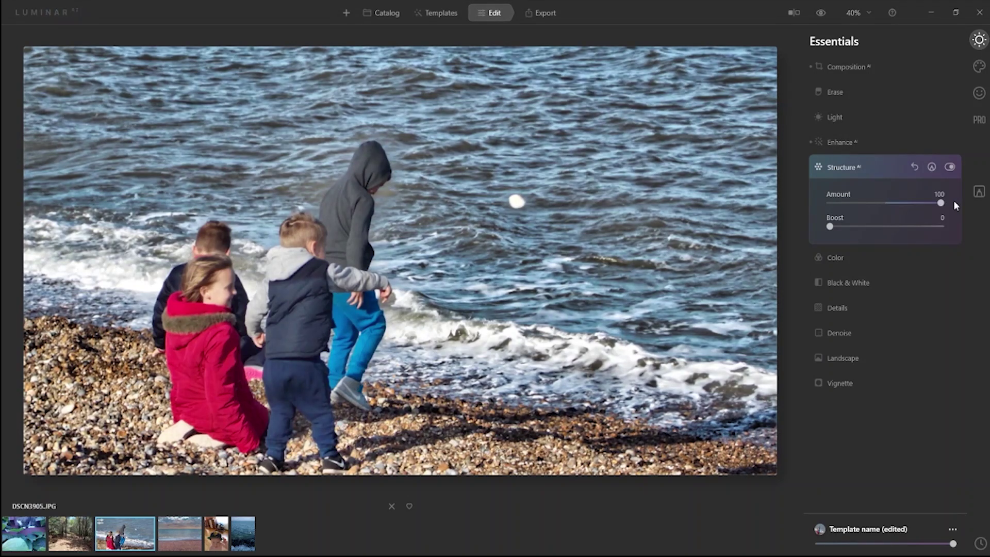
pyautogui.moveTo(940, 205); pyautogui.dragTo(923, 207)
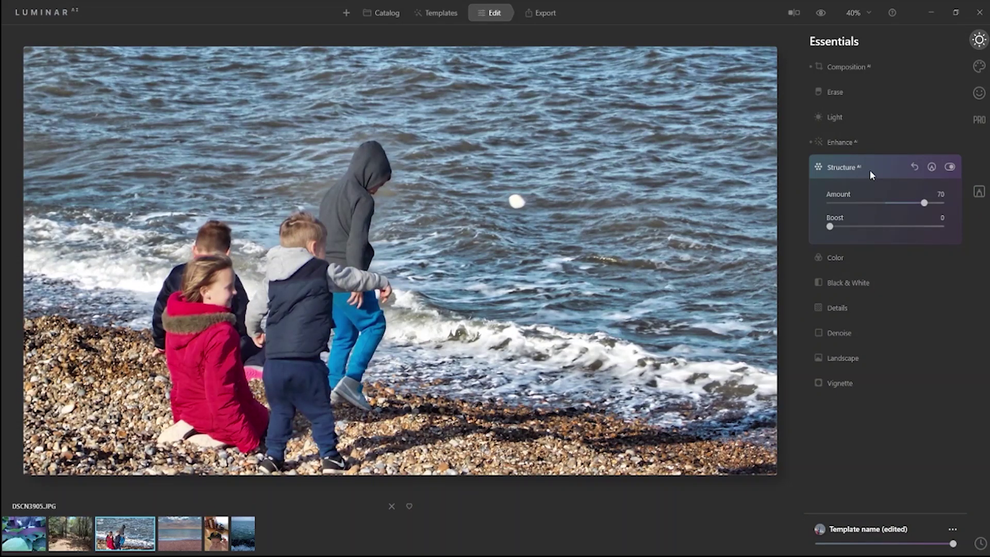
# - Apply a slight Remove Color Cast adjustment to the photo
pyautogui.click(834, 257)
pyautogui.moveTo(831, 277); pyautogui.dragTo(941, 275)
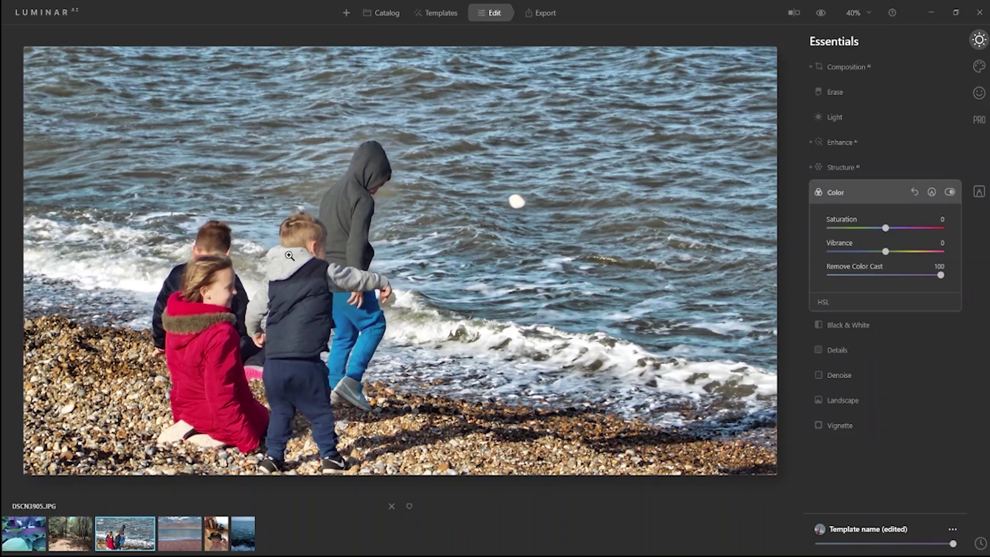
pyautogui.doubleClick(910, 275)
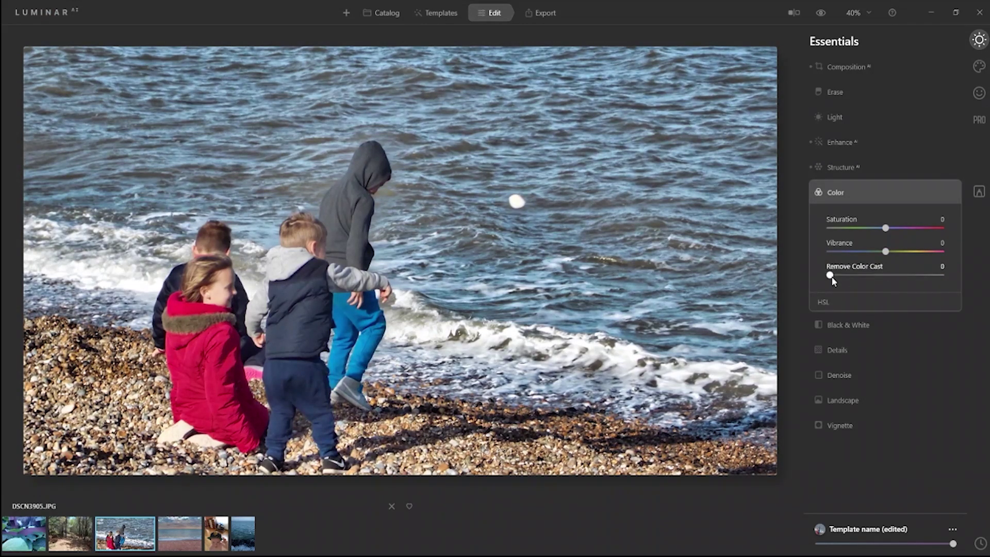
pyautogui.moveTo(833, 279); pyautogui.dragTo(845, 279)
pyautogui.click(840, 274)
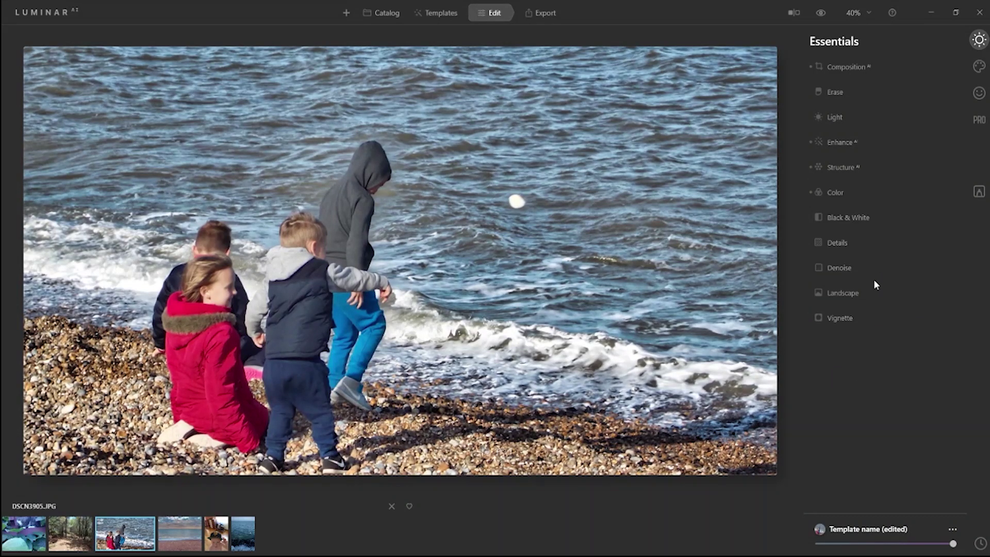
# - Try the creative Dramatic effect at an amount of 100, and reset it
pyautogui.click(979, 74)
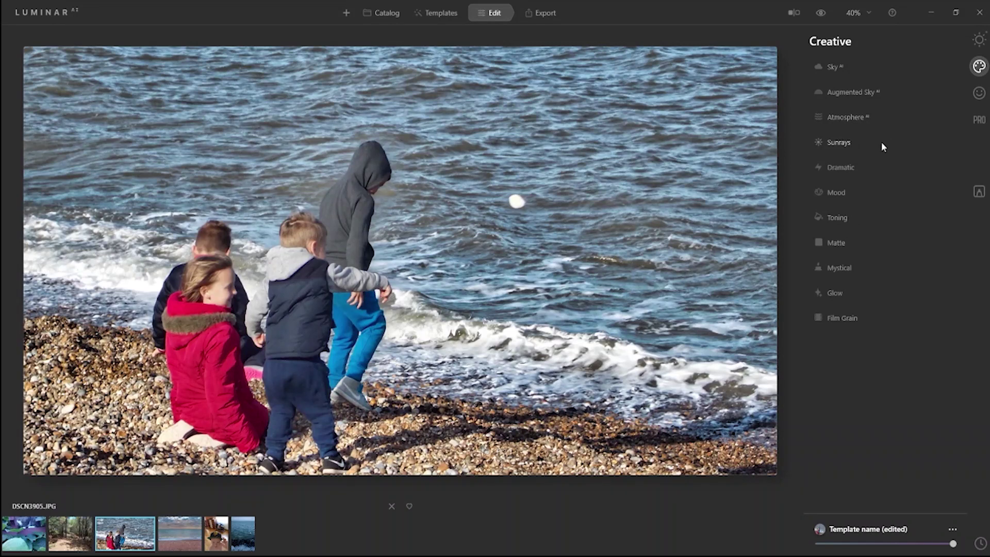
pyautogui.click(874, 171)
pyautogui.moveTo(831, 203); pyautogui.dragTo(979, 218)
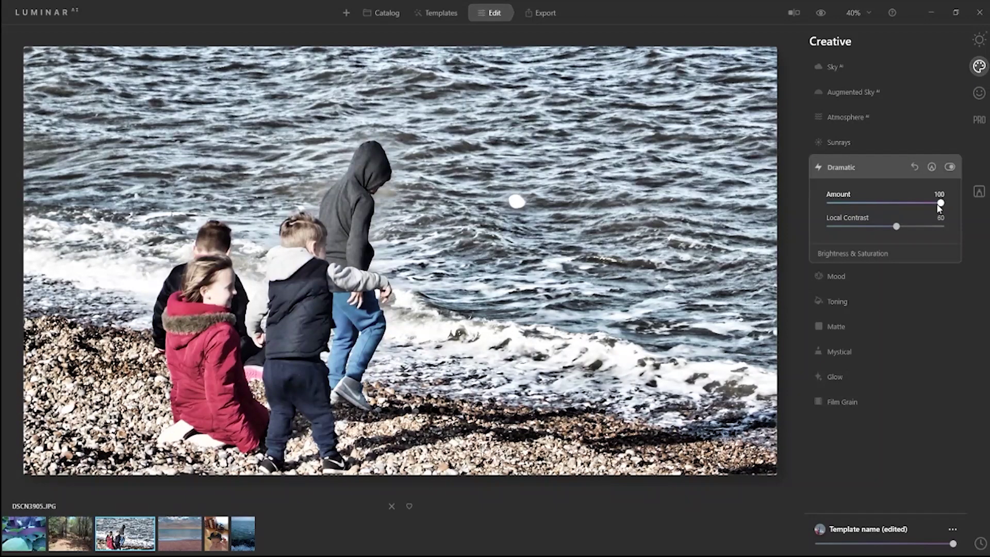
pyautogui.click(914, 167)
pyautogui.click(878, 168)
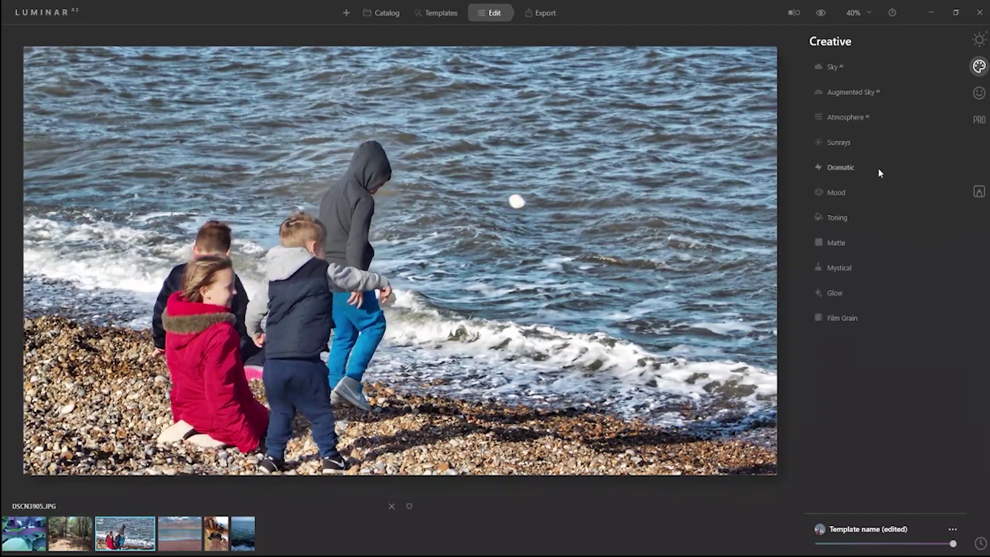
# - Apply the Riverside mood at an amount of 30, and add the Mystical effect
pyautogui.click(854, 190)
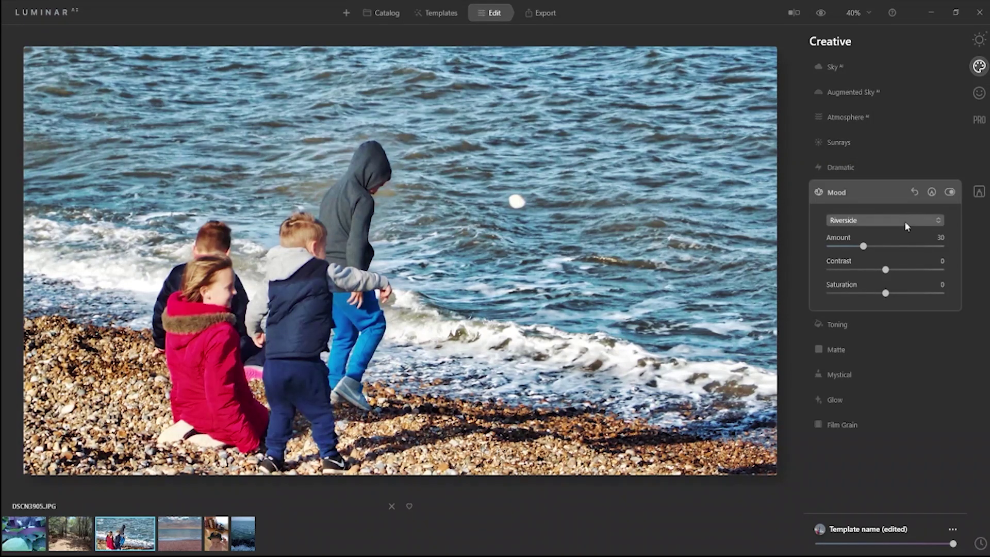
pyautogui.click(881, 194)
pyautogui.click(825, 269)
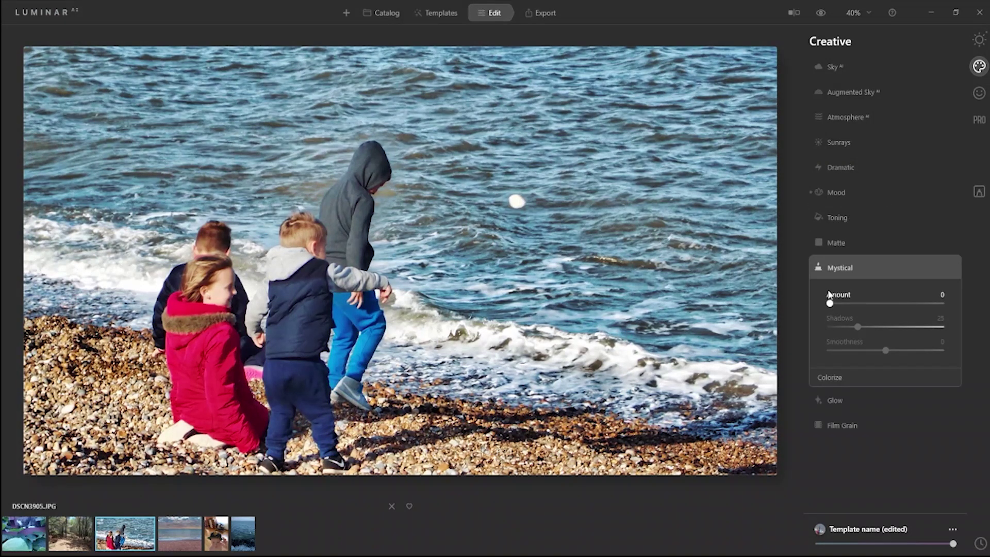
pyautogui.moveTo(830, 304); pyautogui.dragTo(948, 303)
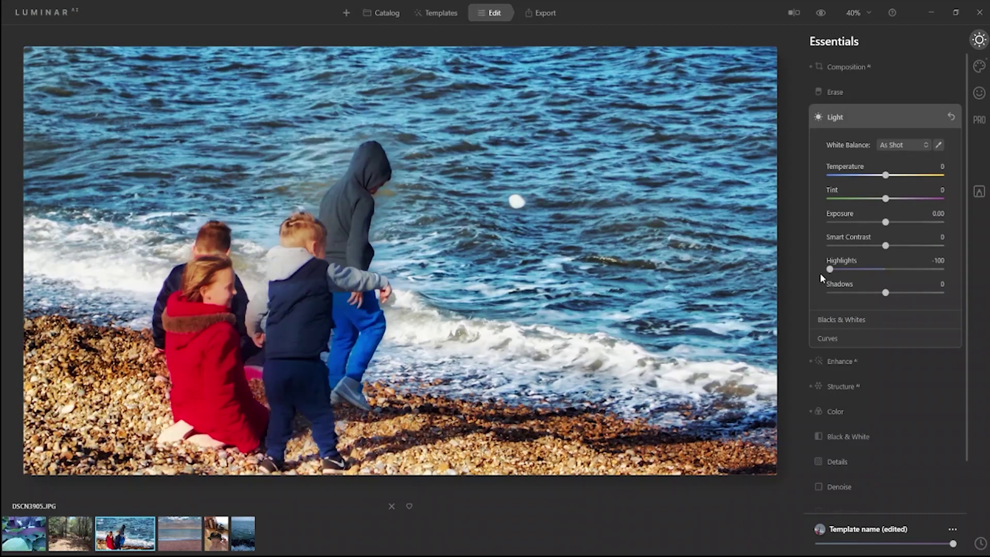
# - Reset the Light adjustments and set Highlights to -100
pyautogui.click(951, 114)
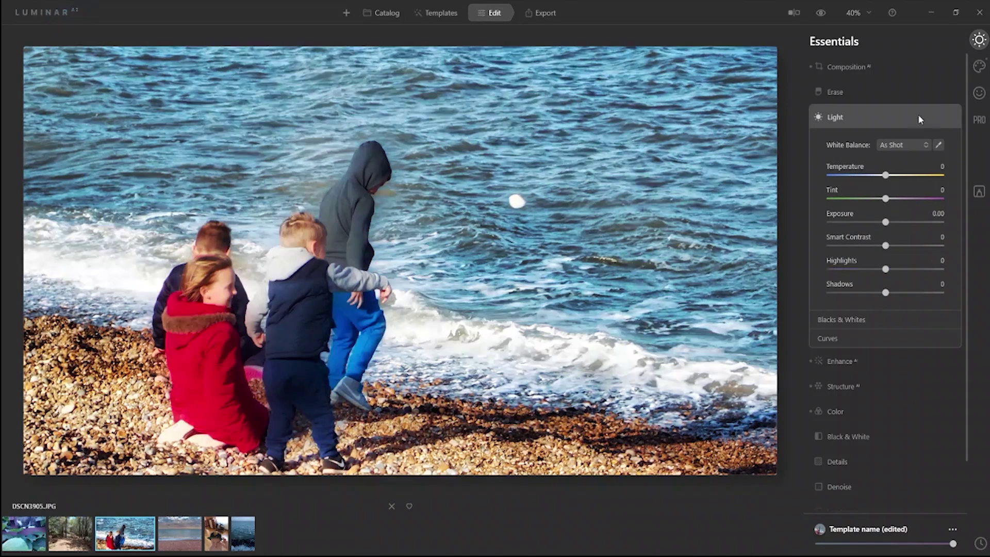
pyautogui.click(918, 114)
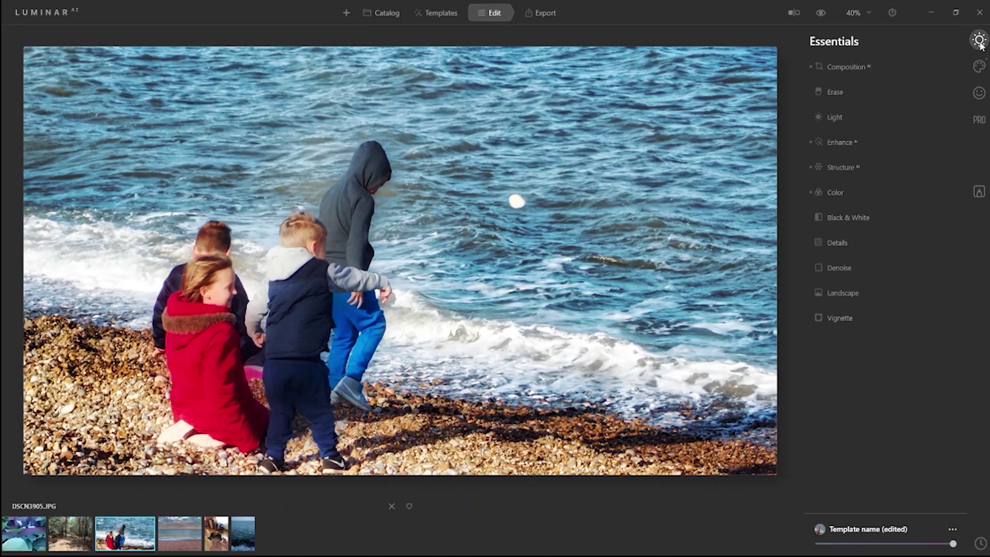
pyautogui.click(839, 115)
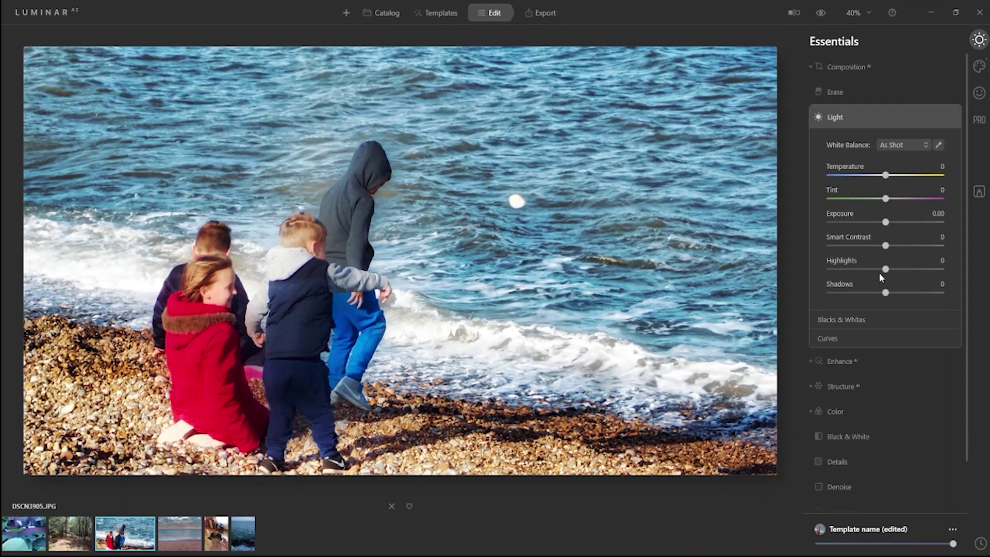
pyautogui.moveTo(885, 269); pyautogui.dragTo(825, 278)
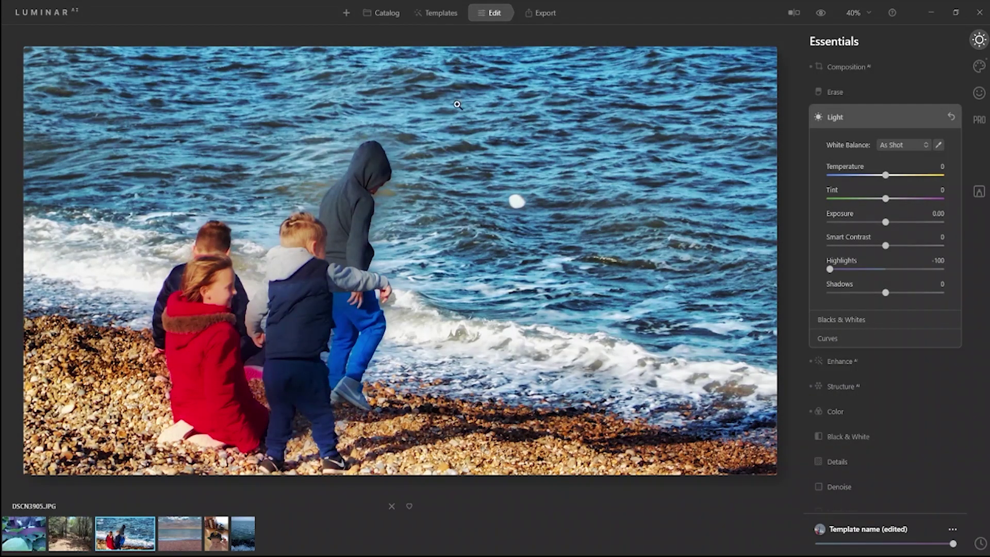
# - Compare the edited photo with the original using the before/after split view
pyautogui.click(794, 12)
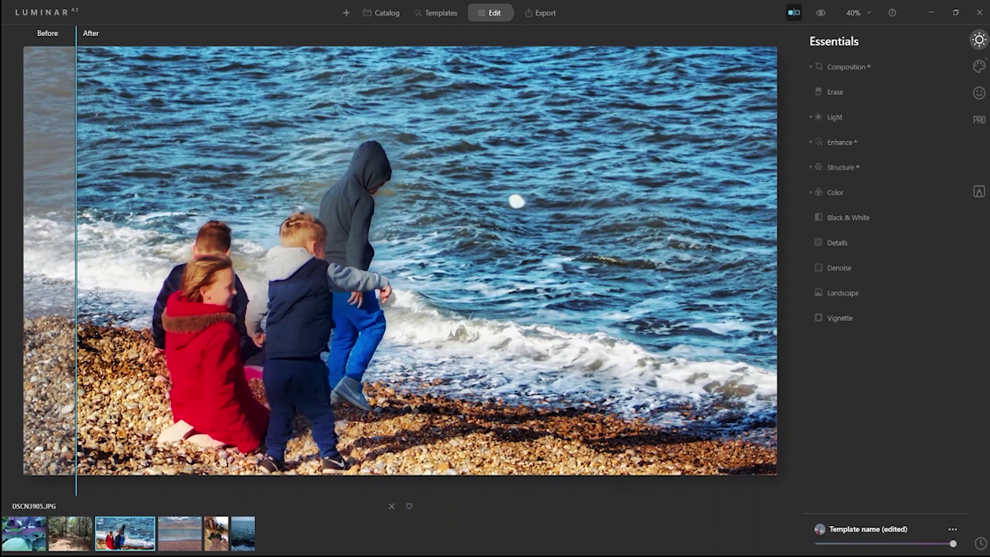
pyautogui.moveTo(78, 302); pyautogui.dragTo(371, 312)
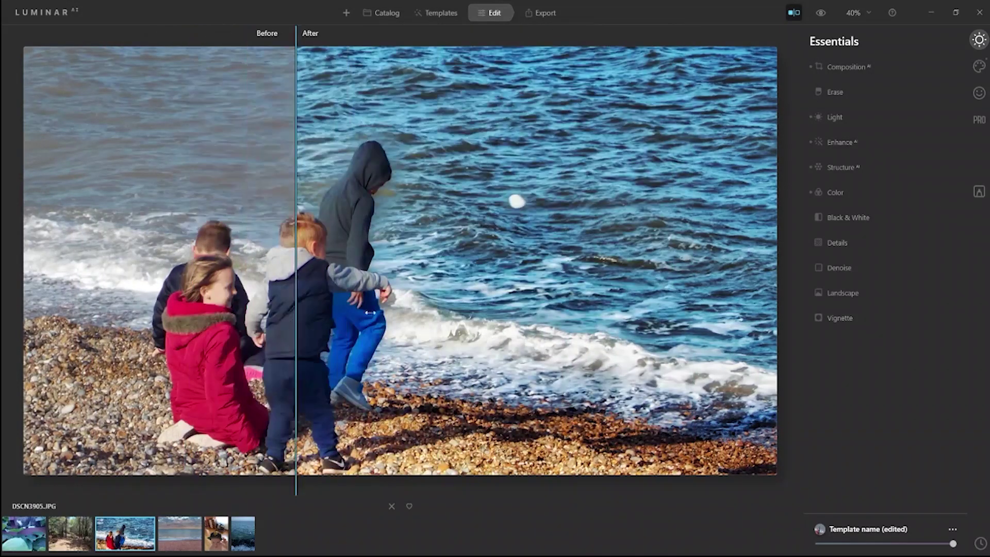
pyautogui.click(794, 14)
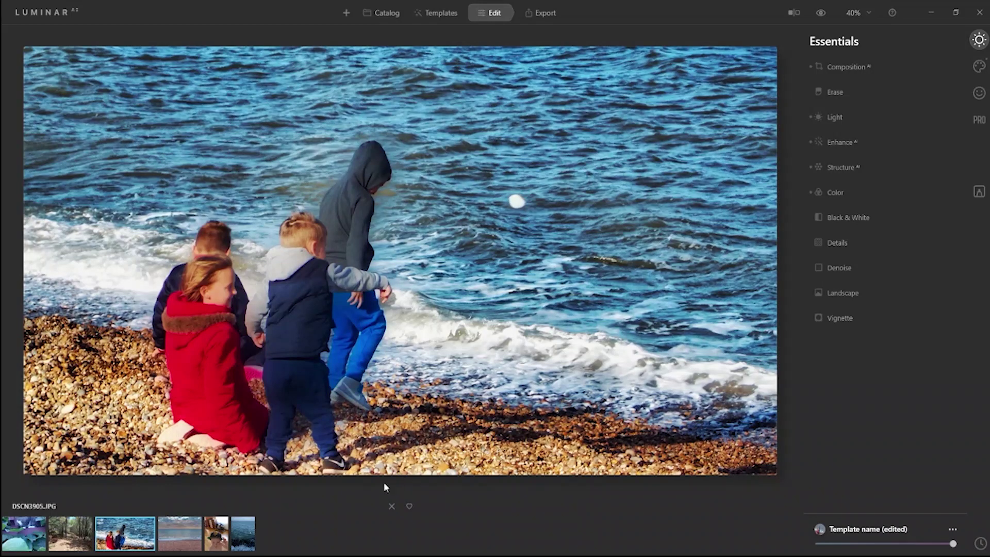
# - Switch to the photo DSCN3970-01.JPEG and raise its Accent AI and Sky Enhancer AI
pyautogui.press('Right')
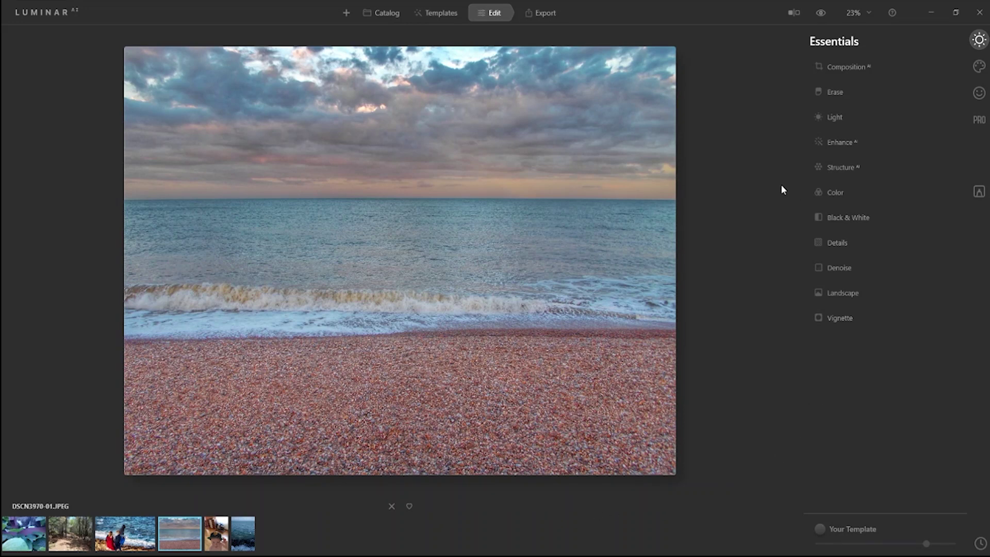
pyautogui.click(870, 68)
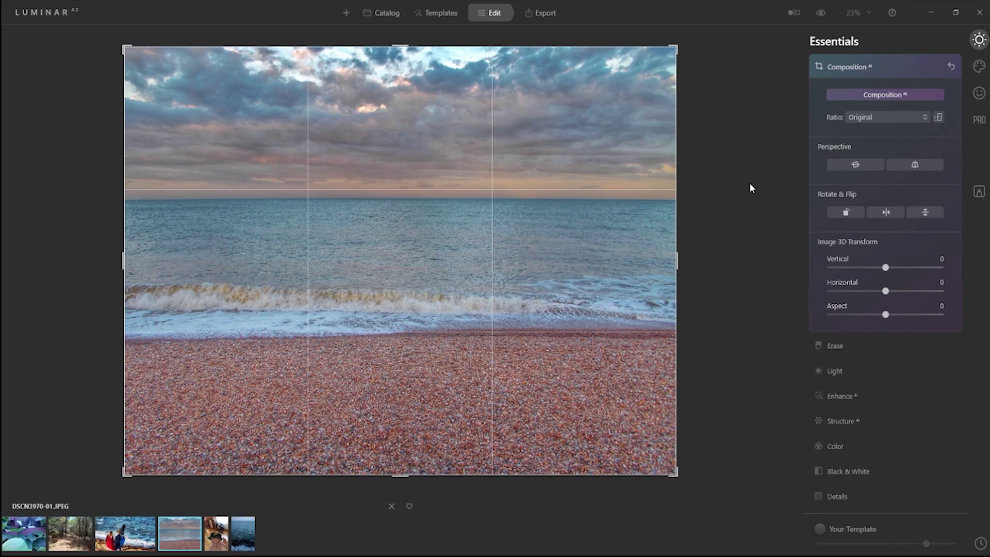
pyautogui.click(891, 69)
pyautogui.click(866, 140)
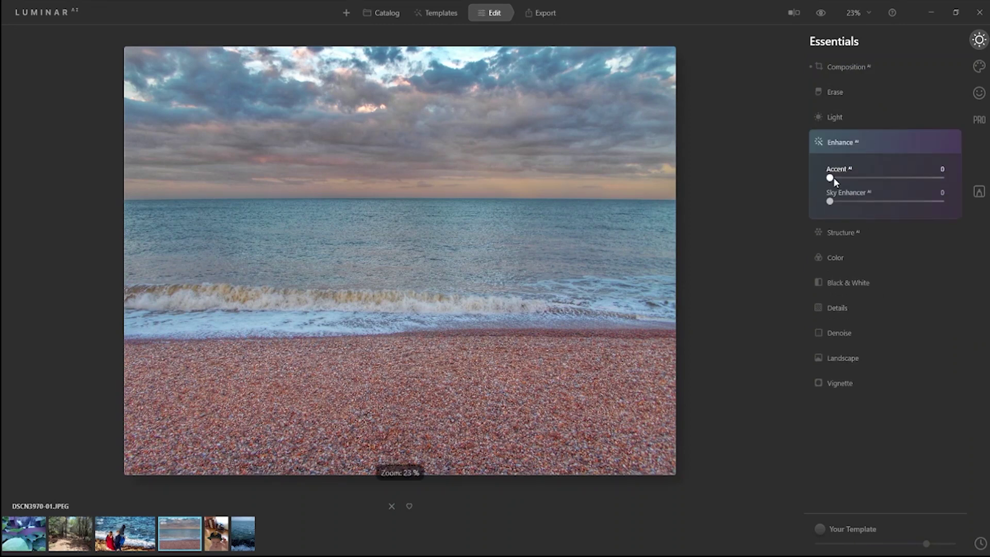
pyautogui.moveTo(840, 178); pyautogui.dragTo(907, 178)
pyautogui.moveTo(832, 205); pyautogui.dragTo(887, 206)
# - Set the Landscape Dehaze to 29 for the seascape, undoing the first attempt at 100
pyautogui.click(846, 358)
pyautogui.moveTo(830, 328); pyautogui.dragTo(954, 329)
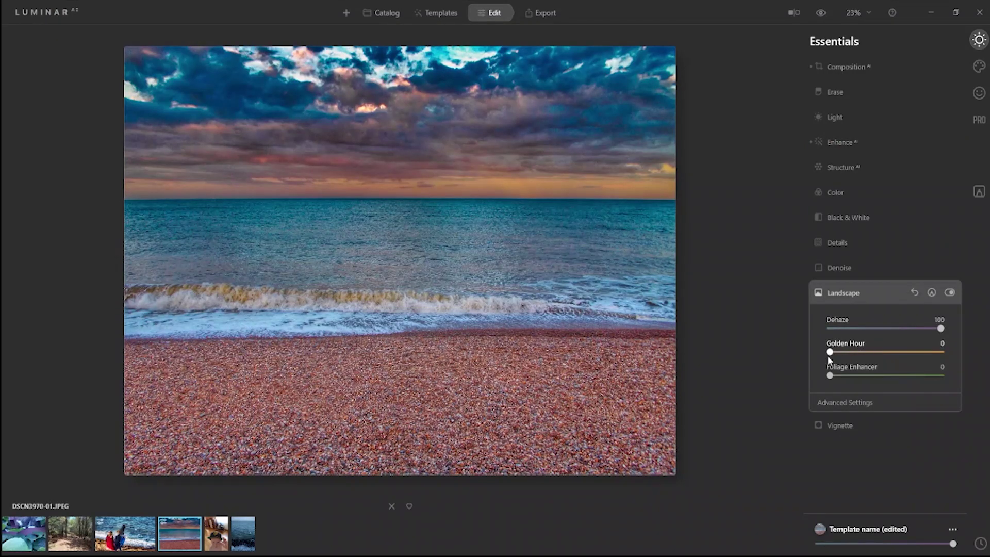
pyautogui.hotkey('ctrl', 'z')
pyautogui.moveTo(836, 329); pyautogui.dragTo(862, 328)
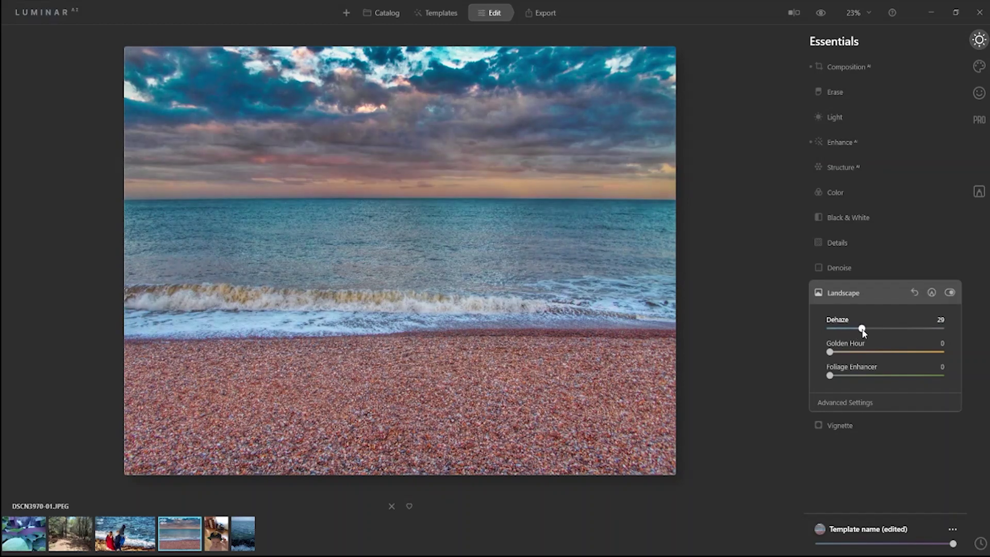
# - Try Small Details at 56, Medium Details at 50 and Large Details at 57, and the Structure AI amount at -100
pyautogui.click(877, 242)
pyautogui.moveTo(885, 278); pyautogui.dragTo(917, 325)
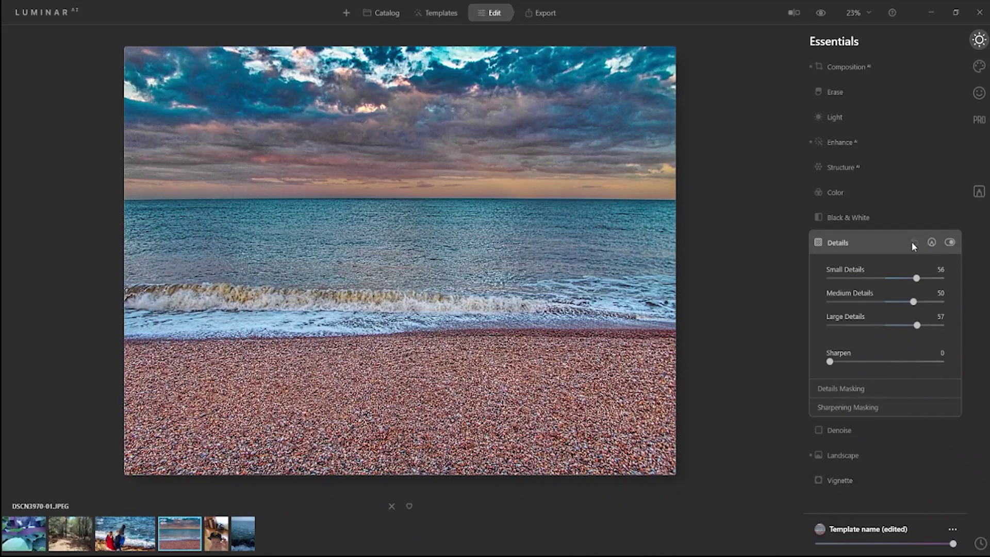
pyautogui.click(883, 167)
pyautogui.moveTo(886, 203); pyautogui.dragTo(952, 207)
pyautogui.moveTo(891, 204); pyautogui.dragTo(753, 205)
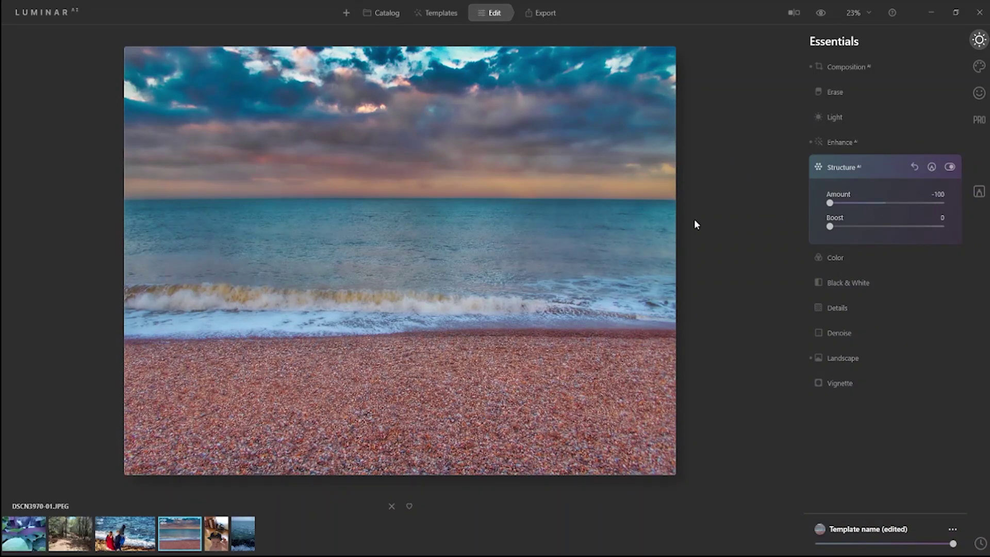
# - Try Small, Medium and Large Details at 100 each, and reset the Details adjustments
pyautogui.click(857, 308)
pyautogui.moveTo(885, 278); pyautogui.dragTo(942, 278)
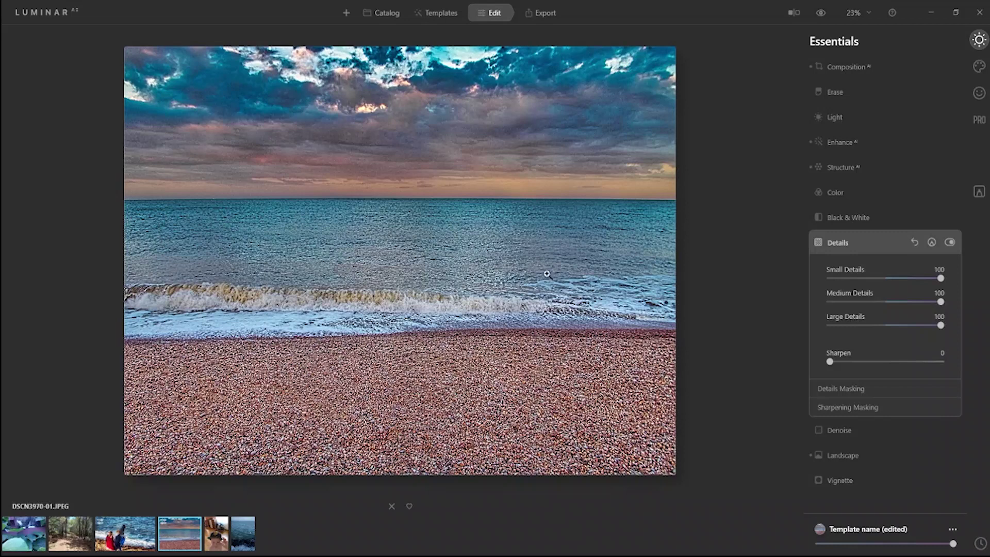
pyautogui.click(916, 243)
# - Reset the Structure AI adjustment on the seascape
pyautogui.click(870, 165)
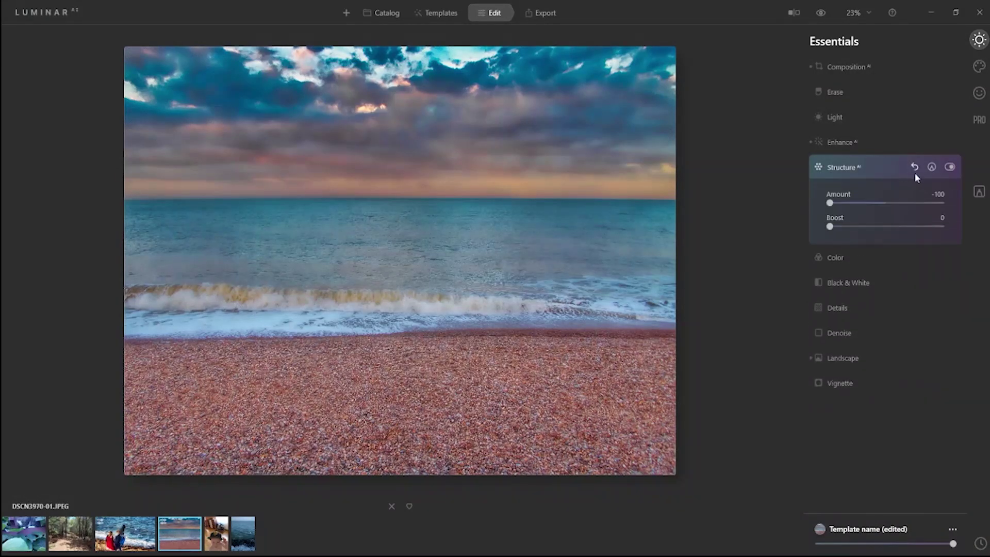
pyautogui.click(915, 166)
pyautogui.click(874, 164)
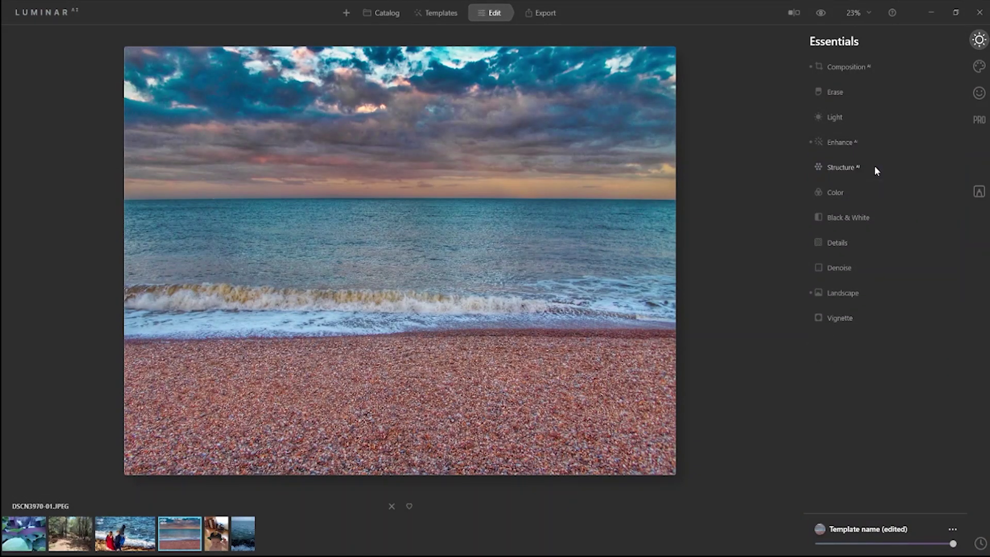
# - Try a Vignette with the Amount at 100 on the seascape, and reset the Vignette
pyautogui.click(863, 314)
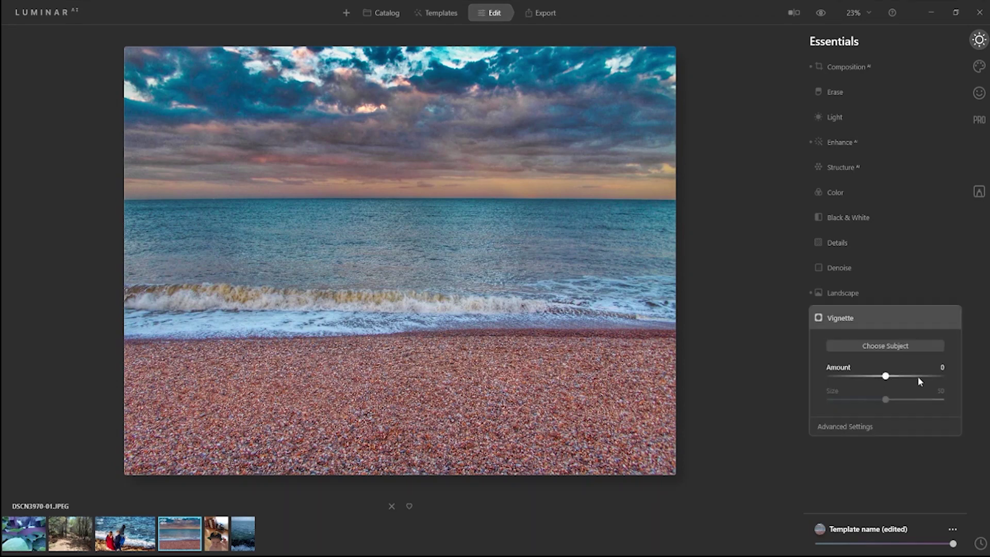
pyautogui.moveTo(897, 376); pyautogui.dragTo(964, 376)
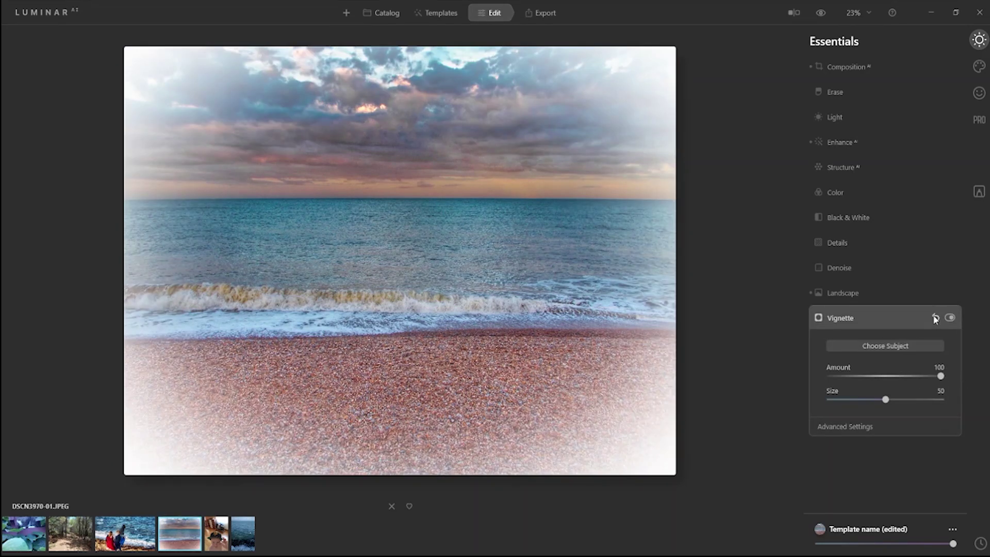
pyautogui.click(935, 318)
pyautogui.click(875, 319)
# - Try replacing the sky with Blue Sky 4 and Dramatic Sky 2 using Sky AI, and reset it
pyautogui.click(978, 67)
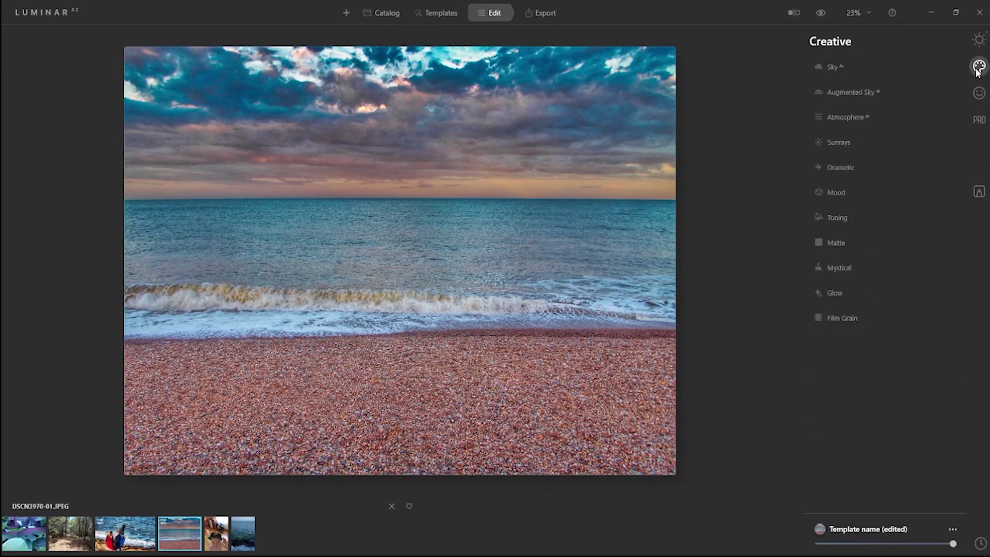
pyautogui.click(843, 67)
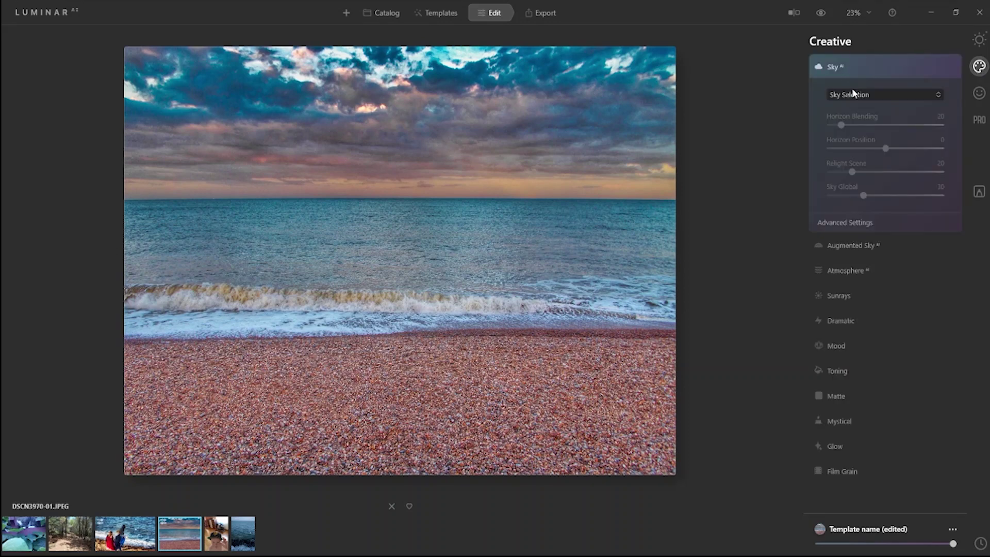
pyautogui.click(887, 416)
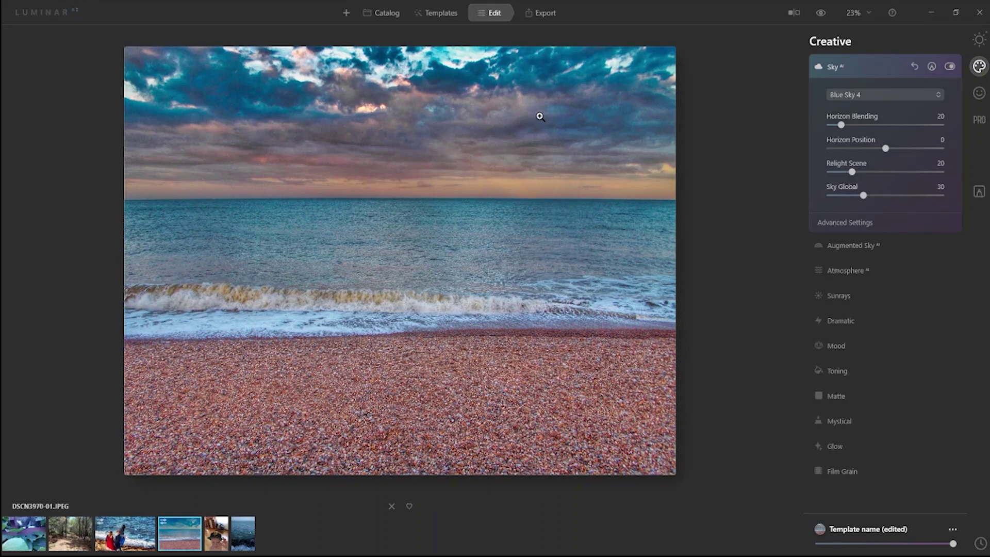
pyautogui.click(902, 97)
pyautogui.click(884, 227)
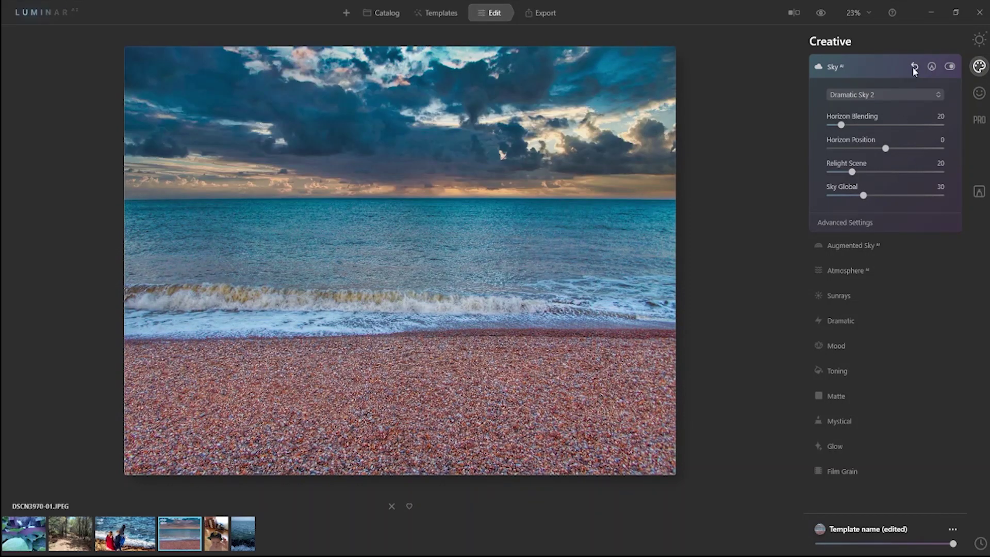
pyautogui.click(913, 67)
# - Try adding Balloon 1 with Augmented Sky AI, moved and enlarged on the right of the sky, and reset it
pyautogui.click(872, 245)
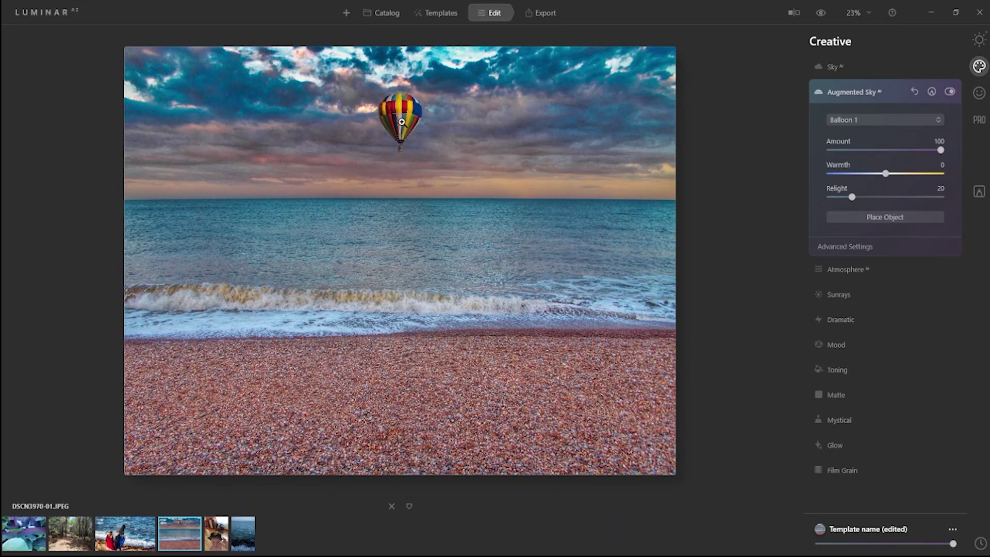
pyautogui.click(843, 216)
pyautogui.moveTo(391, 118); pyautogui.dragTo(565, 154)
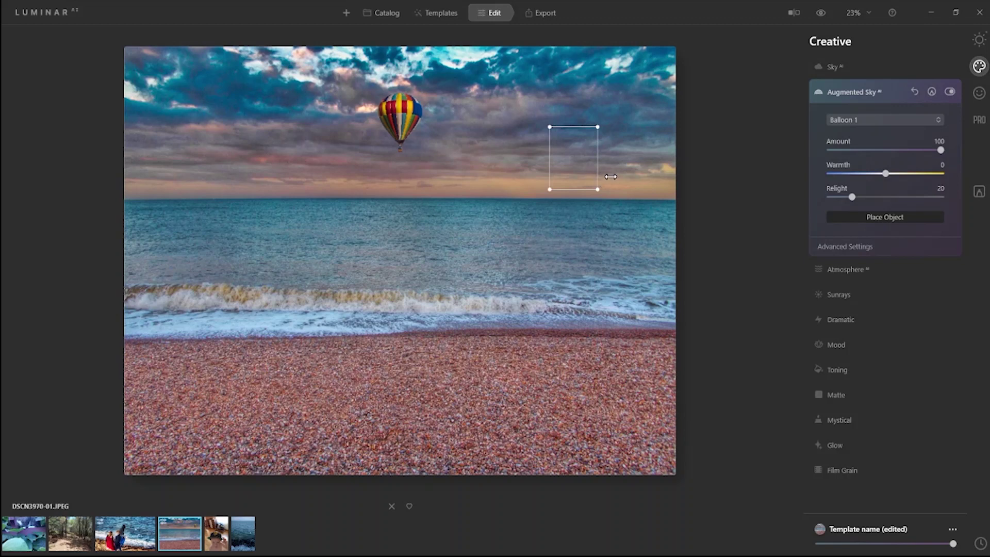
pyautogui.moveTo(604, 123); pyautogui.dragTo(633, 82)
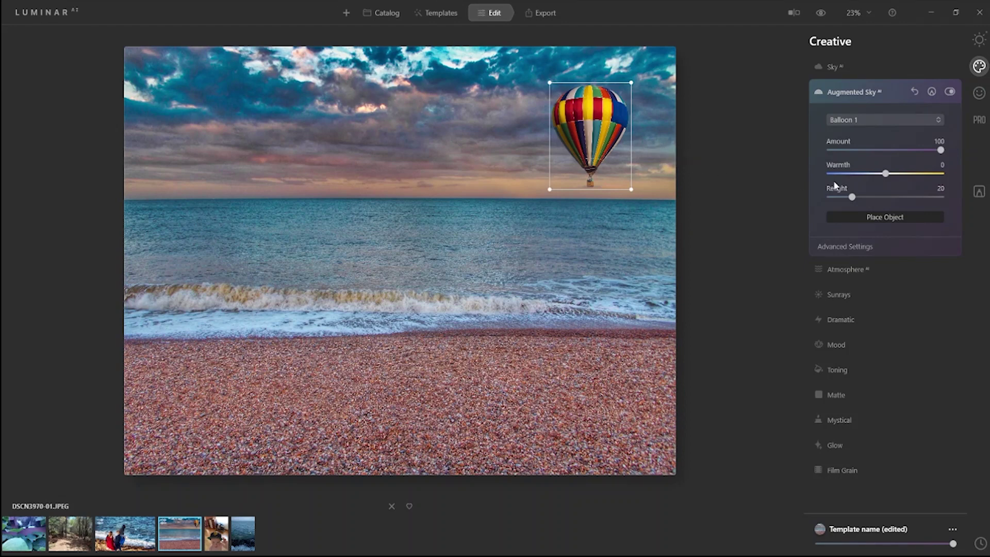
pyautogui.click(915, 91)
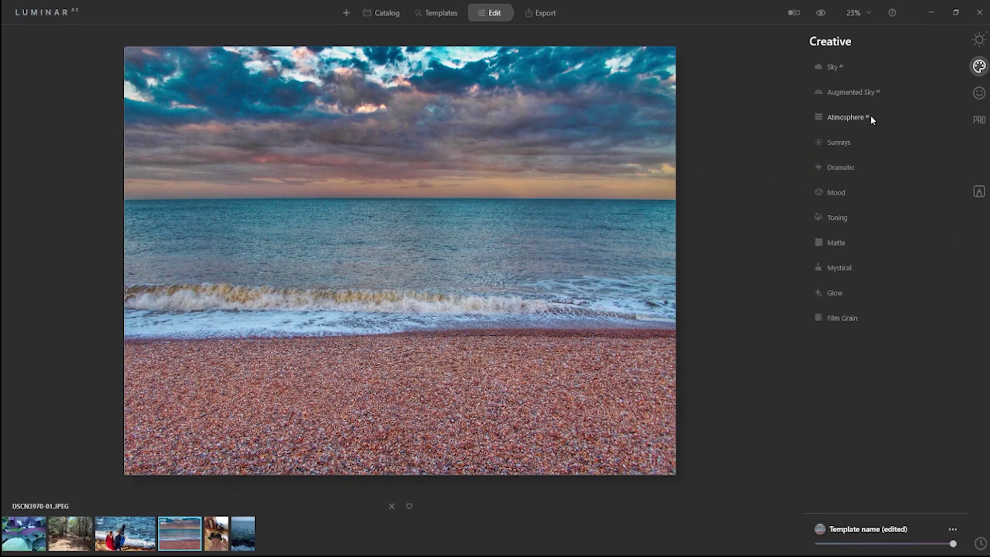
# - Try Atmosphere AI Fog at 64, Haze at 64 and Mist at 77 with Depth and Lightness at 100, and reset it
pyautogui.click(870, 116)
pyautogui.moveTo(871, 198); pyautogui.dragTo(949, 201)
pyautogui.moveTo(883, 211); pyautogui.dragTo(937, 199)
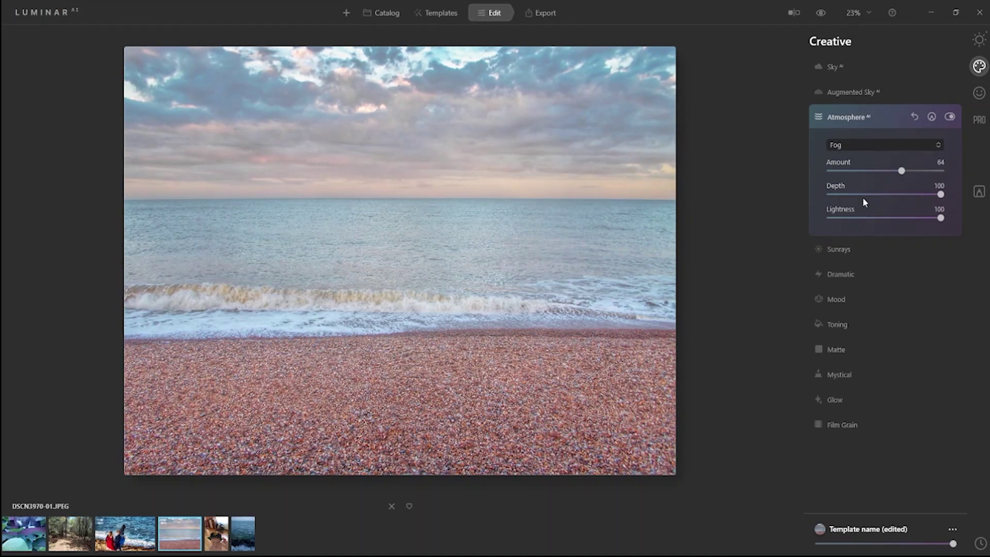
pyautogui.press('Down')
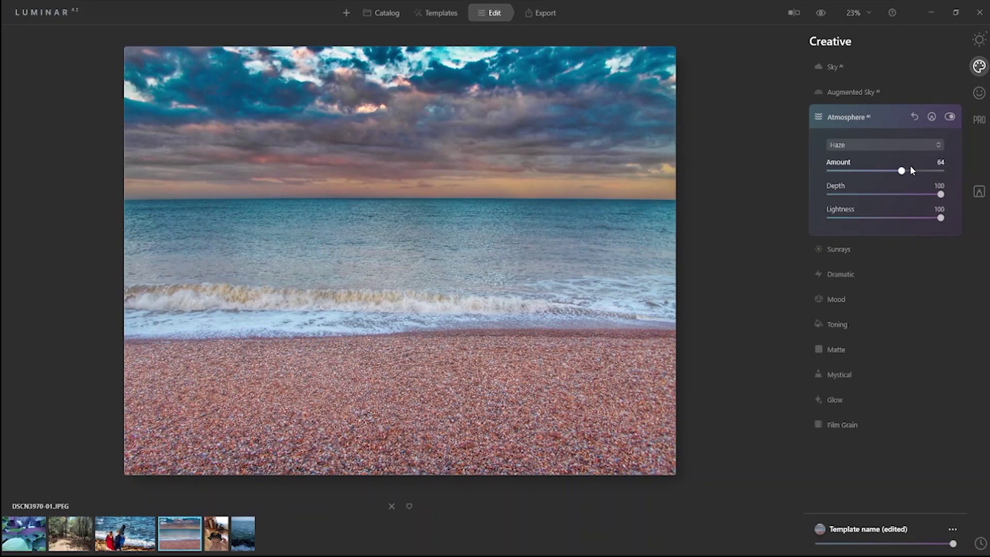
pyautogui.moveTo(937, 196)
pyautogui.mouseDown()
pyautogui.moveTo(831, 195)
pyautogui.moveTo(941, 195)
pyautogui.moveTo(751, 212)
pyautogui.moveTo(846, 196)
pyautogui.moveTo(964, 204)
pyautogui.moveTo(821, 202)
pyautogui.moveTo(944, 196)
pyautogui.mouseUp()
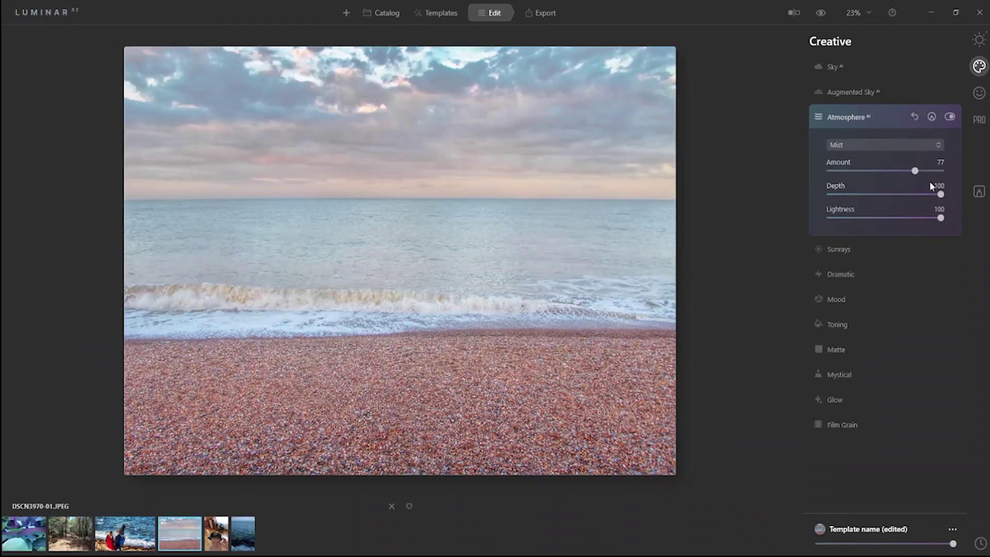
pyautogui.moveTo(940, 195); pyautogui.dragTo(975, 209)
pyautogui.click(900, 116)
pyautogui.click(888, 118)
pyautogui.click(888, 116)
pyautogui.click(917, 122)
pyautogui.click(914, 117)
# - Try Sunrays with the Amount at 100 and the sun center moved onto the bright cloud patch, and reset them
pyautogui.click(872, 143)
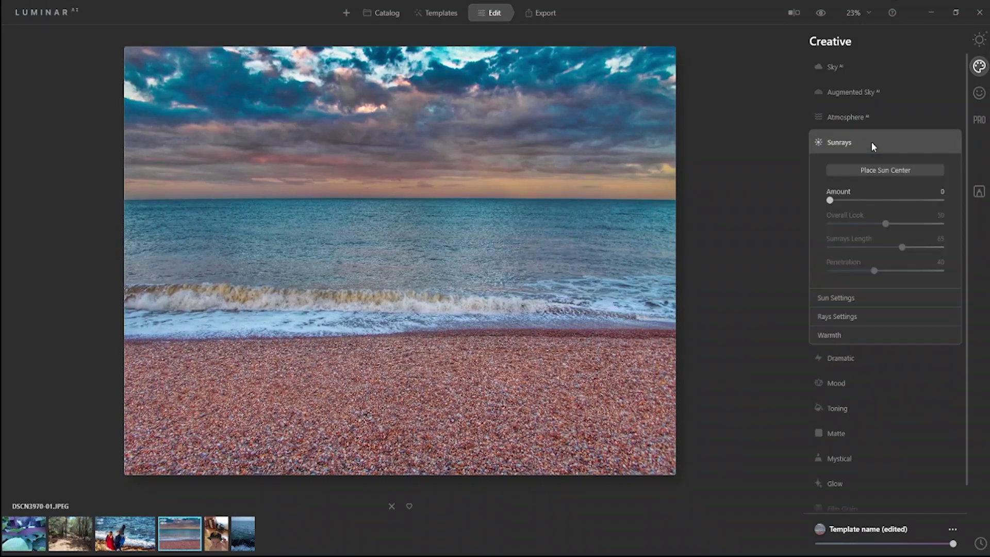
pyautogui.moveTo(830, 201); pyautogui.dragTo(941, 200)
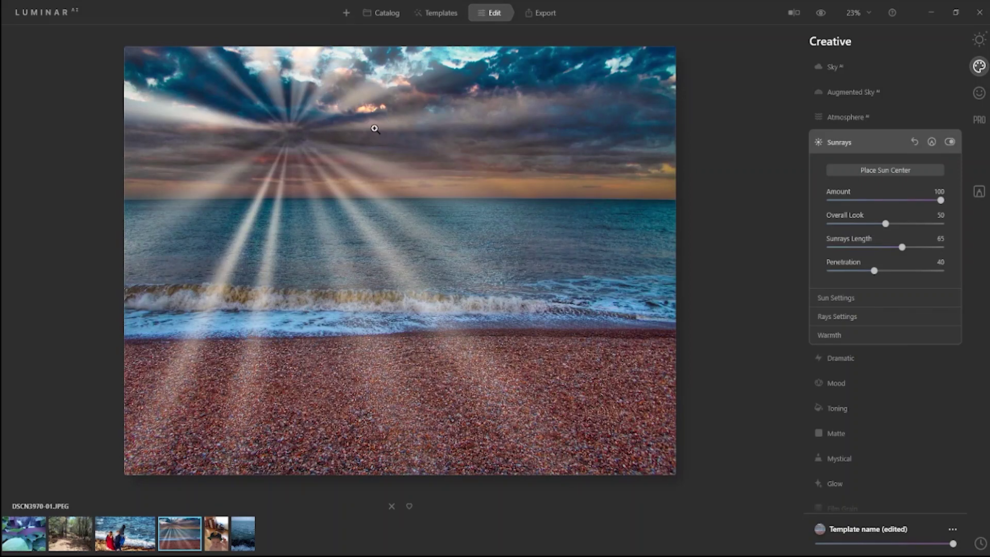
pyautogui.moveTo(295, 144)
pyautogui.moveTo(291, 134); pyautogui.dragTo(369, 111)
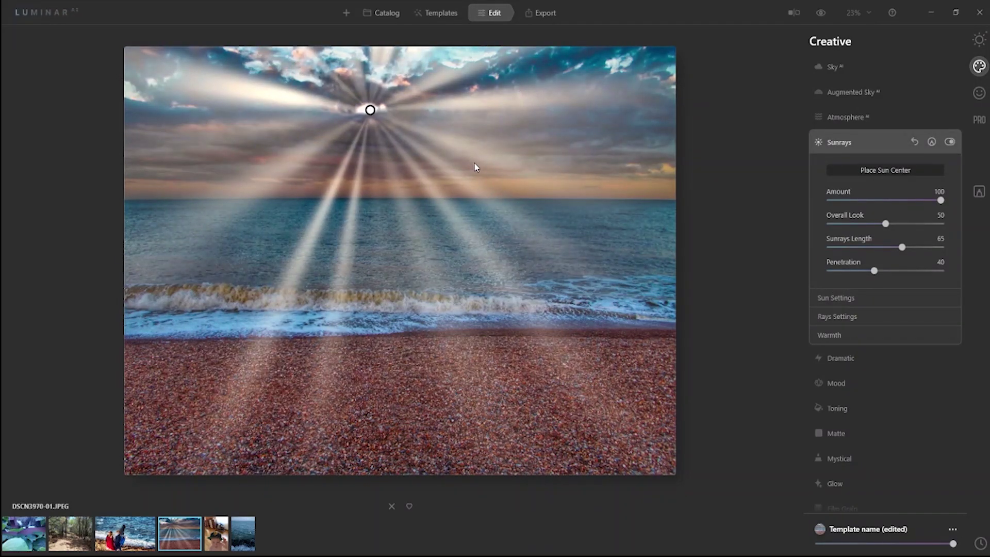
pyautogui.click(908, 140)
pyautogui.click(908, 141)
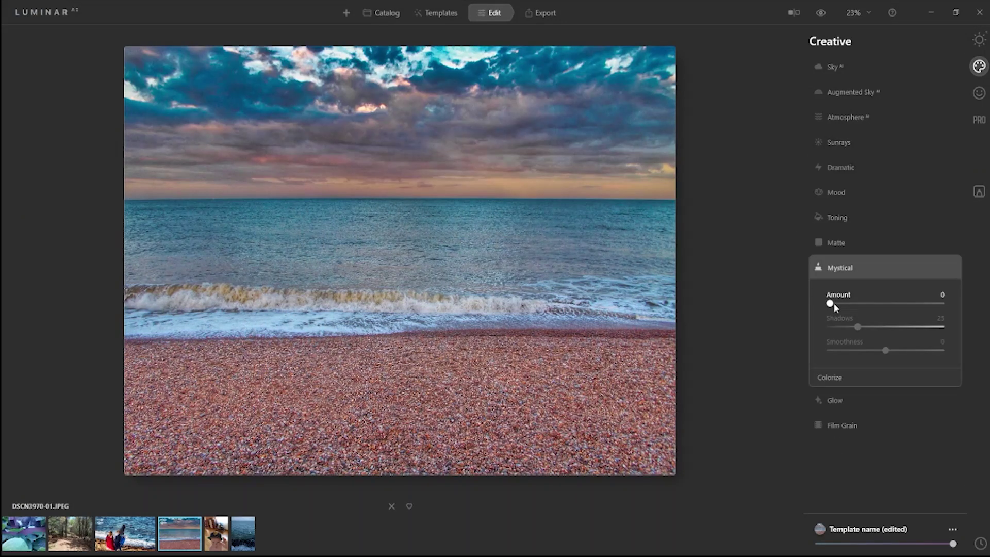
# - Try the Mystical effect with Amount and Shadows at 100, and reset it
pyautogui.moveTo(840, 306); pyautogui.dragTo(977, 293)
pyautogui.moveTo(858, 327); pyautogui.dragTo(956, 323)
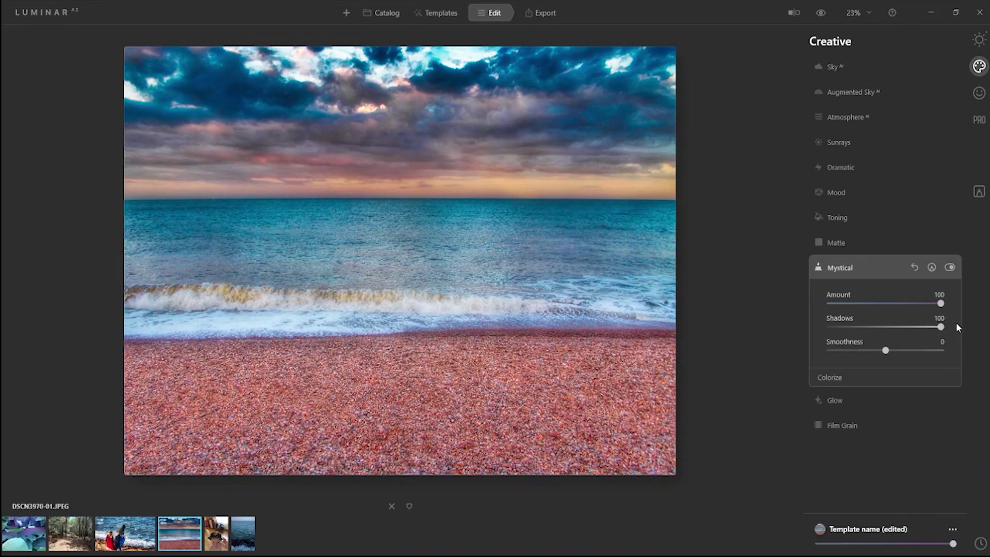
pyautogui.click(917, 270)
# - Set the Mystical Amount to 41 for the seascape after comparing stronger amounts
pyautogui.moveTo(830, 304); pyautogui.dragTo(852, 308)
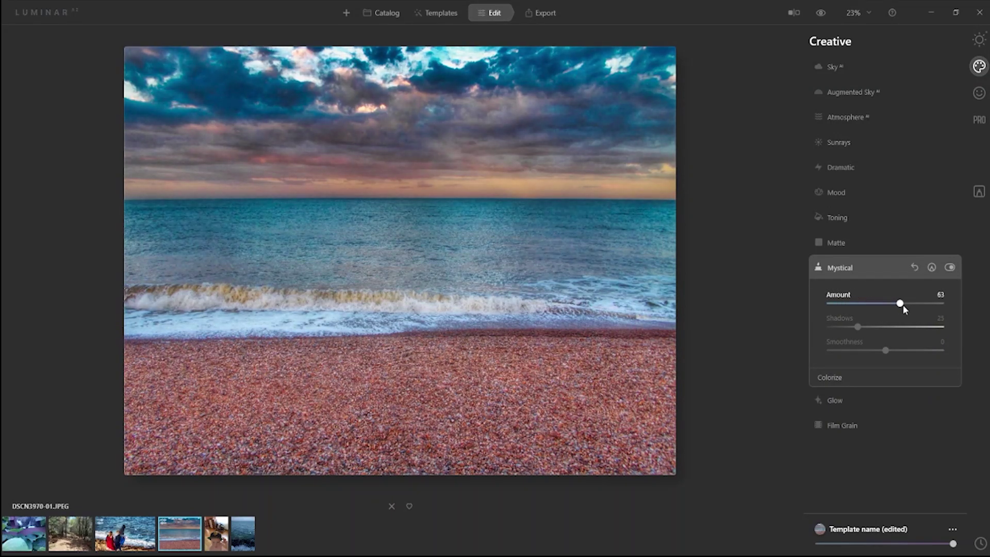
pyautogui.moveTo(918, 305); pyautogui.dragTo(964, 305)
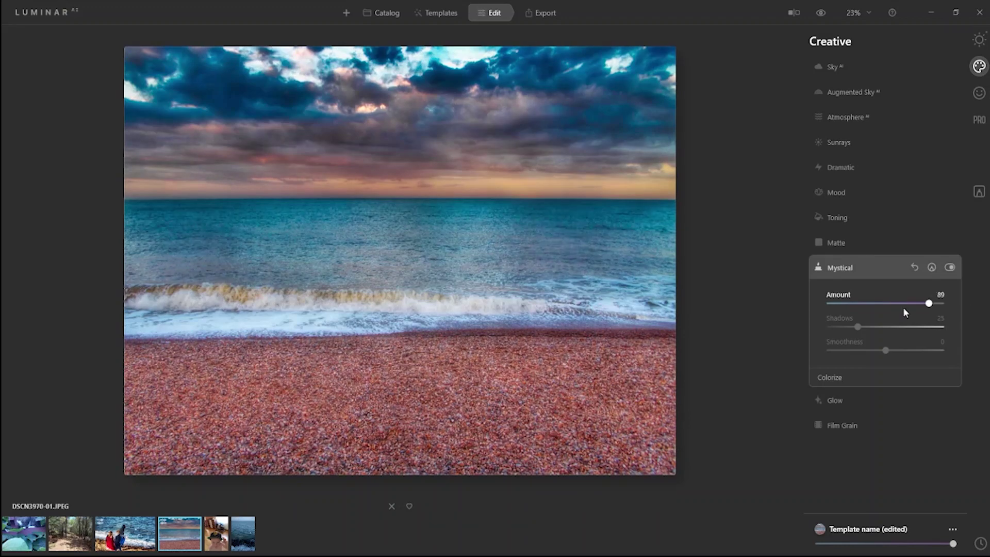
pyautogui.moveTo(904, 308); pyautogui.dragTo(879, 309)
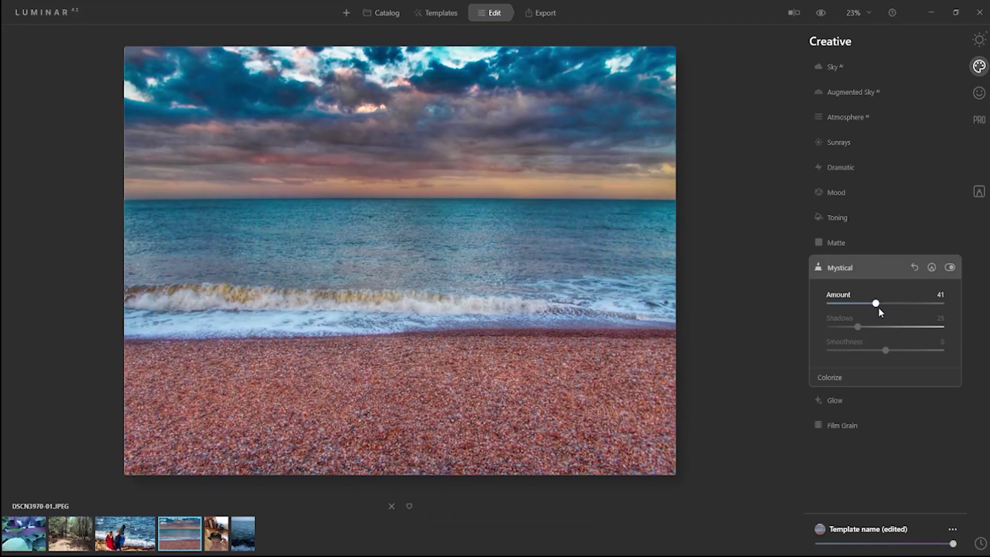
pyautogui.click(868, 268)
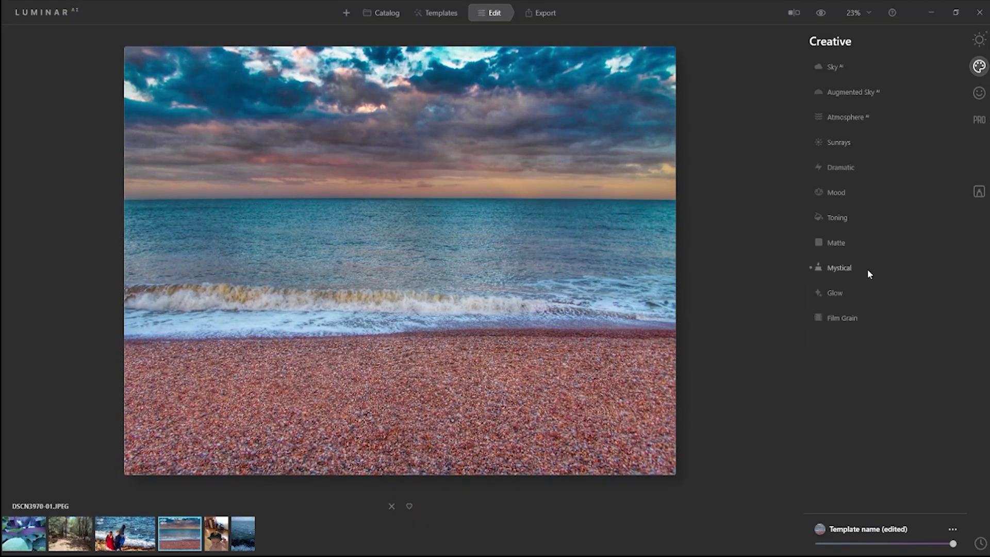
# - Lighten the lower sky and the pebble beach using Dodge & Burn with a brush size of 116
pyautogui.click(979, 120)
pyautogui.click(849, 142)
pyautogui.moveTo(855, 200)
pyautogui.mouseDown()
pyautogui.moveTo(902, 198)
pyautogui.moveTo(860, 198)
pyautogui.mouseUp()
pyautogui.moveTo(651, 172)
pyautogui.mouseDown()
pyautogui.moveTo(411, 151)
pyautogui.moveTo(165, 155)
pyautogui.mouseUp()
pyautogui.moveTo(544, 183)
pyautogui.mouseDown()
pyautogui.moveTo(426, 154)
pyautogui.moveTo(95, 150)
pyautogui.moveTo(559, 169)
pyautogui.mouseUp()
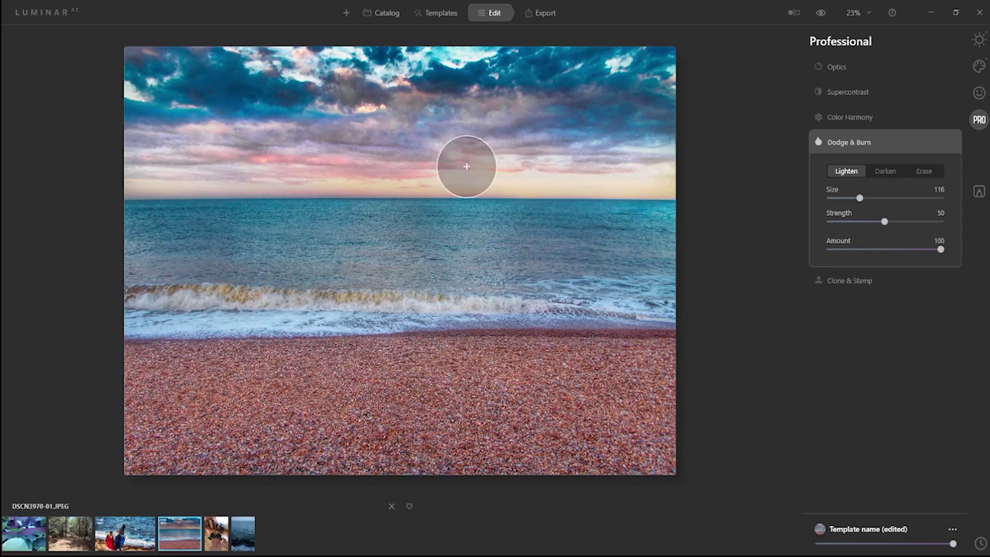
pyautogui.moveTo(172, 338)
pyautogui.mouseDown()
pyautogui.moveTo(133, 383)
pyautogui.moveTo(671, 393)
pyautogui.mouseUp()
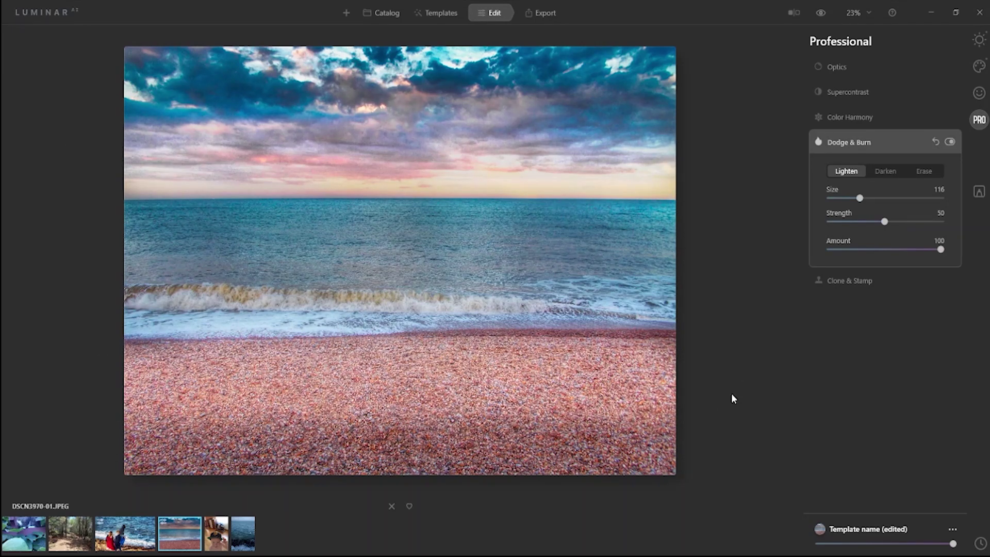
# - Try darkening parts of the sea and beach with Dodge & Burn, and remove the brushwork
pyautogui.click(885, 171)
pyautogui.moveTo(568, 371)
pyautogui.mouseDown()
pyautogui.moveTo(571, 410)
pyautogui.moveTo(380, 457)
pyautogui.moveTo(430, 447)
pyautogui.moveTo(763, 448)
pyautogui.mouseUp()
pyautogui.moveTo(645, 377)
pyautogui.mouseDown()
pyautogui.moveTo(663, 409)
pyautogui.moveTo(599, 438)
pyautogui.moveTo(676, 441)
pyautogui.moveTo(626, 442)
pyautogui.moveTo(643, 281)
pyautogui.moveTo(250, 316)
pyautogui.moveTo(354, 320)
pyautogui.moveTo(573, 144)
pyautogui.moveTo(323, 194)
pyautogui.moveTo(456, 206)
pyautogui.moveTo(266, 292)
pyautogui.moveTo(593, 389)
pyautogui.mouseUp()
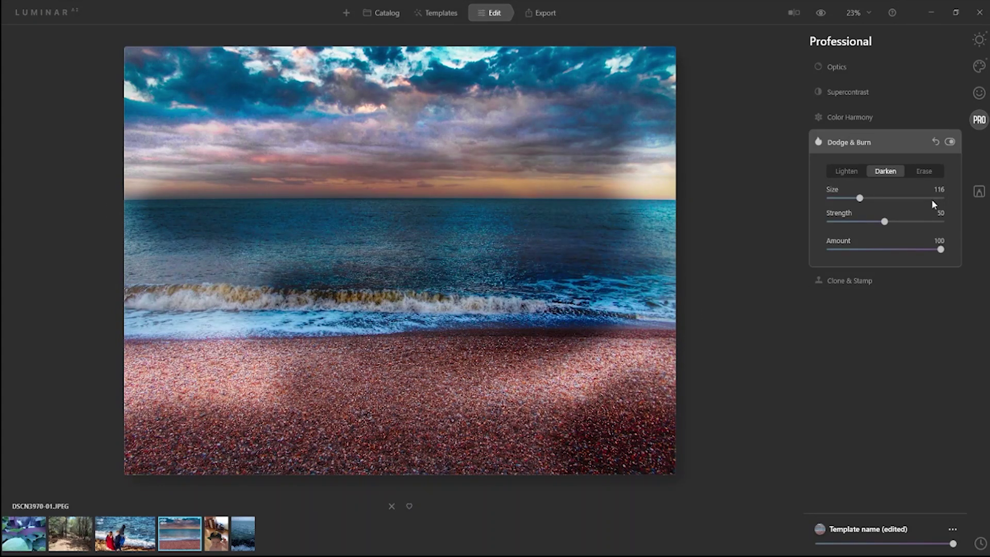
pyautogui.click(934, 171)
pyautogui.moveTo(519, 272)
pyautogui.mouseDown()
pyautogui.moveTo(358, 347)
pyautogui.moveTo(420, 371)
pyautogui.moveTo(525, 529)
pyautogui.moveTo(458, 468)
pyautogui.moveTo(608, 298)
pyautogui.moveTo(490, 77)
pyautogui.moveTo(232, 206)
pyautogui.mouseUp()
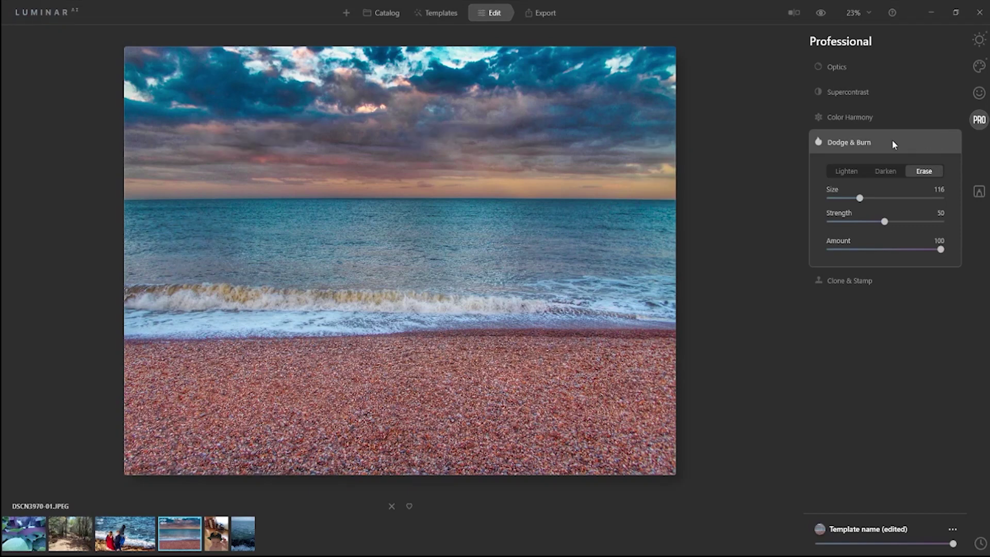
# - Clone the sky and sea over the left half of the photo using Clone & Stamp with a radius of 232
pyautogui.click(850, 280)
pyautogui.click(855, 170)
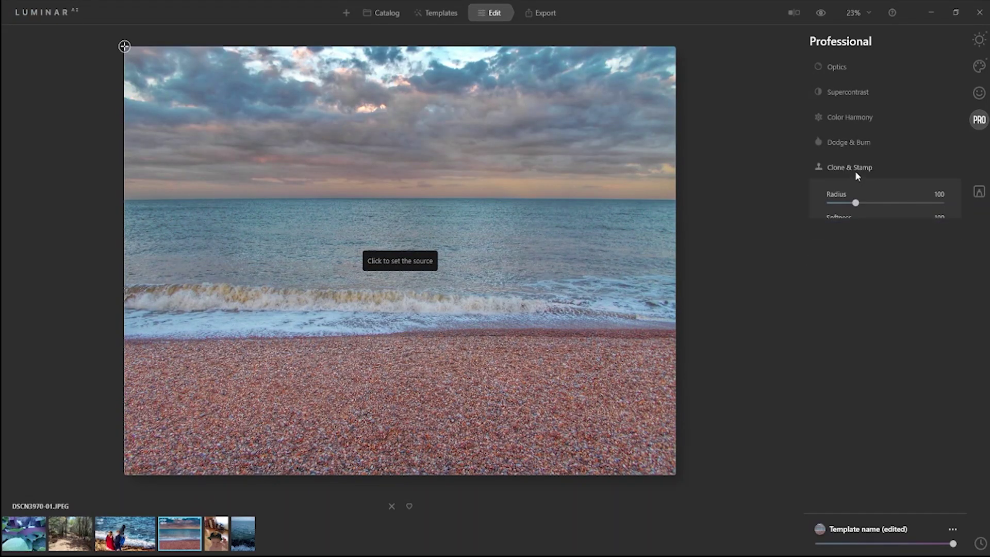
pyautogui.click(856, 170)
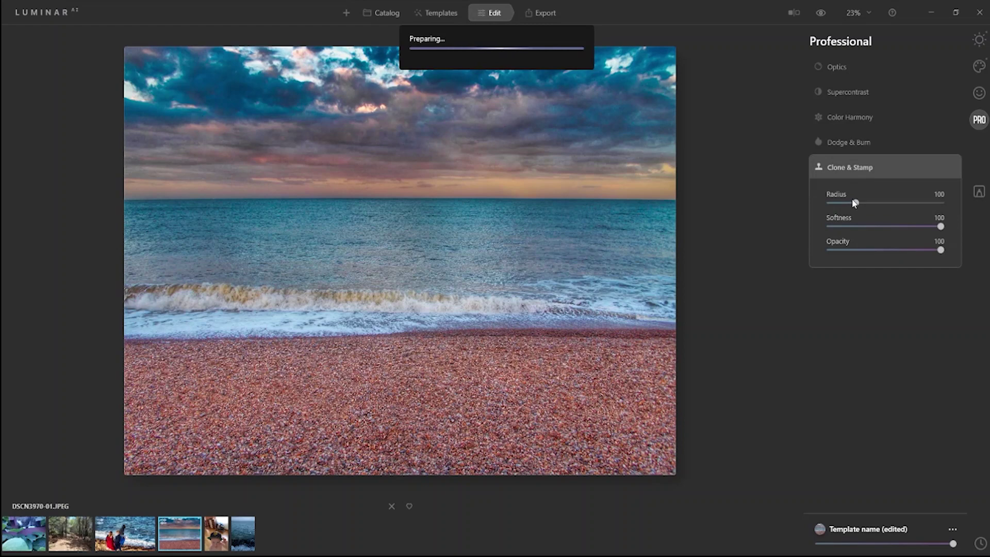
pyautogui.moveTo(871, 203); pyautogui.dragTo(894, 202)
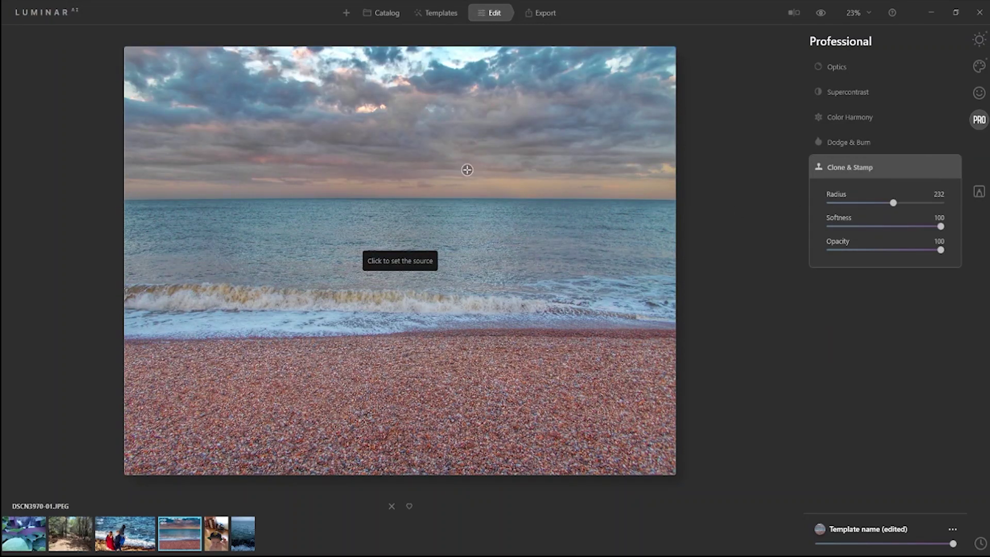
pyautogui.click(467, 169)
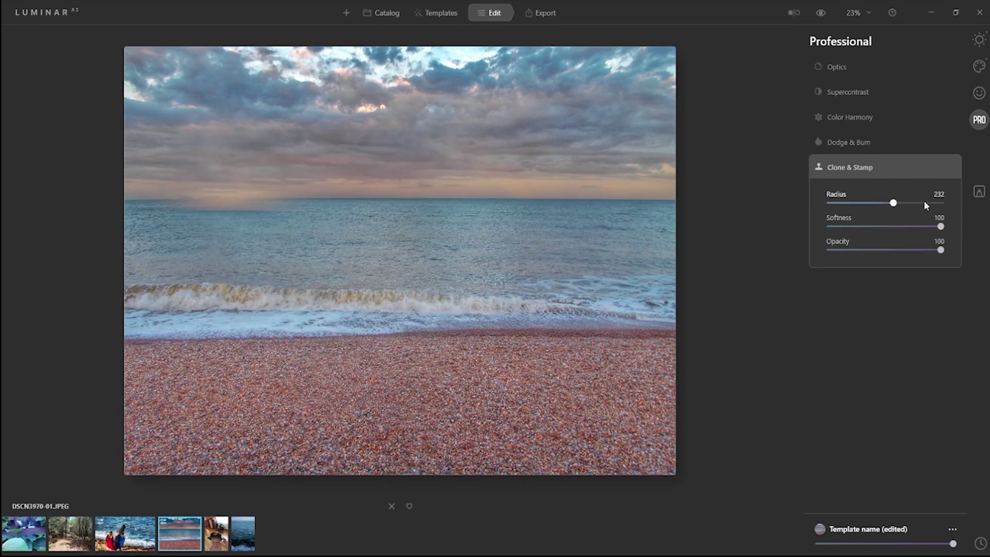
pyautogui.click(903, 172)
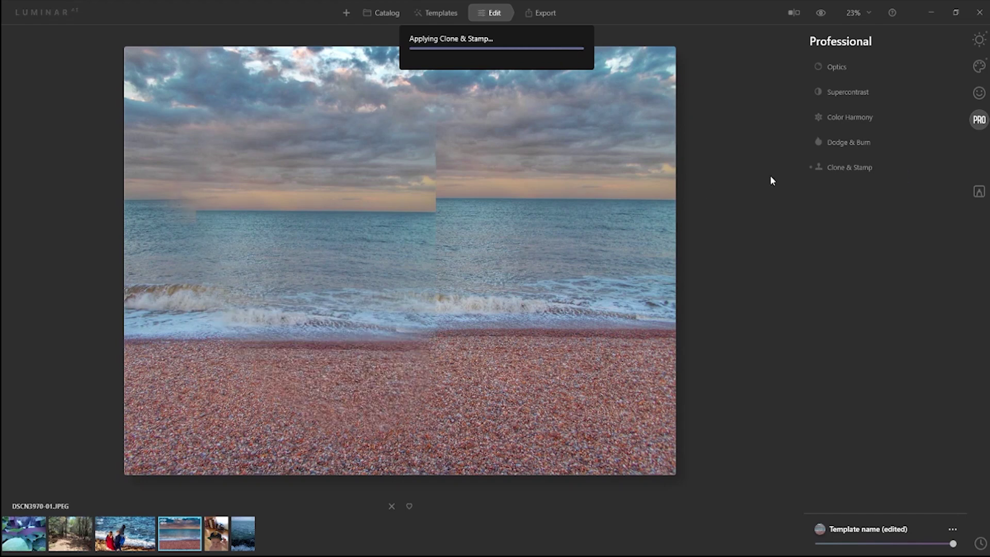
# - Set the Clone & Stamp radius to 10 and reset the cloning on the seascape
pyautogui.click(848, 168)
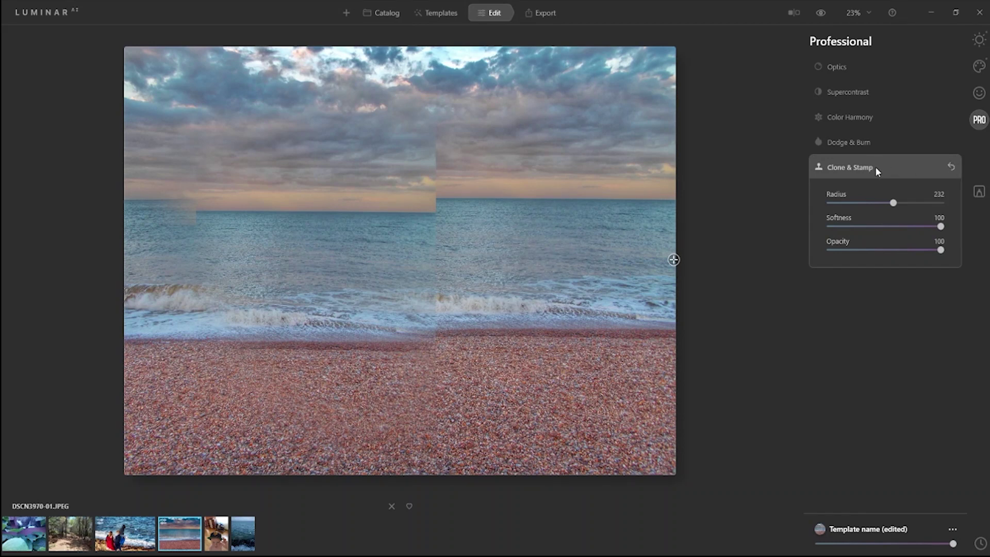
pyautogui.doubleClick(893, 202)
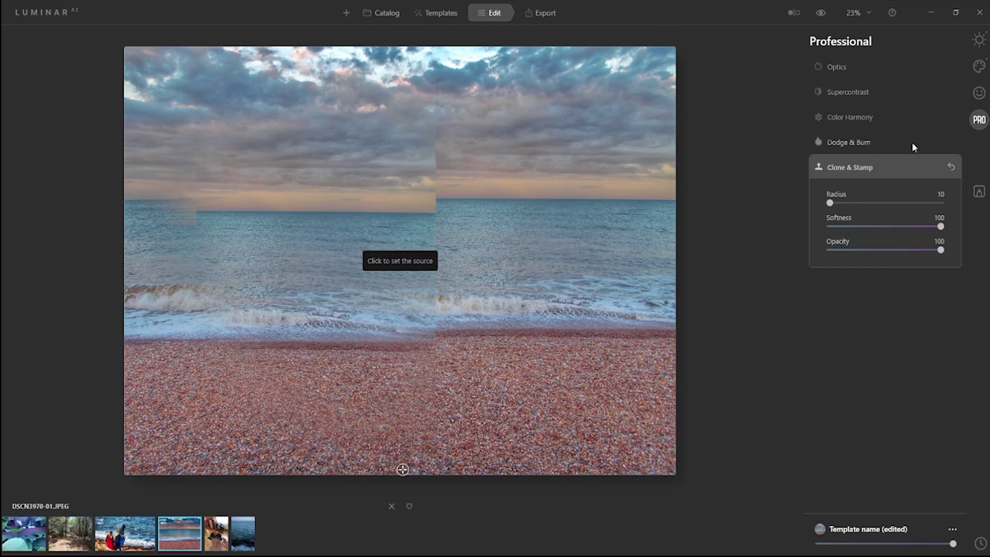
pyautogui.click(948, 169)
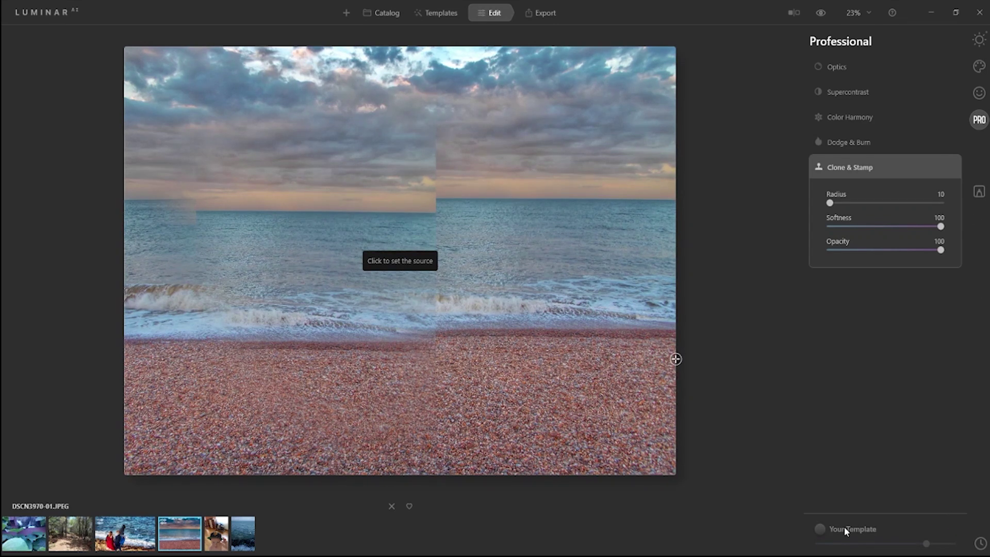
# - Close Clone & Stamp and return to the Essentials tools for the seascape
pyautogui.click(858, 165)
pyautogui.click(980, 191)
pyautogui.click(976, 43)
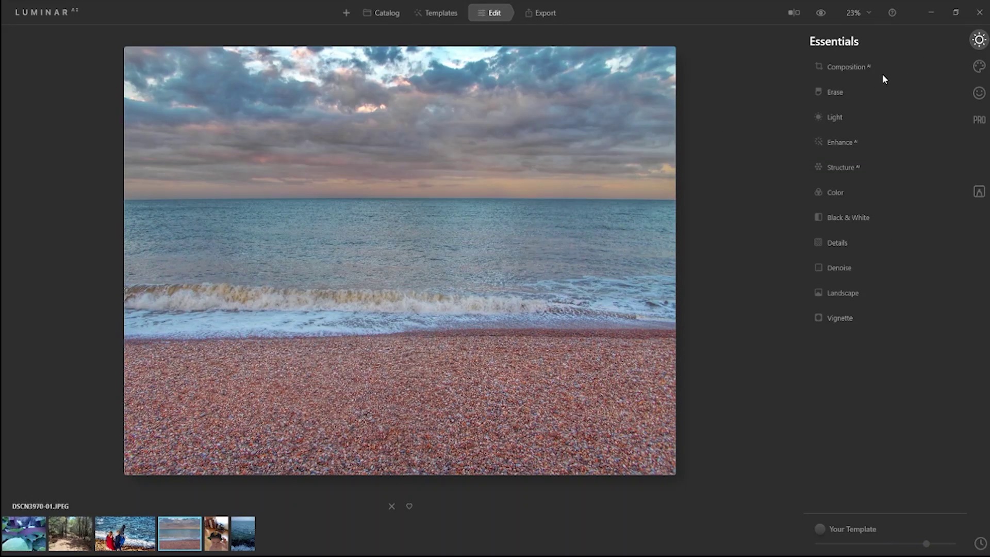
# - Open the photo of the boy in a cap and set Enhance AI's Accent to 40
pyautogui.click(222, 535)
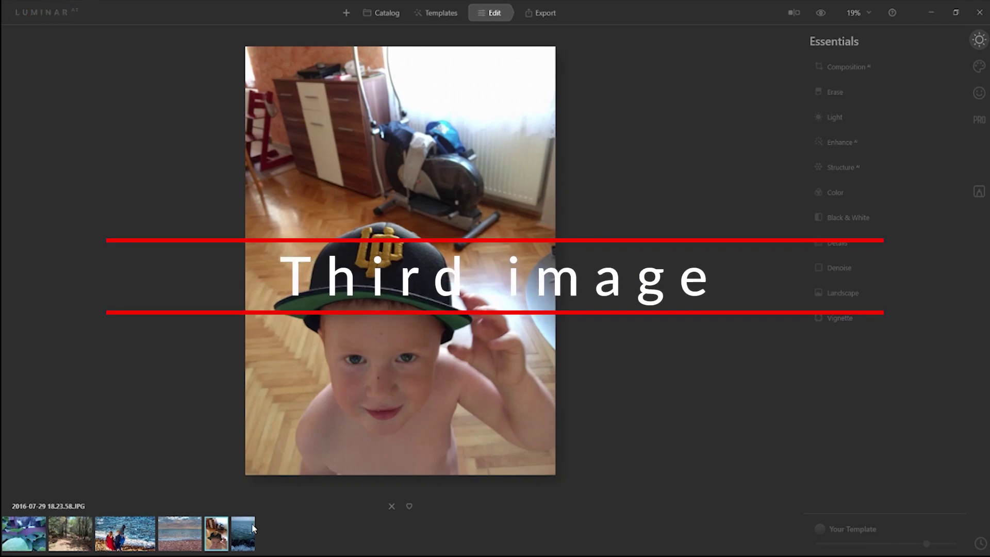
pyautogui.click(853, 142)
pyautogui.moveTo(852, 178); pyautogui.dragTo(876, 179)
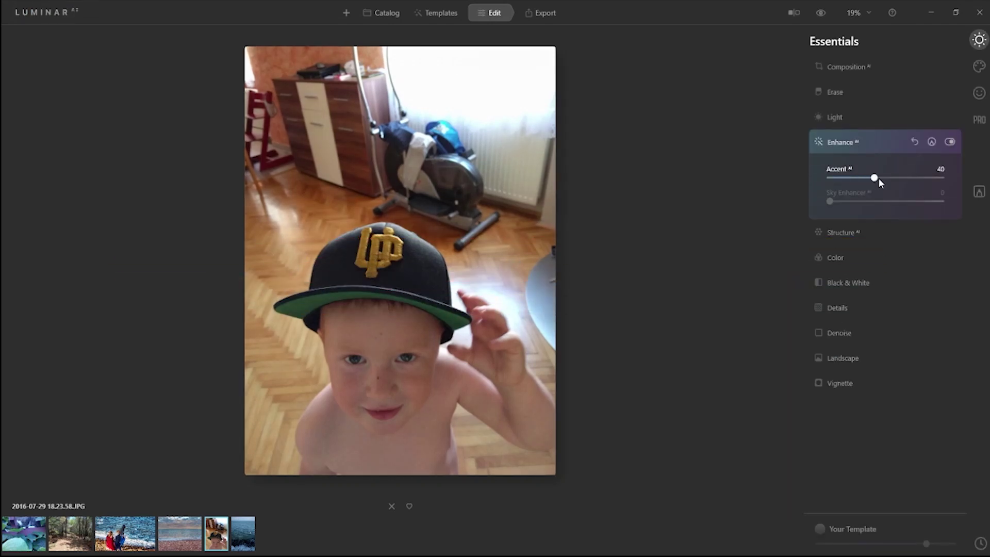
pyautogui.click(846, 232)
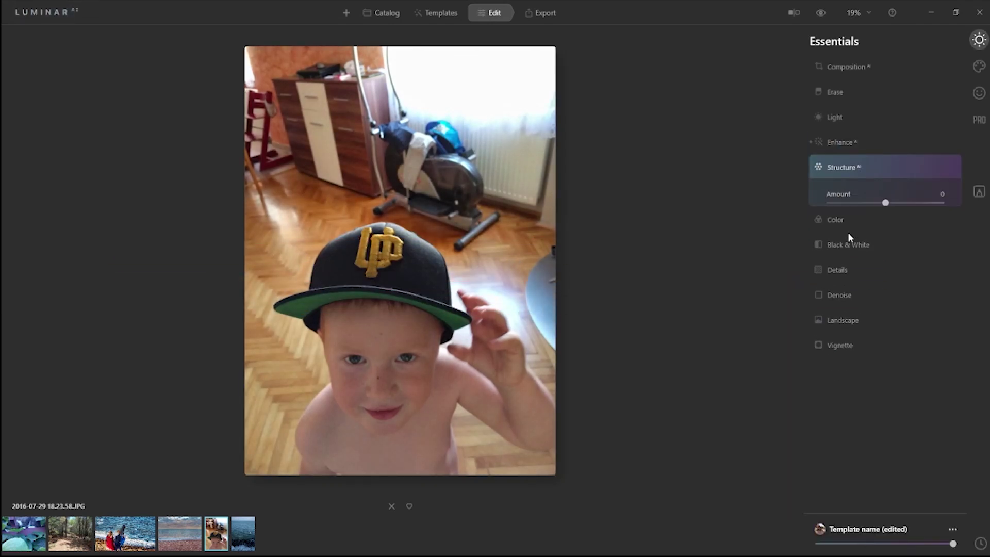
# - Brighten the boy's face with Face AI by setting Face Light to 67
pyautogui.click(979, 93)
pyautogui.click(846, 68)
pyautogui.moveTo(830, 103); pyautogui.dragTo(905, 103)
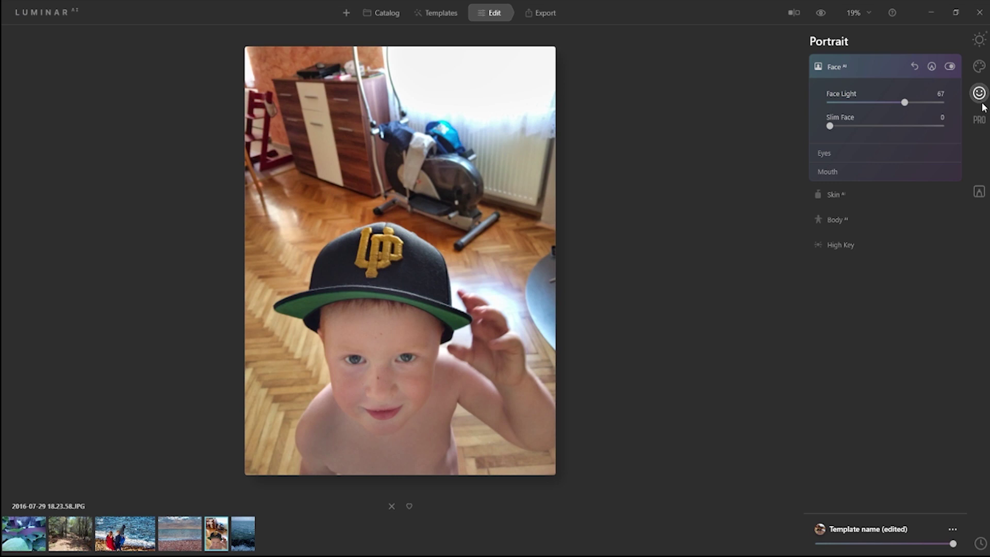
# - Change the boy's iris colour to Brown in Face AI and centre the view on his eyes
pyautogui.click(838, 154)
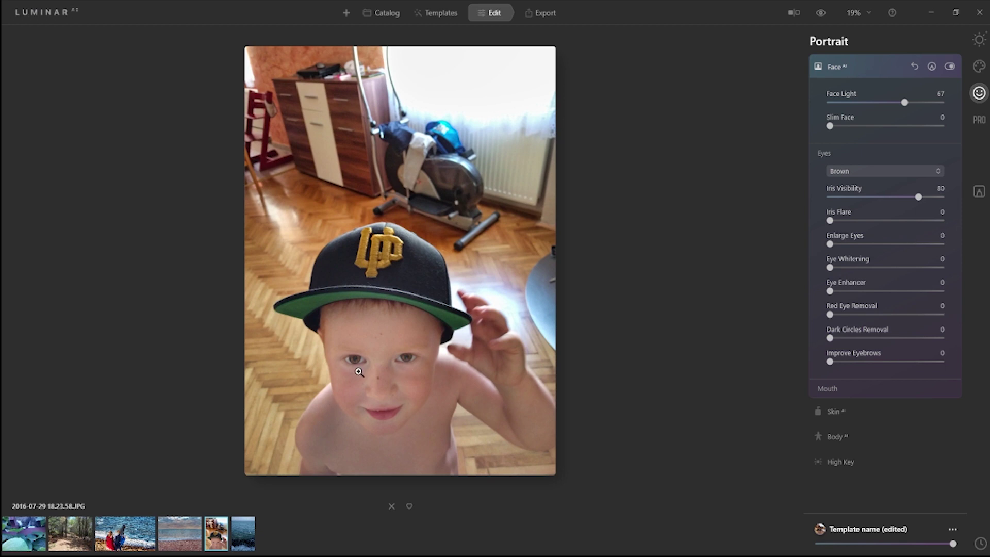
pyautogui.click(383, 381)
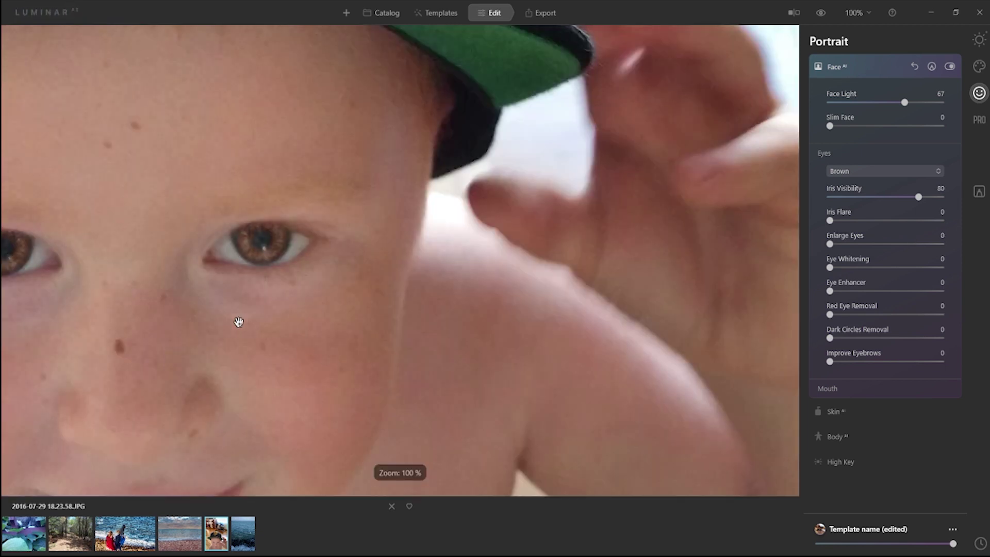
pyautogui.moveTo(230, 330); pyautogui.dragTo(513, 320)
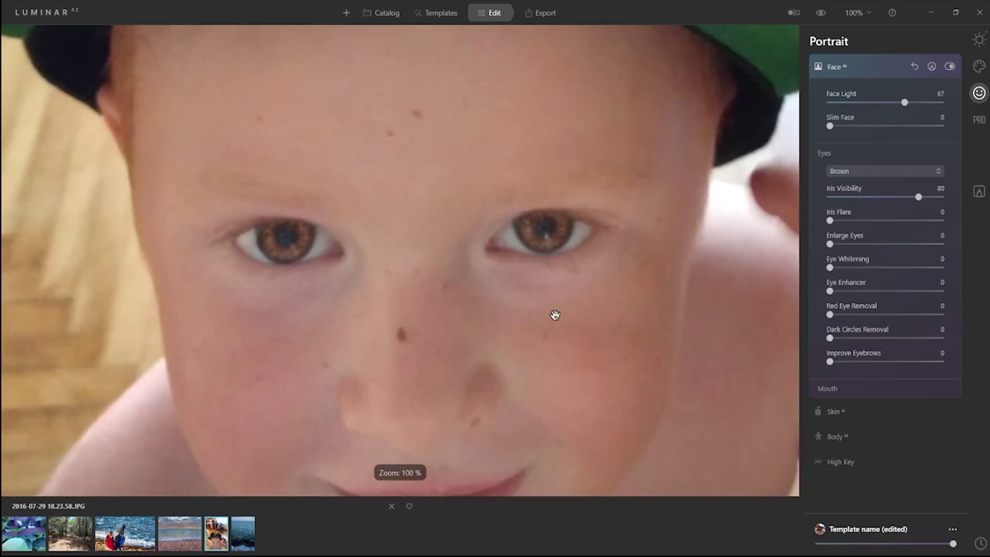
# - Try other iris colours such as Hazel, Cat, Honey, Mint and Owl on the boy's eyes, and return to Brown
pyautogui.scroll(1, 885, 176)
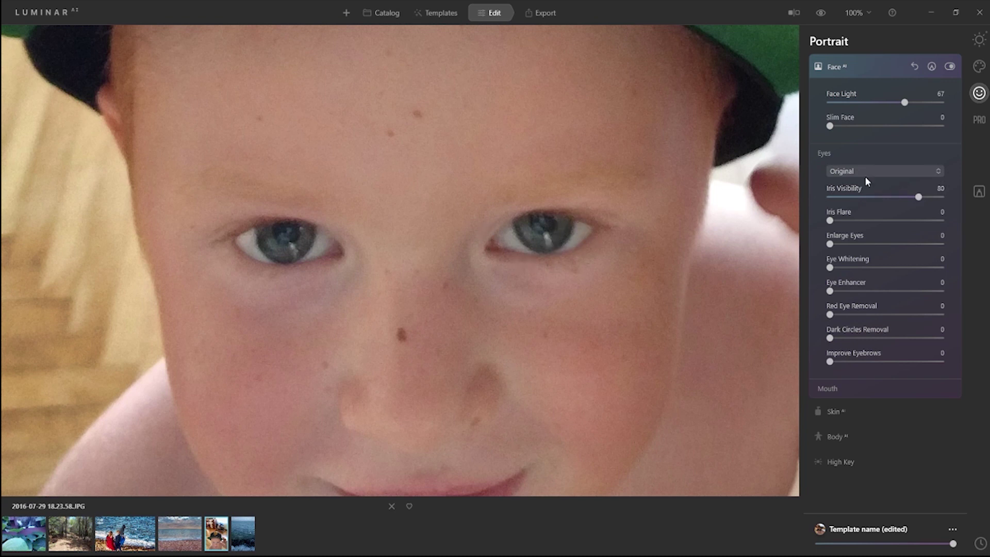
pyautogui.scroll(-1, 880, 170)
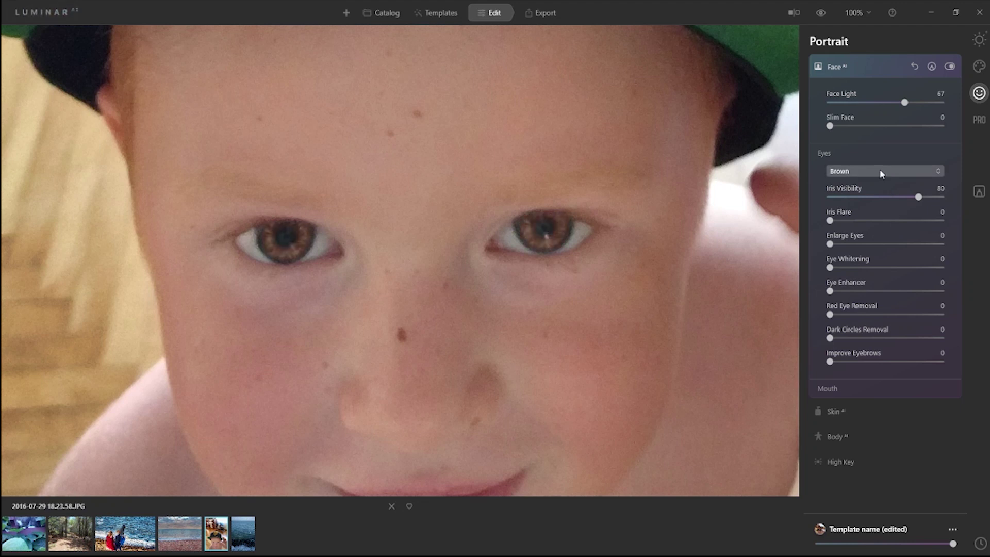
pyautogui.scroll(-1, 865, 172)
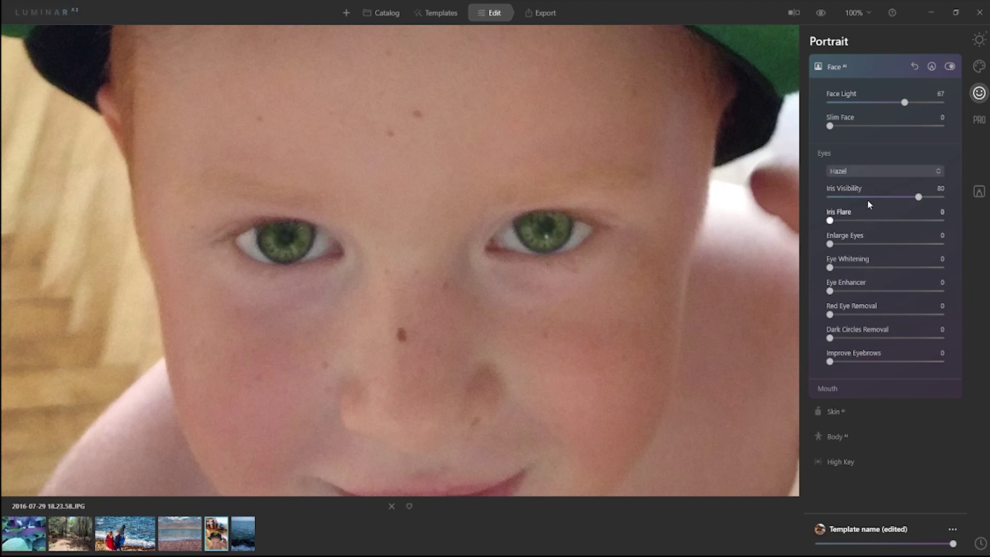
pyautogui.scroll(-1, 865, 171)
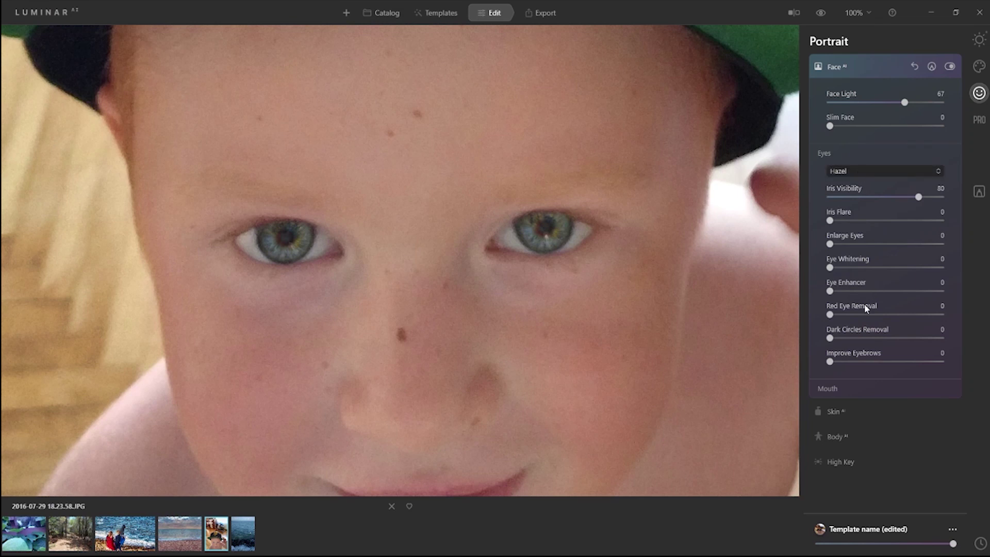
pyautogui.scroll(-1, 871, 170)
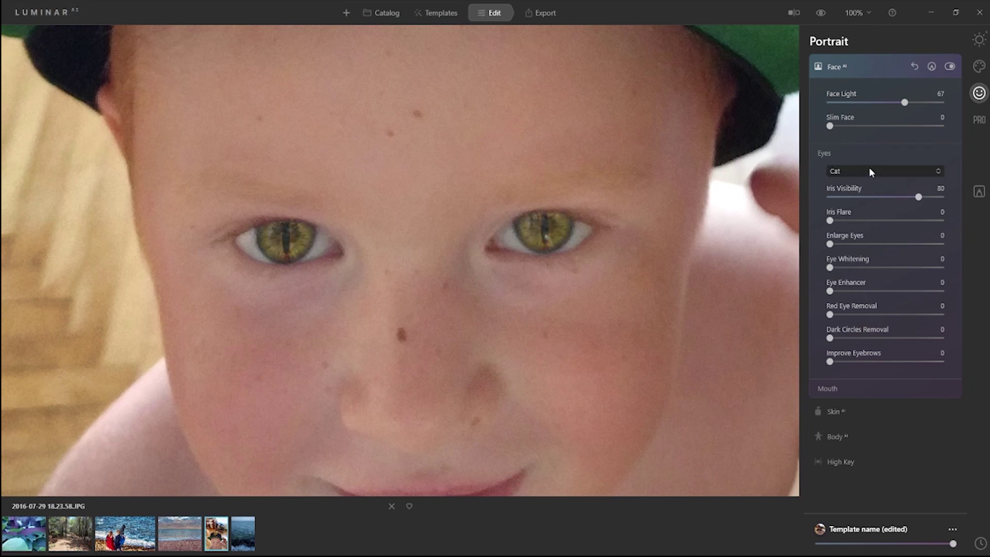
pyautogui.scroll(-1, 876, 171)
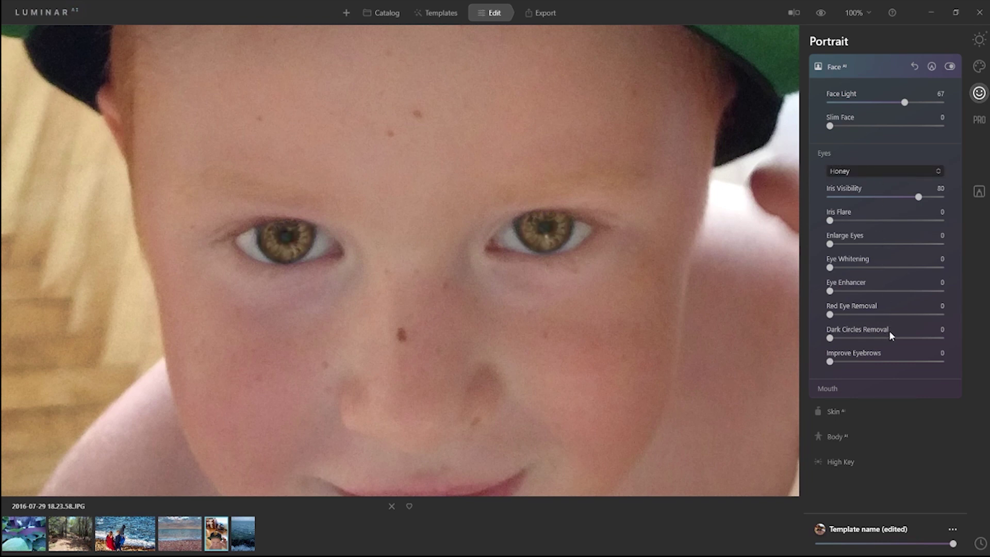
pyautogui.scroll(-1, 886, 171)
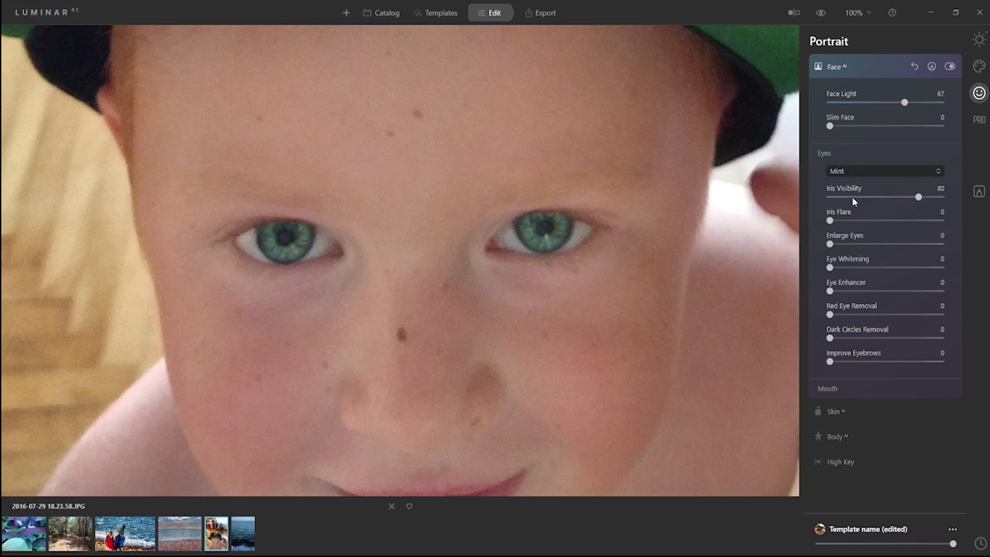
pyautogui.scroll(-1, 852, 173)
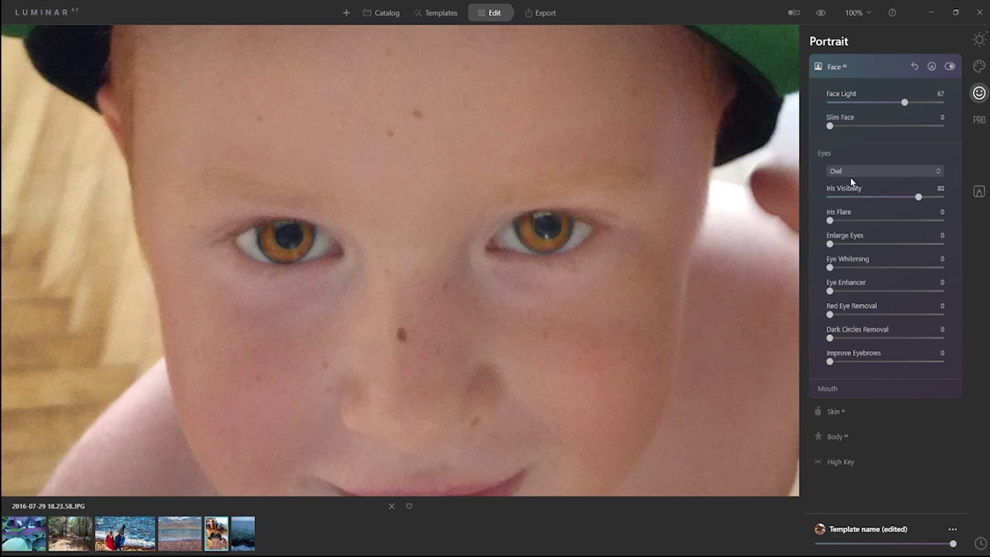
pyautogui.click(557, 256)
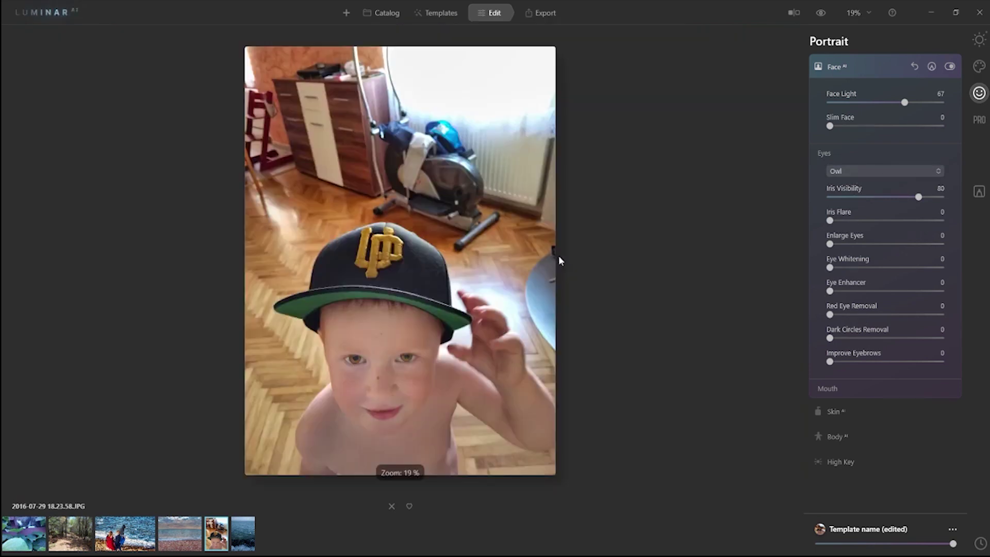
pyautogui.click(372, 375)
pyautogui.moveTo(369, 373); pyautogui.dragTo(550, 338)
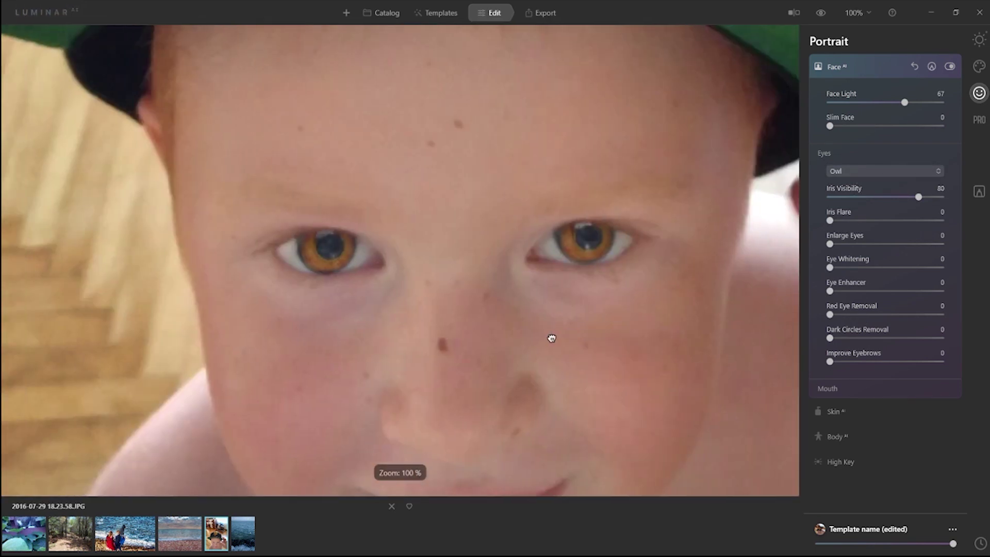
pyautogui.scroll(-1, 883, 171)
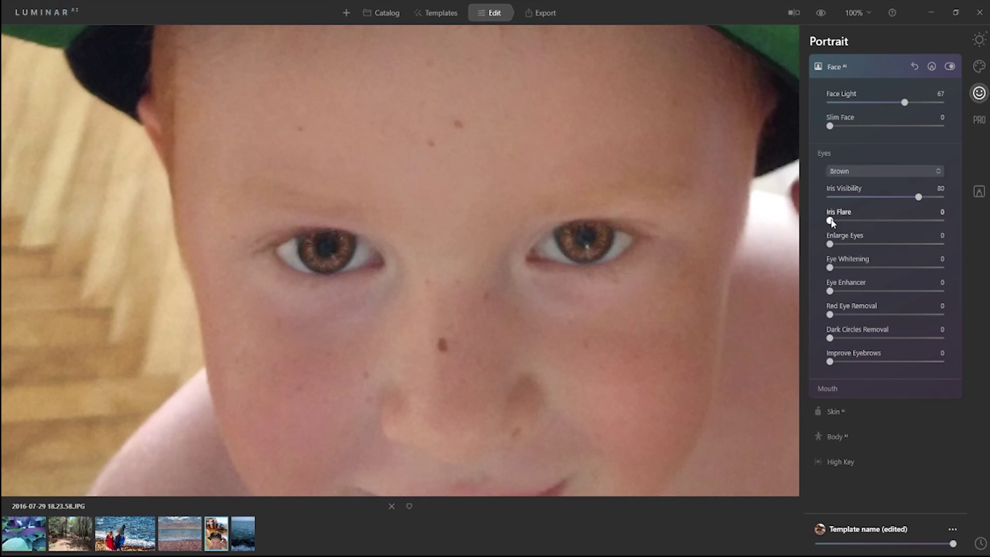
# - Set Iris Flare to 35, Enlarge Eyes to 18, Eye Whitening to 43 and Eye Enhancer to 69
pyautogui.moveTo(834, 219); pyautogui.dragTo(850, 244)
pyautogui.moveTo(830, 267); pyautogui.dragTo(878, 268)
pyautogui.moveTo(830, 291); pyautogui.dragTo(907, 291)
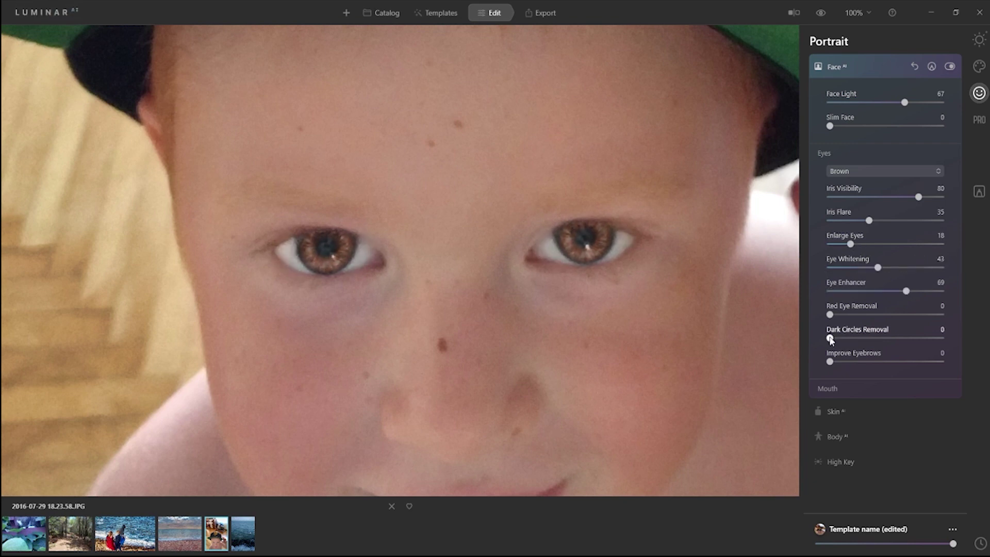
# - Set Dark Circles Removal to 28 and Improve Eyebrows to 0, and compare the portrait before and after
pyautogui.moveTo(831, 338); pyautogui.dragTo(942, 338)
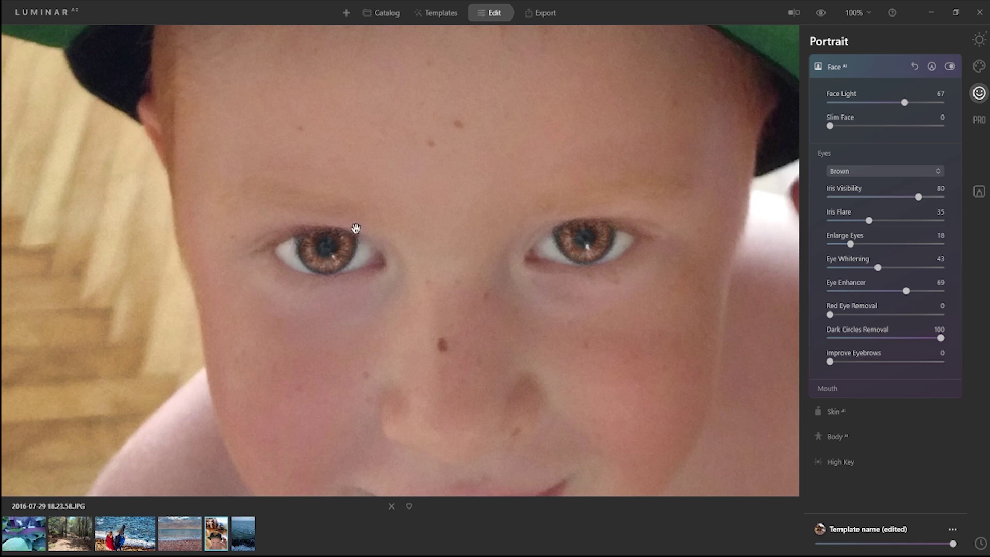
pyautogui.moveTo(829, 362); pyautogui.dragTo(941, 362)
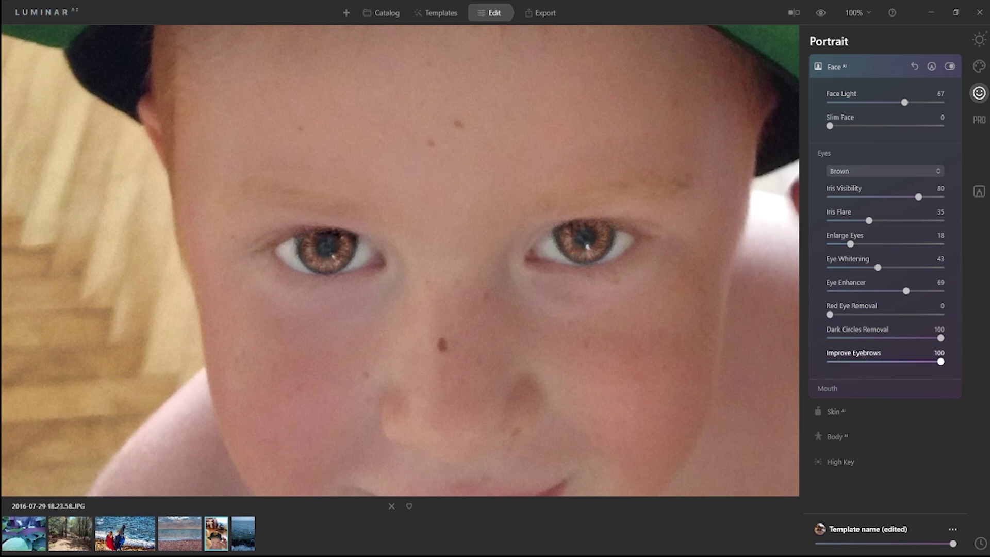
pyautogui.moveTo(966, 369); pyautogui.dragTo(861, 338)
pyautogui.doubleClick(906, 362)
pyautogui.click(729, 291)
pyautogui.click(793, 12)
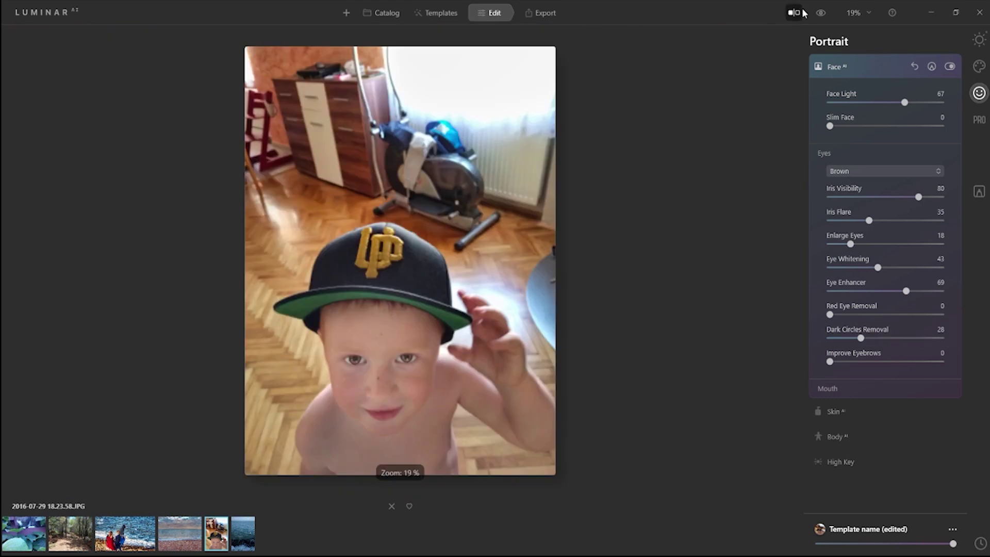
# - Intensify the boy's mouth by setting Lips Saturation to 46 and Lips Redness to 70
pyautogui.moveTo(505, 69); pyautogui.dragTo(503, 144)
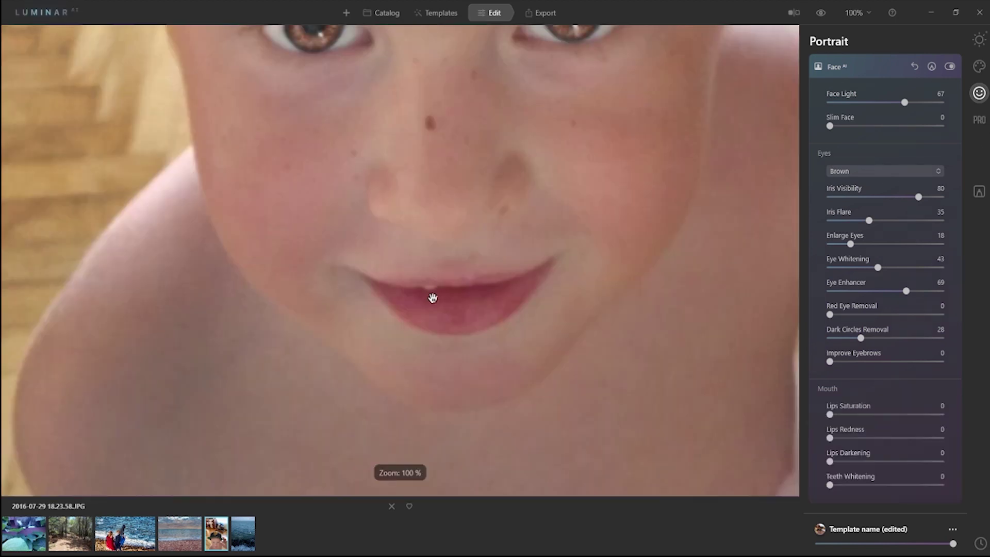
pyautogui.scroll(-2, 898, 384)
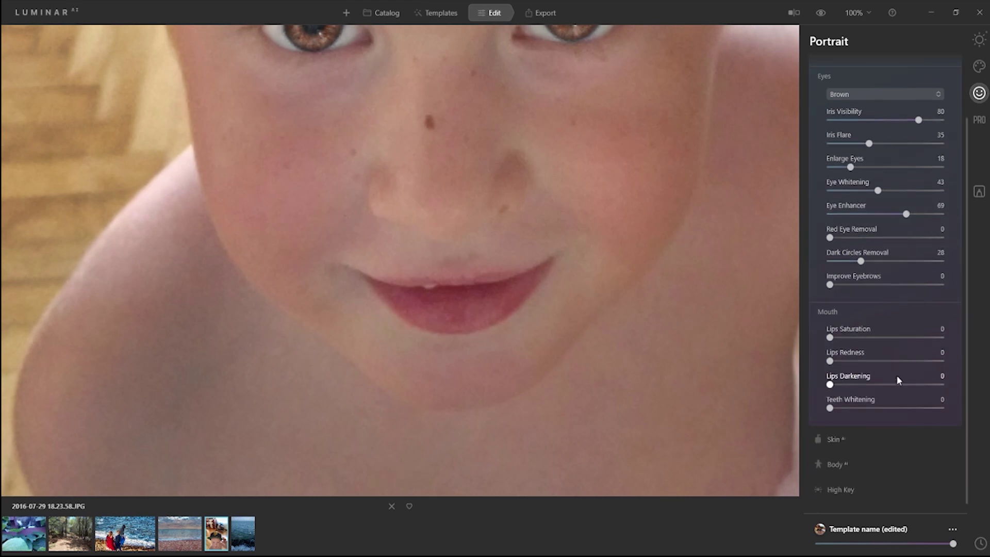
pyautogui.moveTo(831, 338); pyautogui.dragTo(879, 343)
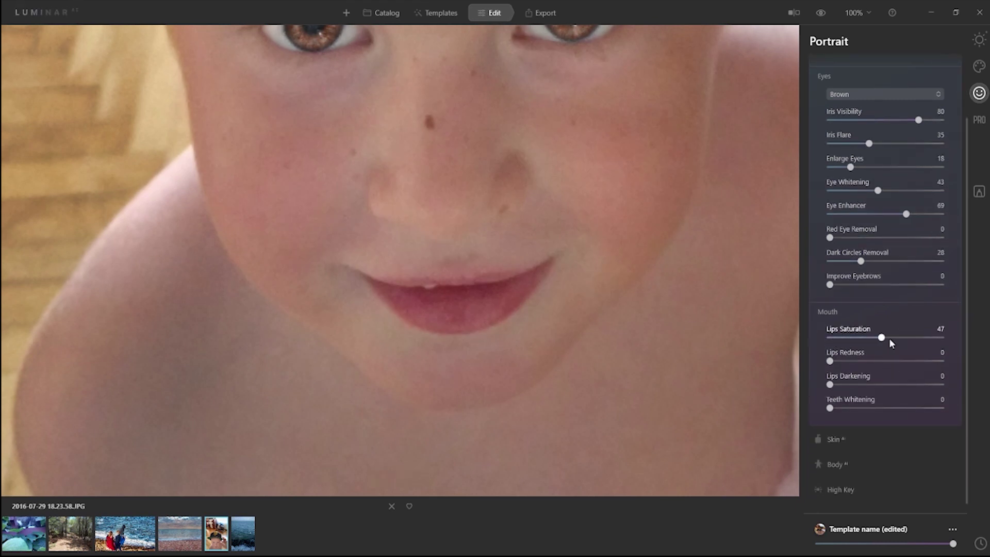
pyautogui.moveTo(955, 337); pyautogui.dragTo(954, 338)
pyautogui.click(881, 339)
pyautogui.moveTo(830, 361); pyautogui.dragTo(908, 361)
# - Try Teeth Whitening at 100 and 40, lower it close to its minimum, and close Face AI
pyautogui.moveTo(831, 385); pyautogui.dragTo(949, 409)
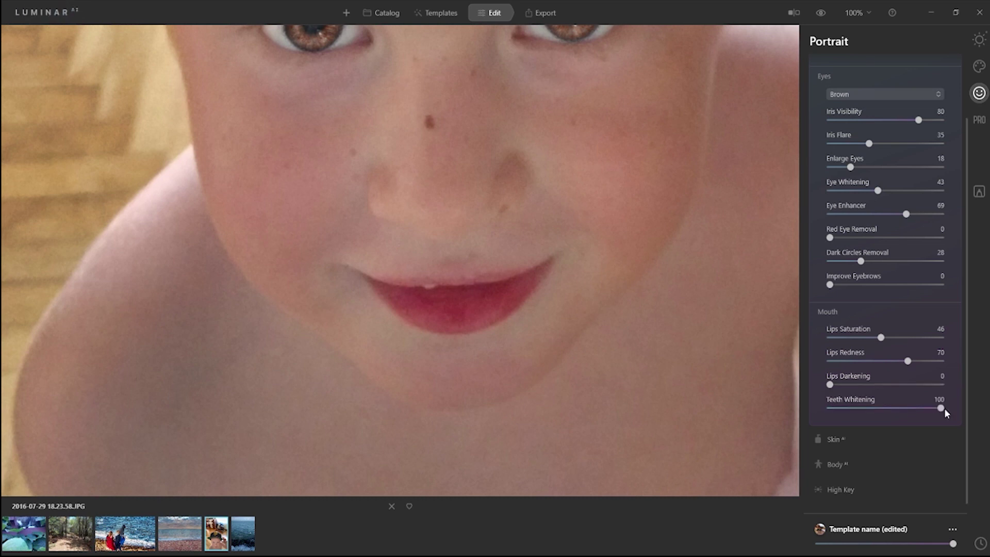
pyautogui.moveTo(933, 407); pyautogui.dragTo(874, 408)
pyautogui.moveTo(543, 286); pyautogui.dragTo(537, 316)
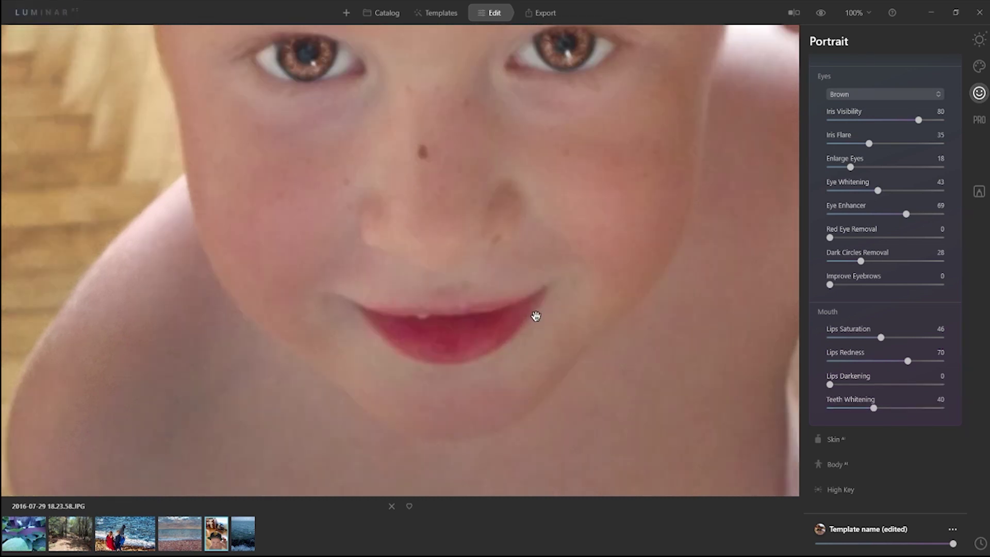
pyautogui.moveTo(874, 408); pyautogui.dragTo(832, 408)
pyautogui.hotkey('ctrl', '0')
pyautogui.scroll(1, 867, 124)
pyautogui.scroll(2, 869, 95)
pyautogui.click(864, 66)
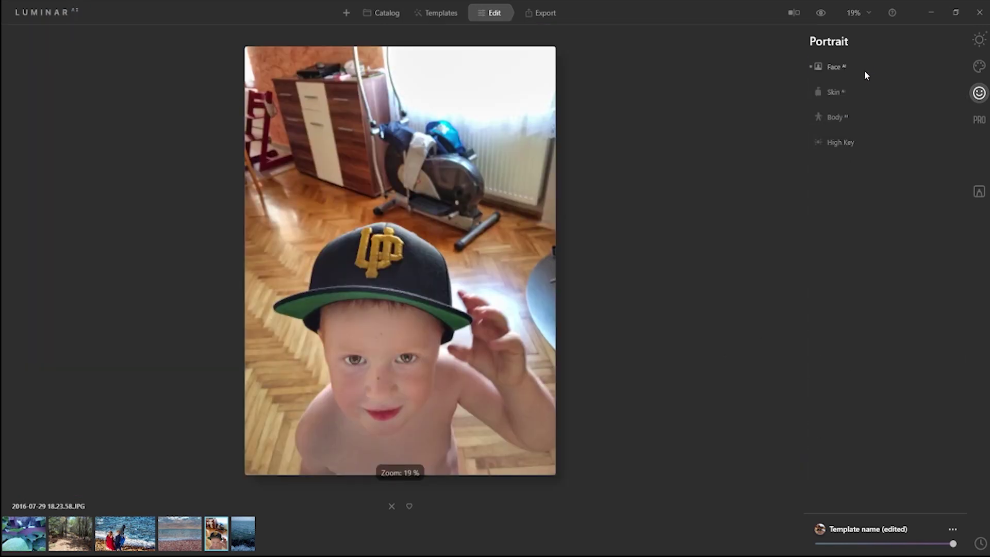
# - Try Skin AI on the face with Amount at 100 and Shine Removal at 29, and reset both to 0
pyautogui.click(860, 92)
pyautogui.moveTo(831, 128); pyautogui.dragTo(976, 131)
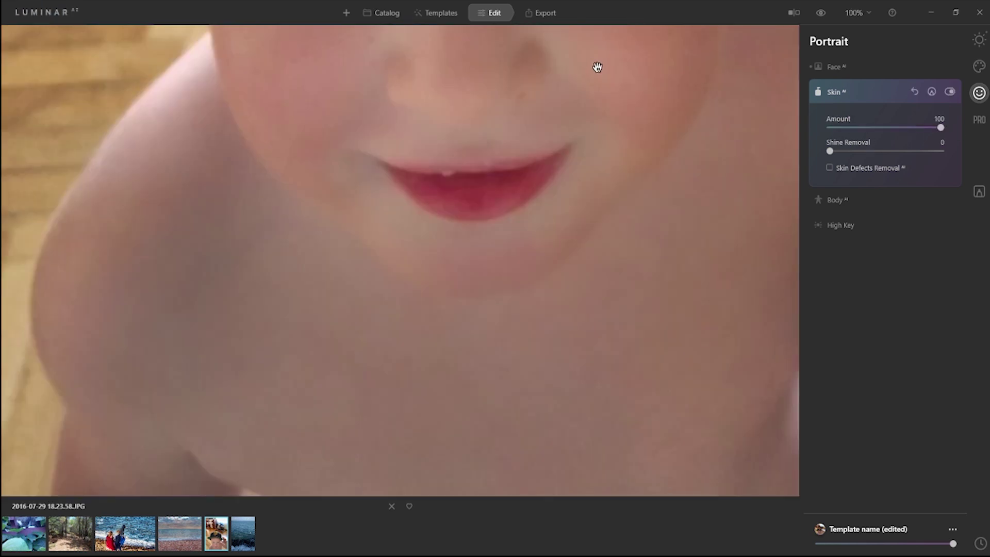
pyautogui.moveTo(597, 66); pyautogui.dragTo(652, 339)
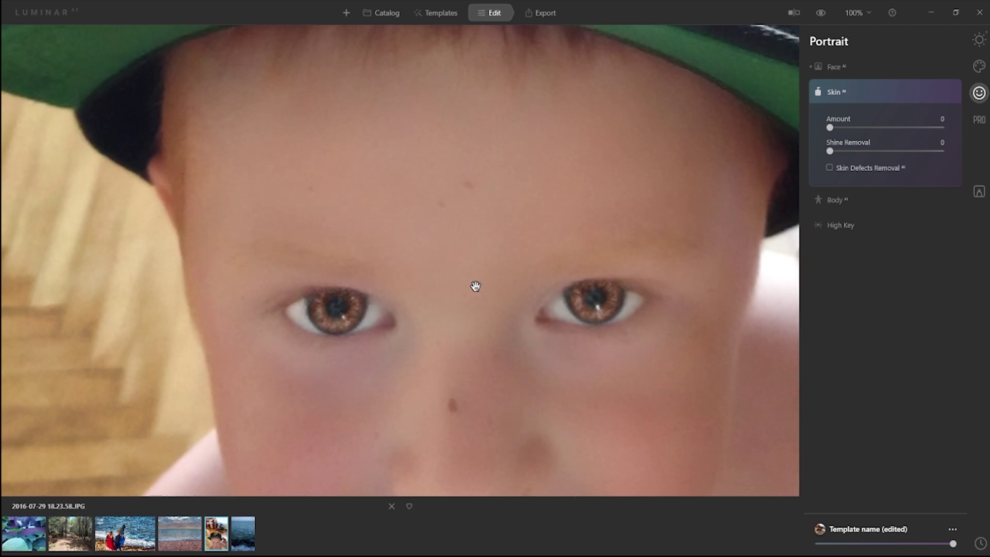
pyautogui.scroll(-3, 484, 323)
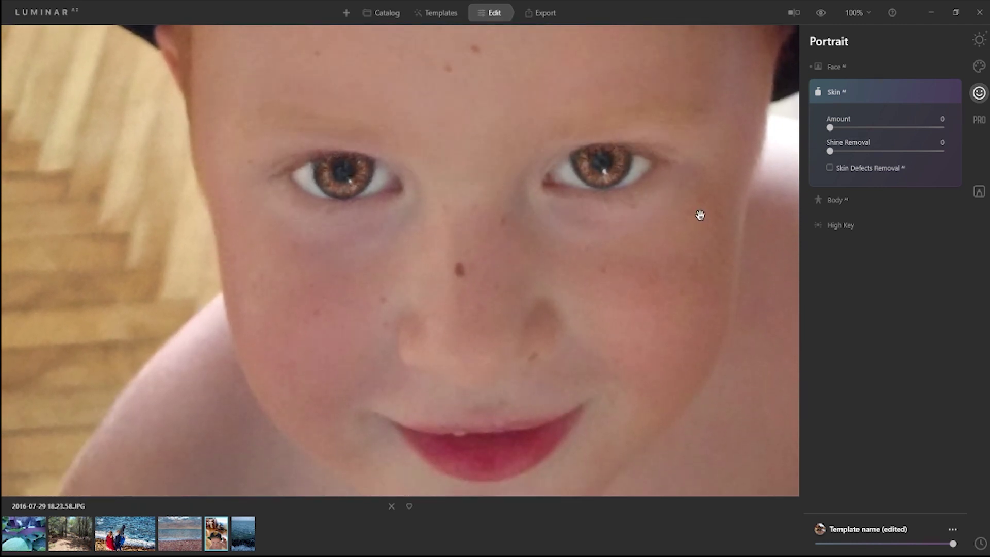
pyautogui.click(485, 274)
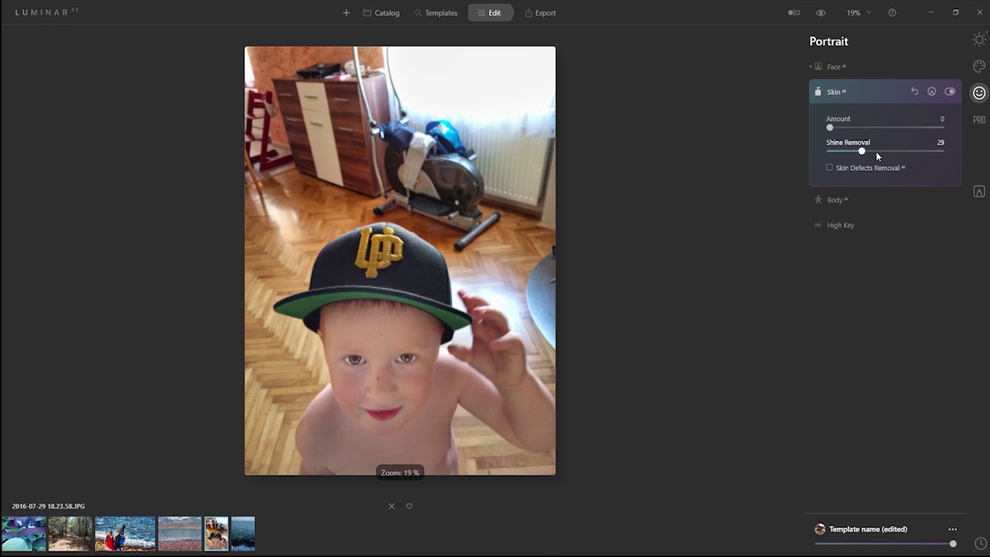
pyautogui.hotkey('ctrl', '1')
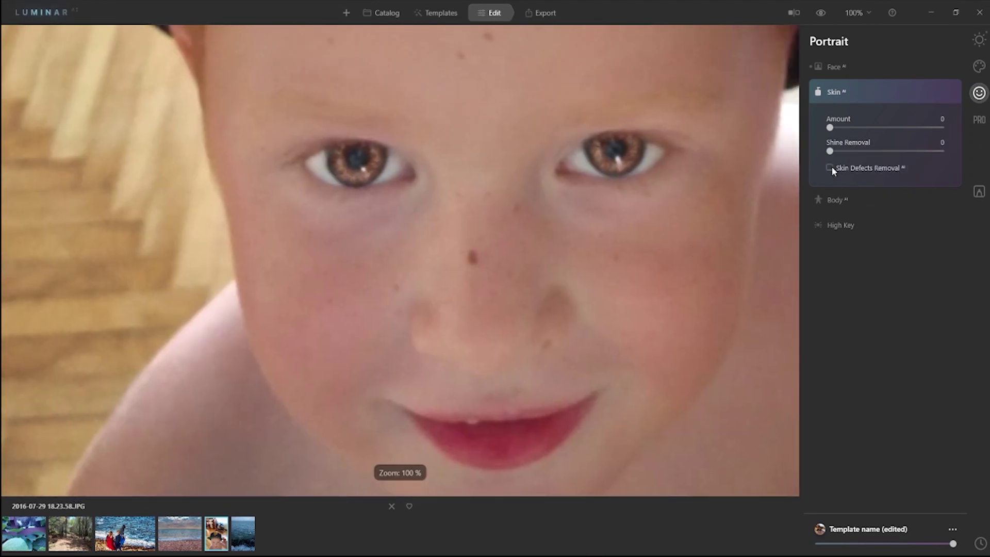
# - Turn on Skin Defects Removal in Skin AI and check the boy's nose and forehead
pyautogui.click(830, 168)
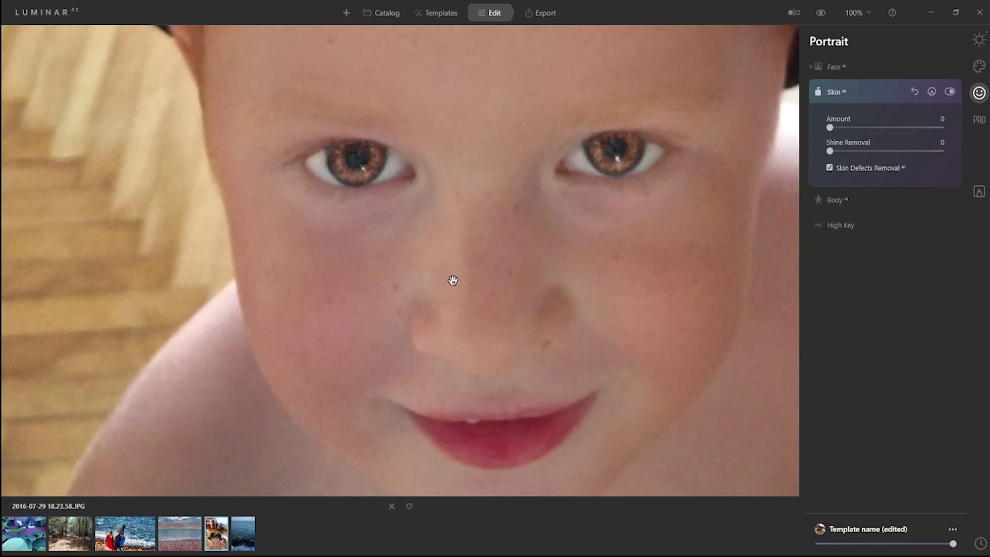
pyautogui.moveTo(621, 259); pyautogui.dragTo(617, 407)
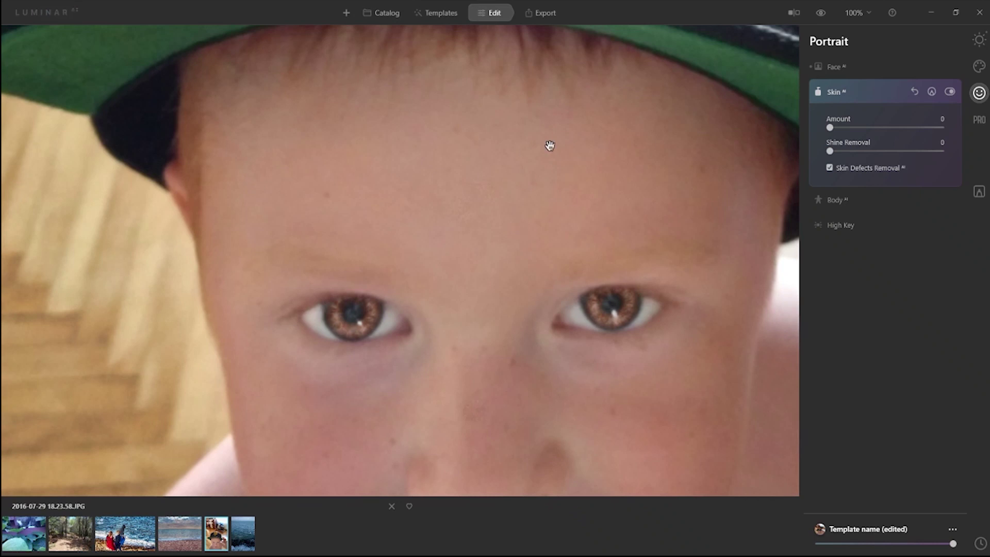
# - Compare the boy's face with Skin Defects Removal switched off and on
pyautogui.click(830, 168)
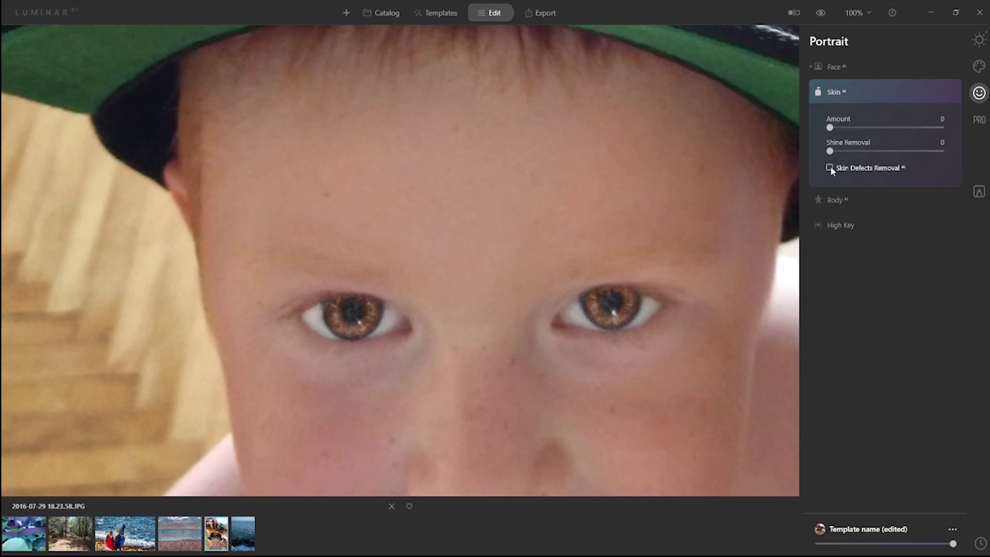
pyautogui.click(830, 168)
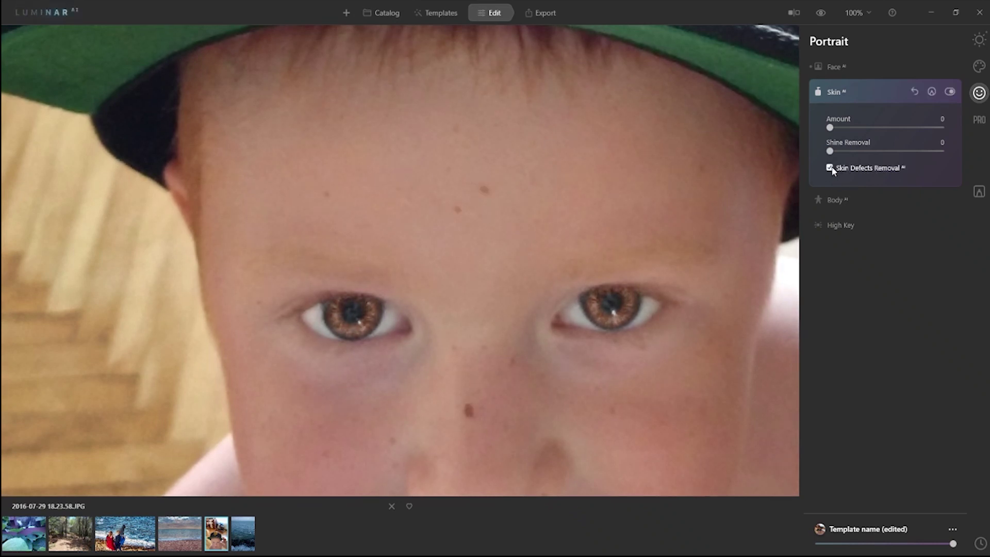
pyautogui.scroll(-3, 696, 347)
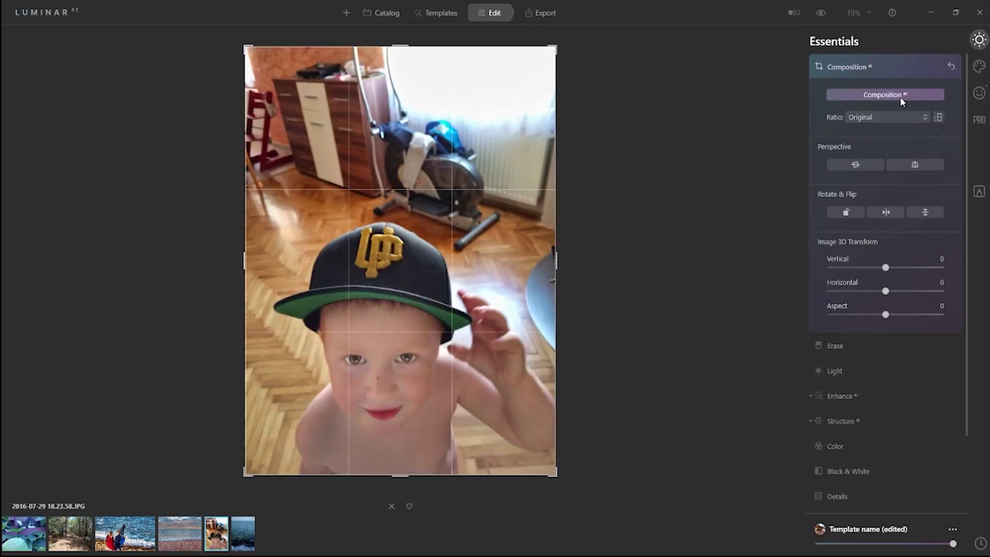
# - Crop the portrait to a 1 : 1 (Square) ratio, framing the boy's cap, face, raised hand and shoulders
pyautogui.click(887, 117)
pyautogui.moveTo(478, 356); pyautogui.dragTo(490, 139)
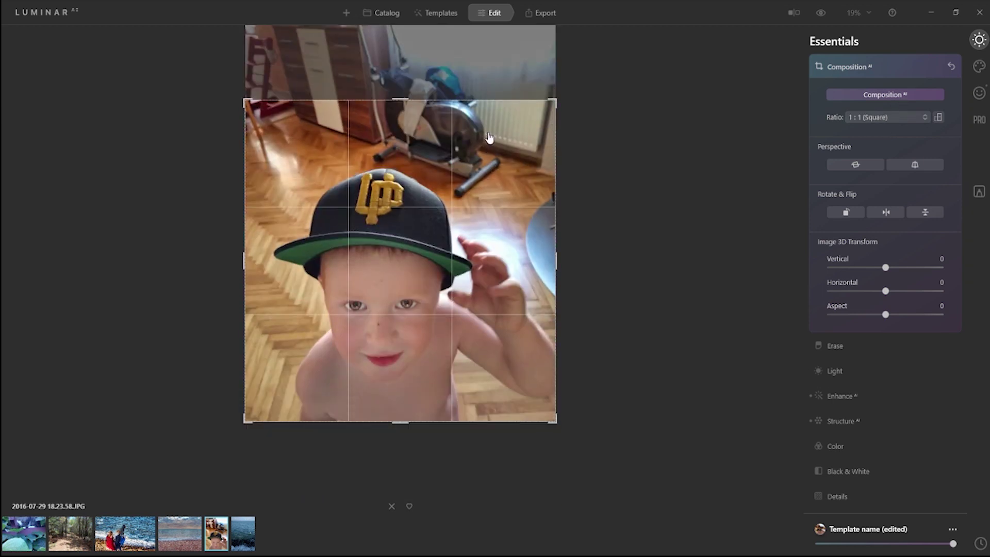
pyautogui.click(941, 94)
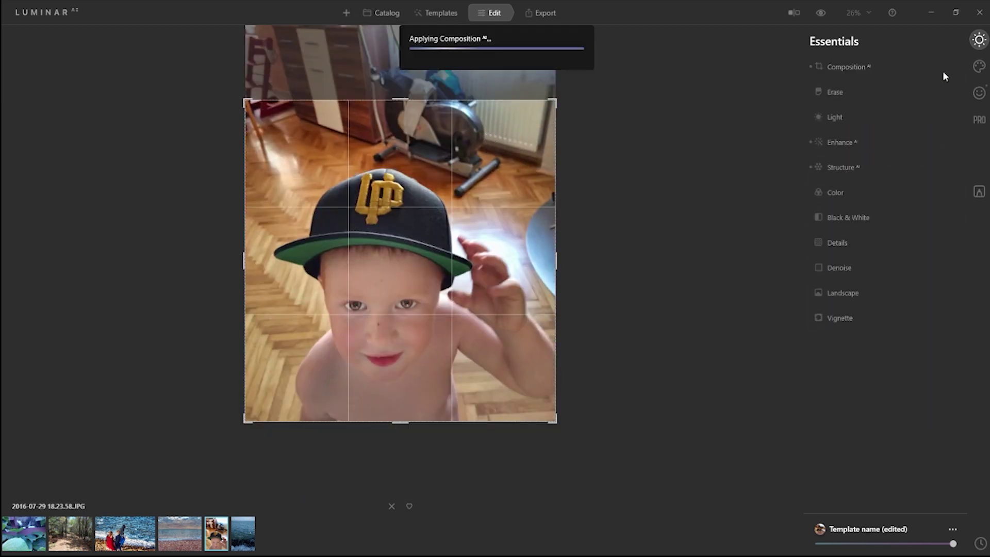
# - Try Body AI on the boy with Shape at -100
pyautogui.click(979, 94)
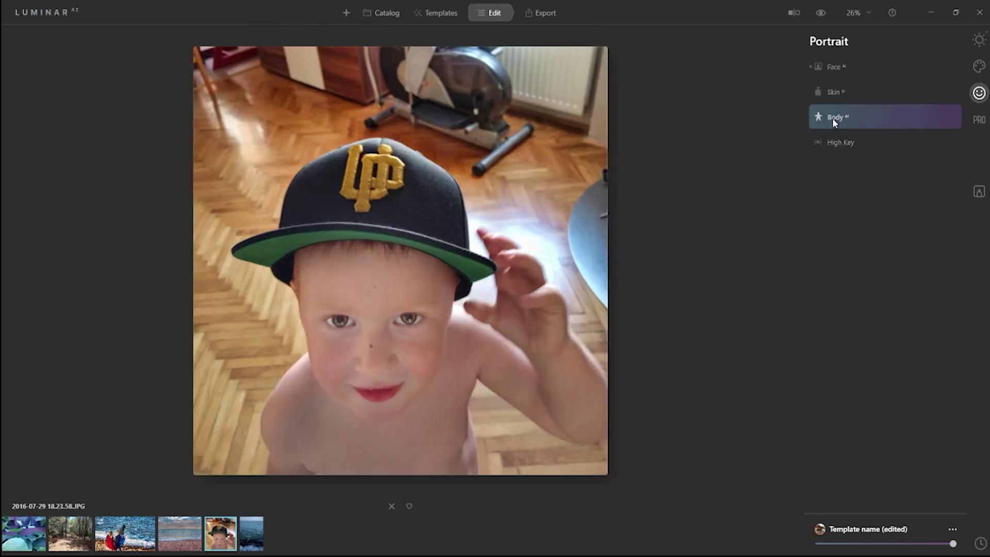
pyautogui.click(833, 118)
pyautogui.click(825, 153)
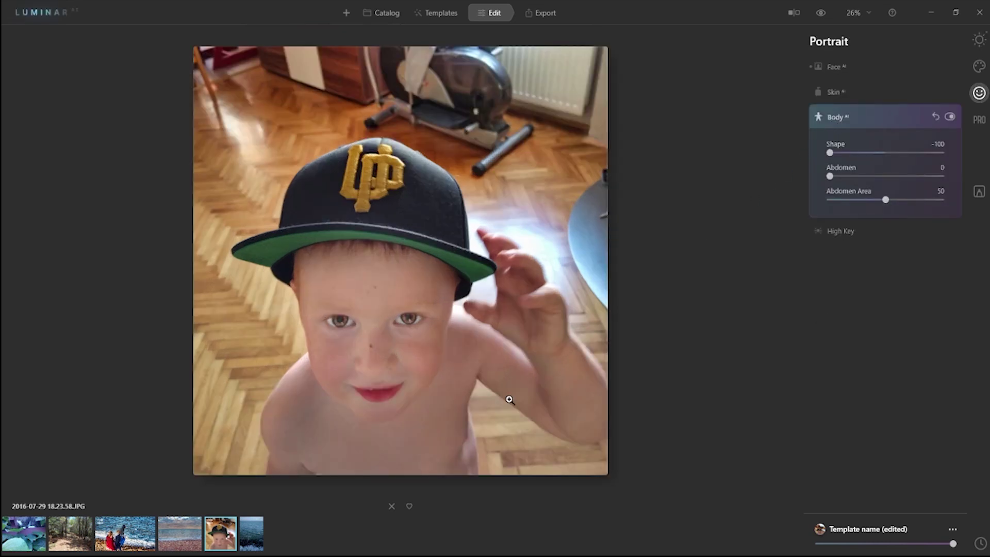
# - Brighten the portrait with High Key, setting Amount to 40, Dynamic High Key to 23 and Blacks to 30
pyautogui.click(840, 231)
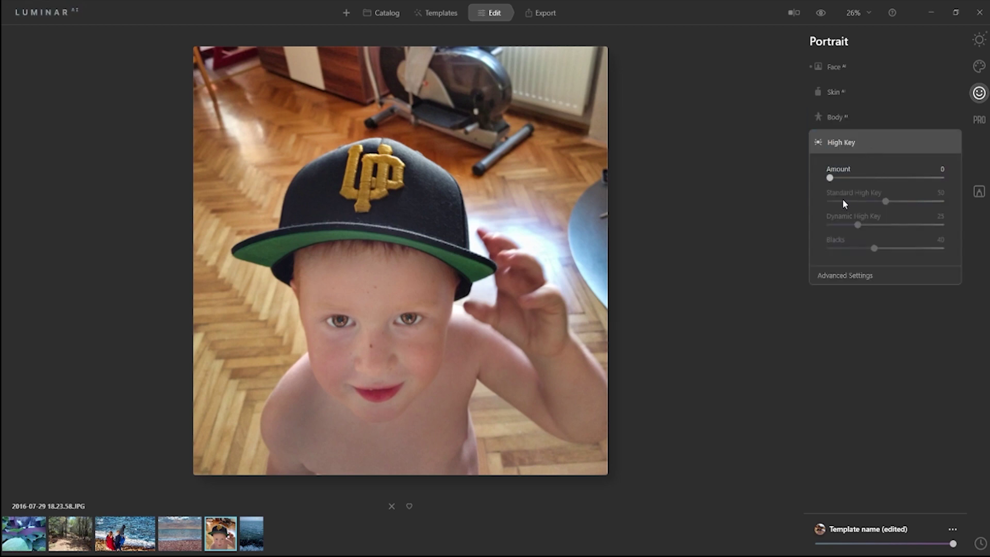
pyautogui.moveTo(830, 178); pyautogui.dragTo(942, 178)
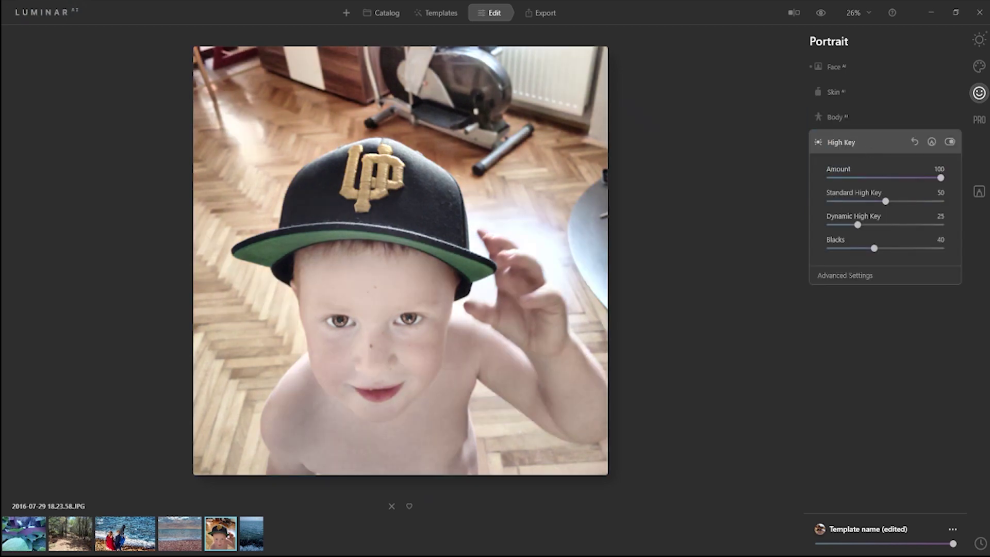
pyautogui.moveTo(941, 178); pyautogui.dragTo(875, 180)
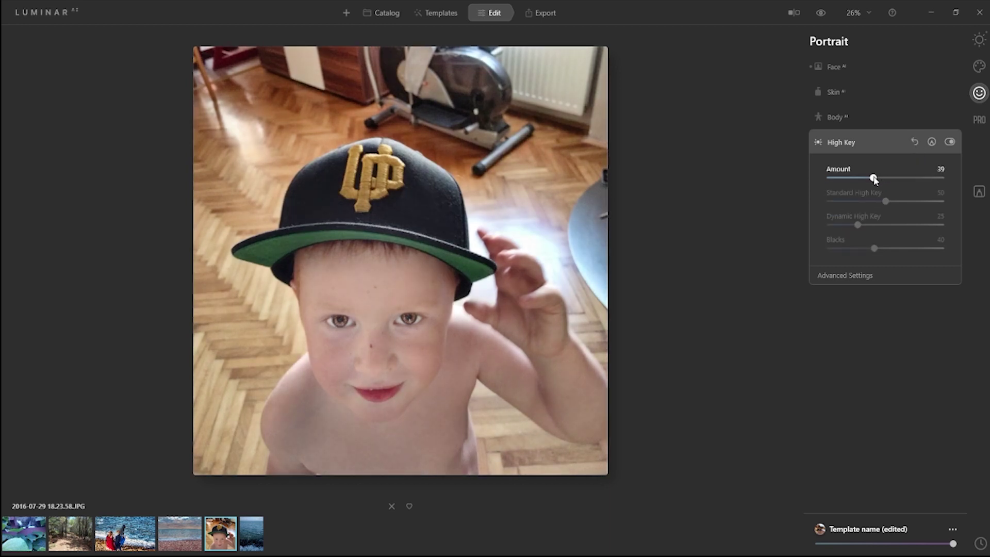
pyautogui.moveTo(885, 201); pyautogui.dragTo(856, 225)
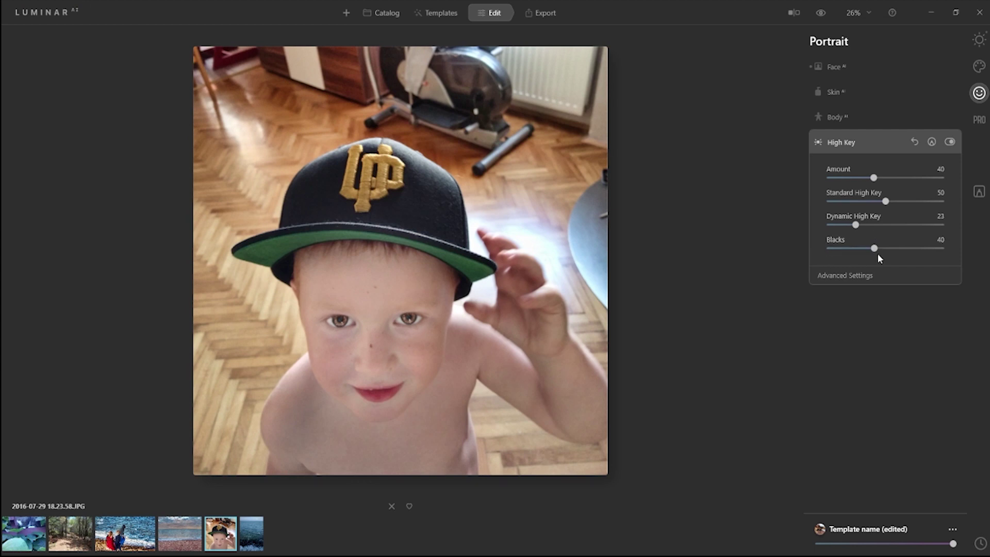
pyautogui.moveTo(876, 250); pyautogui.dragTo(864, 250)
# - Look at High Key's advanced settings for glow, contrast and saturation, and close the tool
pyautogui.click(874, 144)
pyautogui.click(877, 145)
pyautogui.click(838, 275)
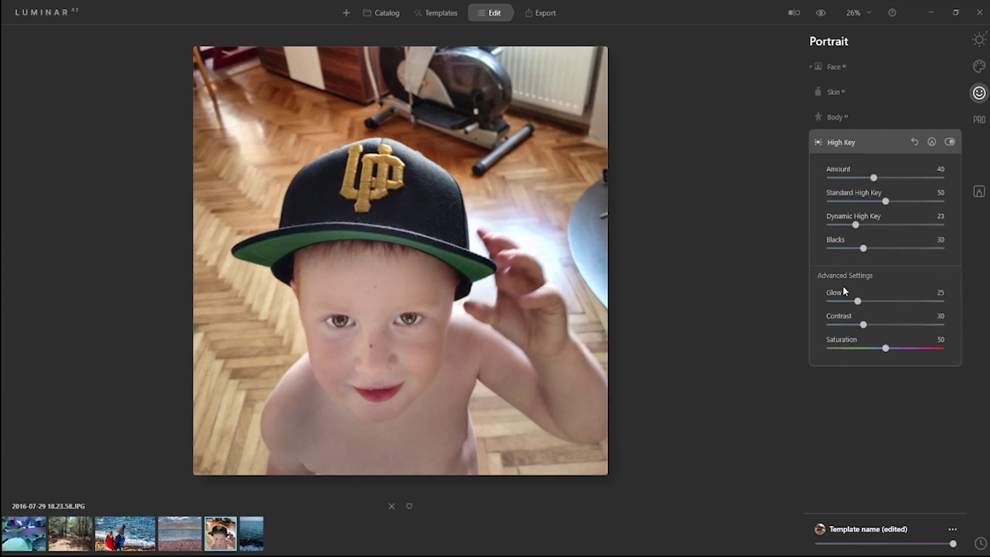
pyautogui.click(890, 152)
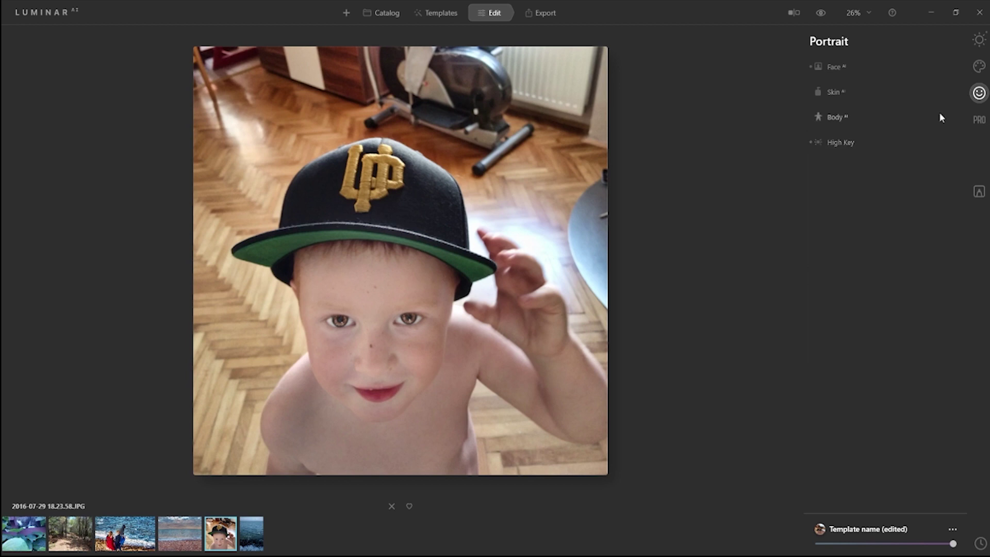
pyautogui.click(977, 47)
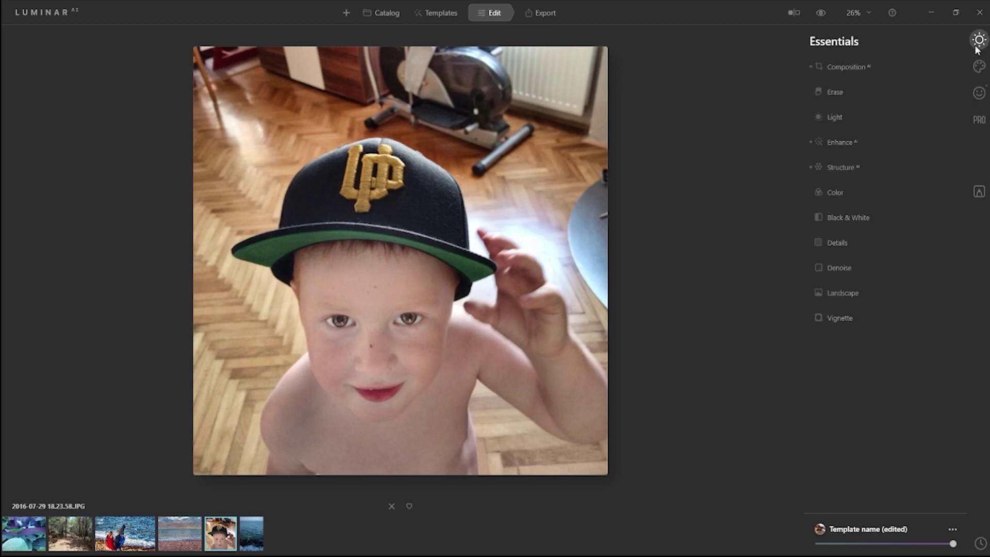
pyautogui.click(835, 92)
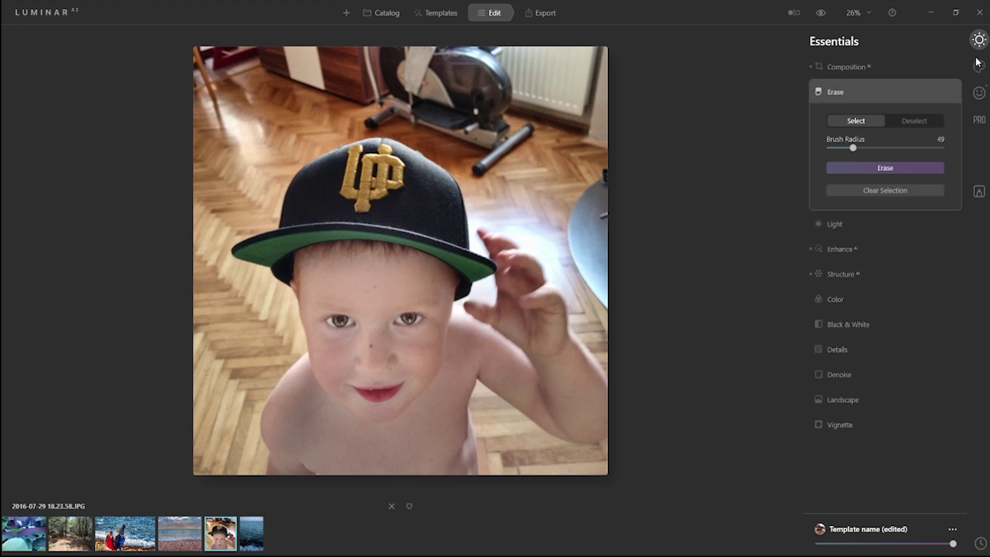
# - Add Fog behind the boy with Atmosphere AI at Amount 100 and Depth 28, and compare it off and on
pyautogui.click(979, 65)
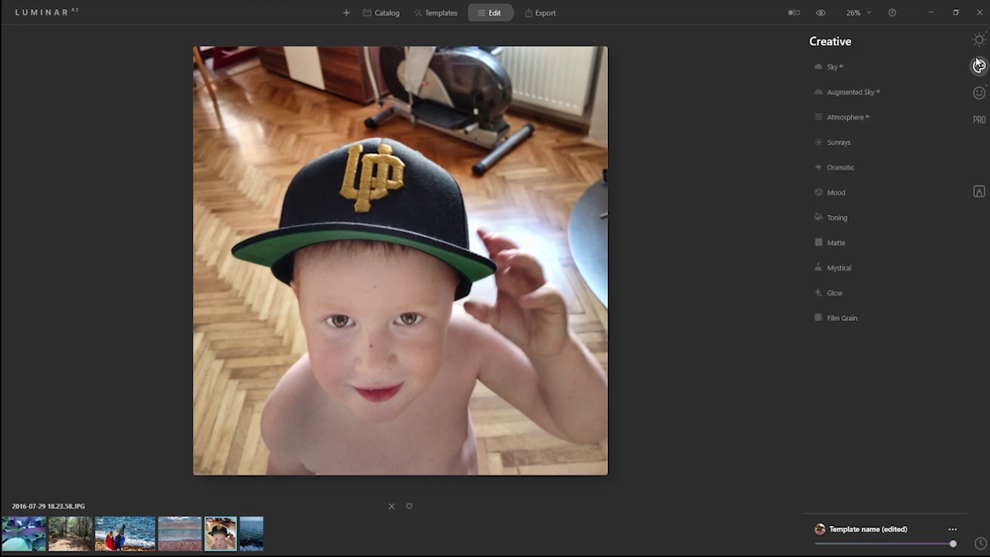
pyautogui.click(857, 122)
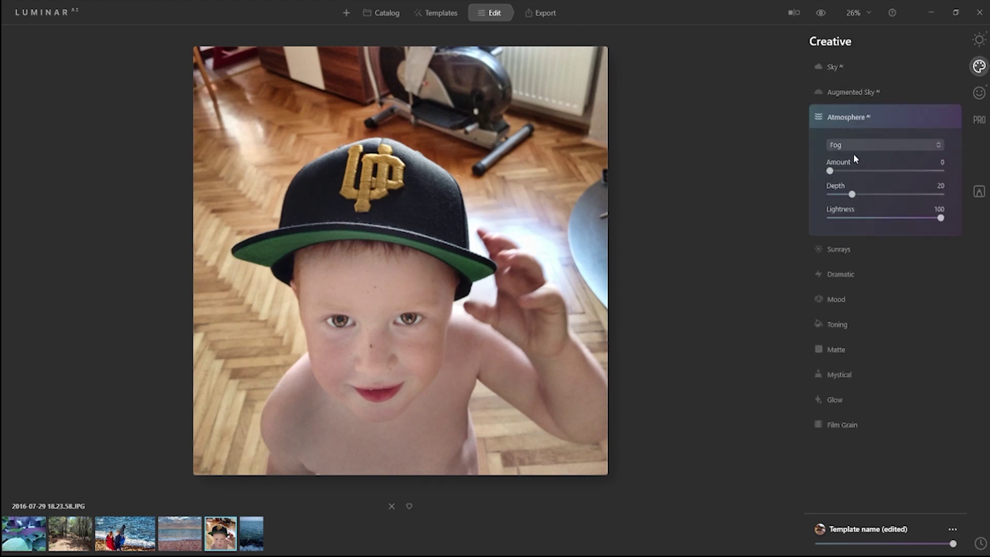
pyautogui.moveTo(864, 199); pyautogui.dragTo(862, 190)
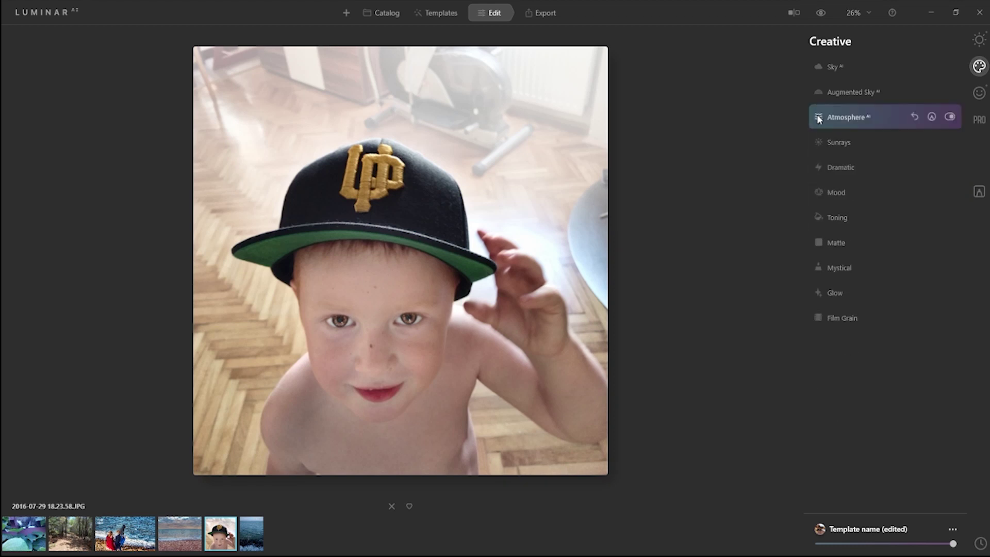
pyautogui.click(950, 117)
pyautogui.click(950, 117)
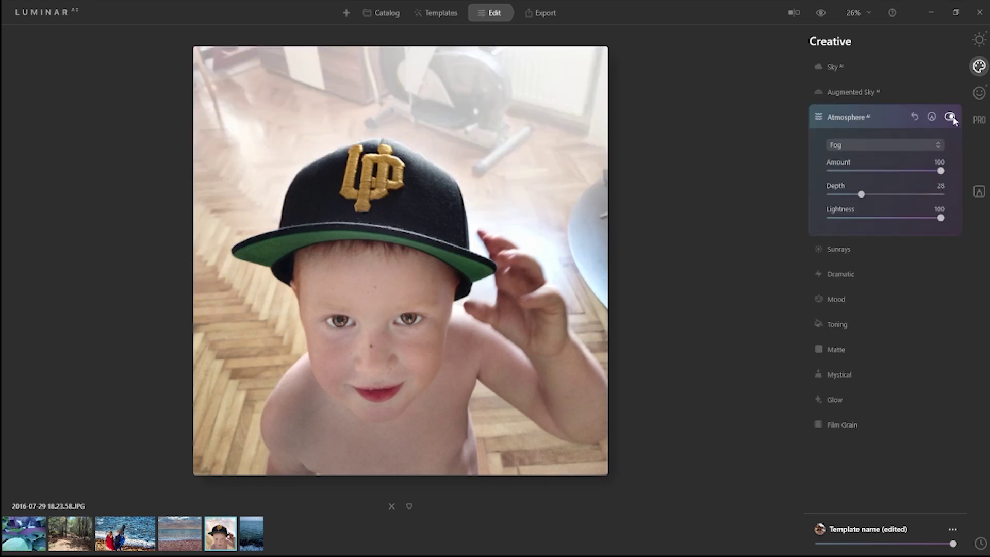
# - Give the portrait a Matte look with Amount at 51
pyautogui.click(846, 349)
pyautogui.moveTo(831, 278); pyautogui.dragTo(894, 274)
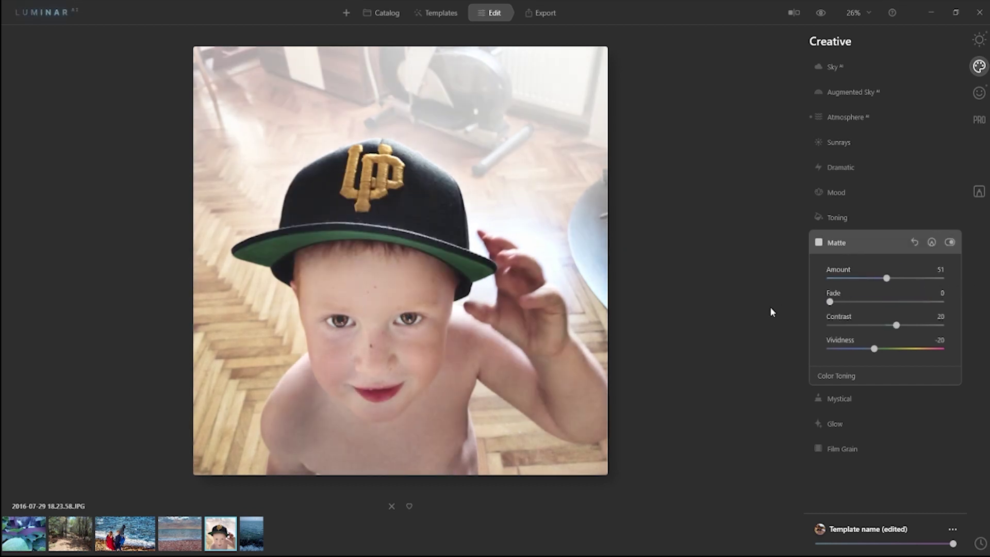
pyautogui.click(944, 243)
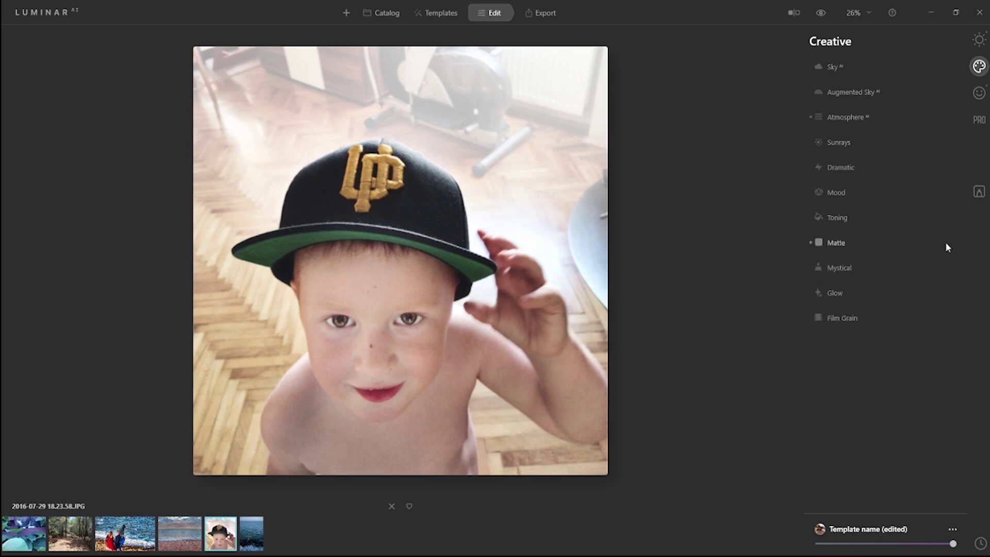
# - Compare the portrait with the Matte effect switched off and on, leave it on and close the tool
pyautogui.click(843, 241)
pyautogui.click(949, 242)
pyautogui.click(949, 243)
pyautogui.click(949, 242)
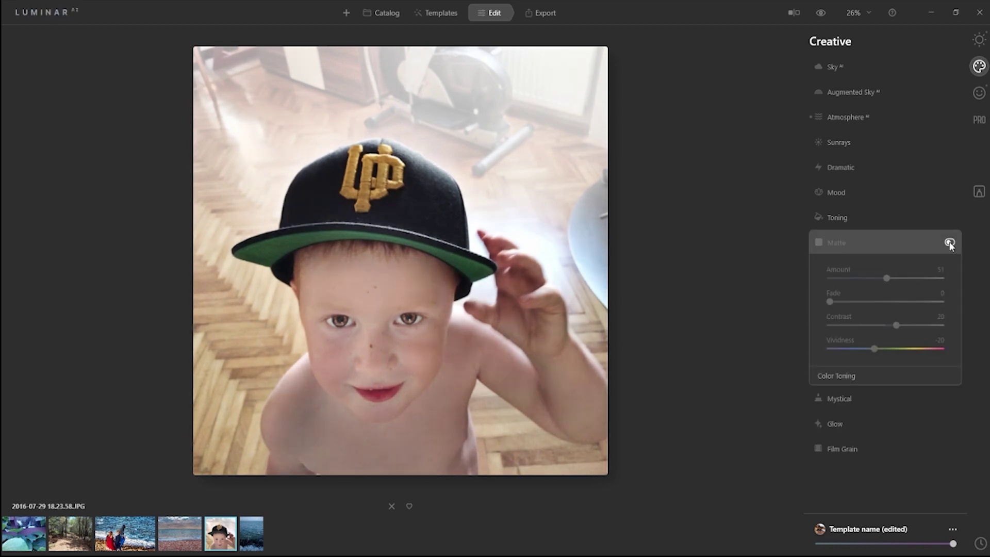
pyautogui.click(950, 243)
pyautogui.click(949, 242)
pyautogui.click(950, 242)
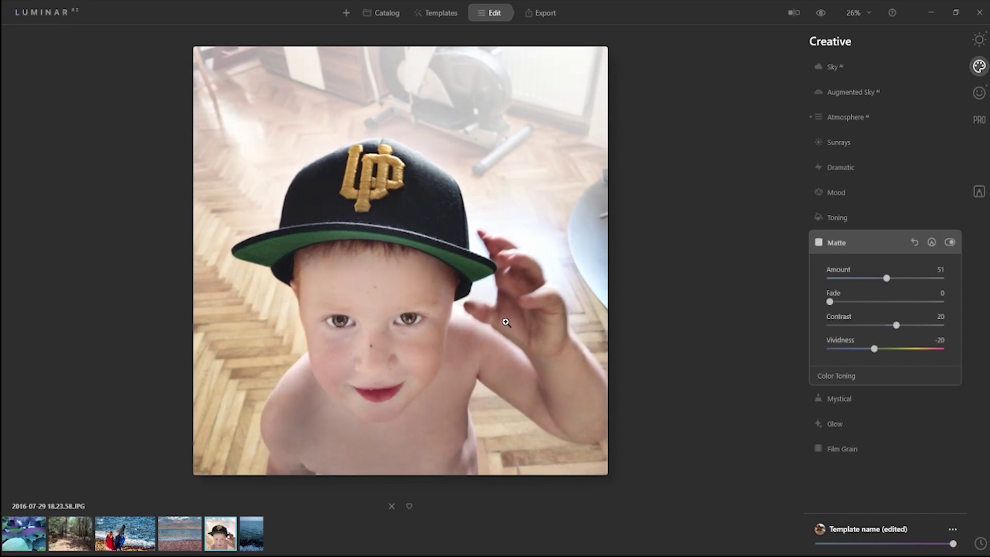
pyautogui.click(949, 242)
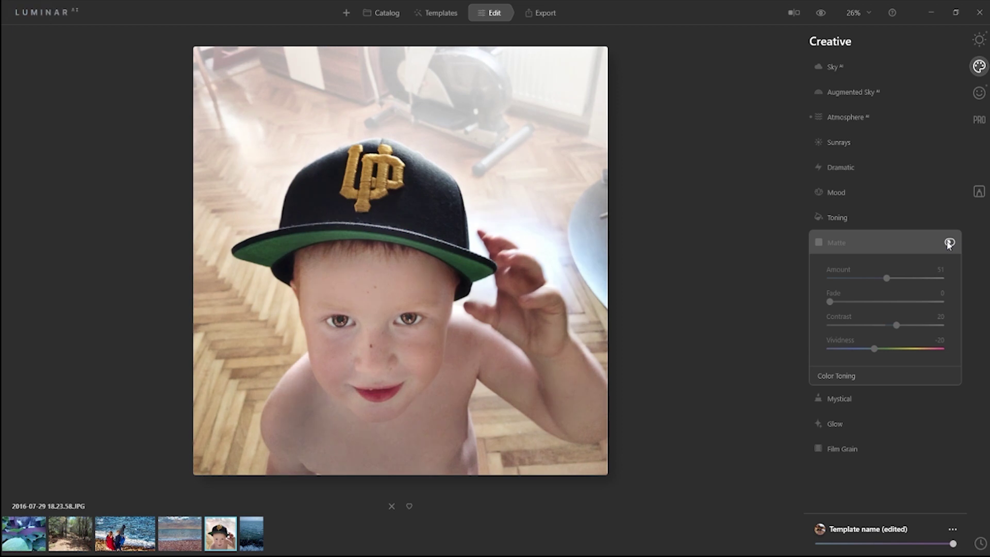
pyautogui.click(949, 242)
pyautogui.click(873, 245)
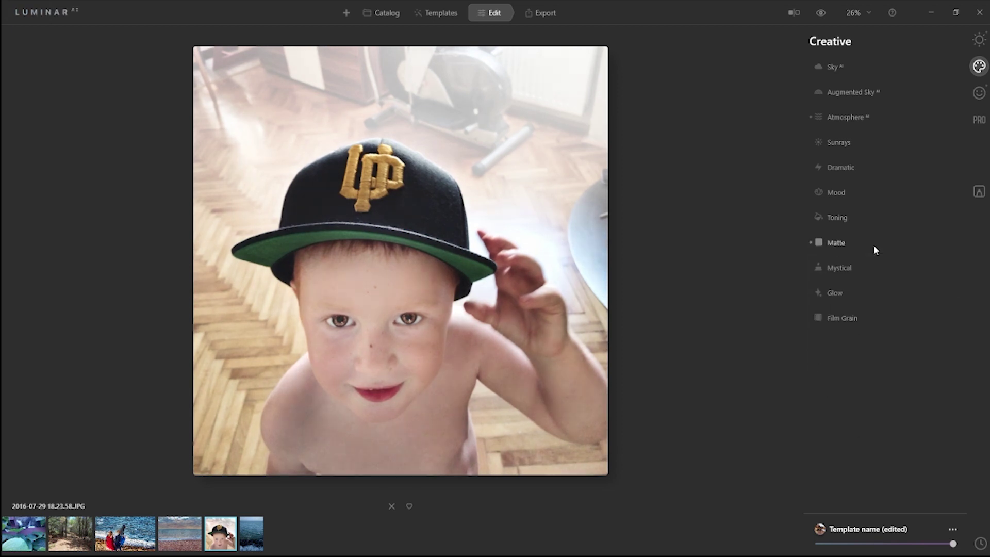
# - Try the Mystical effect on the portrait with Amount at 100 and reset it
pyautogui.click(840, 267)
pyautogui.moveTo(830, 305); pyautogui.dragTo(941, 304)
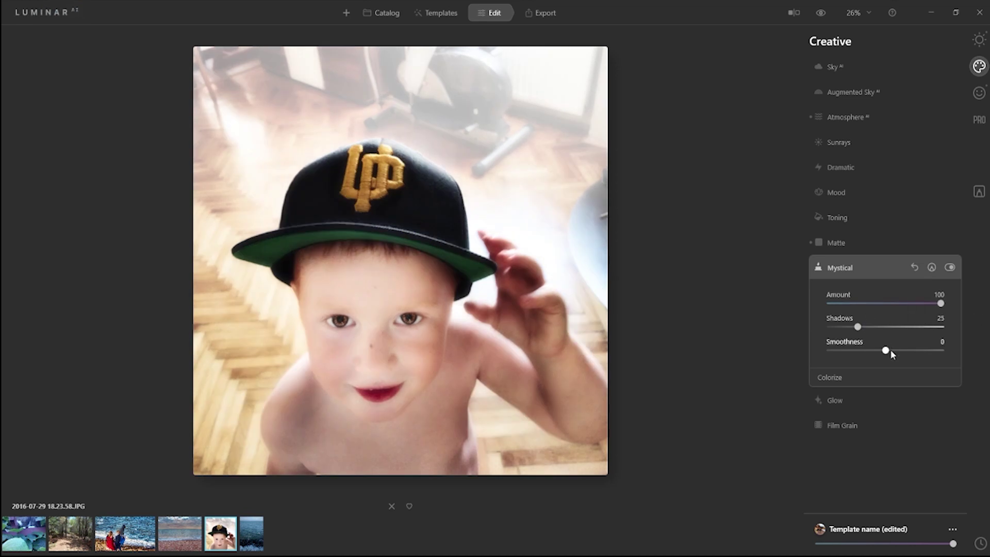
pyautogui.click(915, 268)
# - Apply a subtle Mystical effect, comparing it off and on at Amount 22 and lowering the Amount to 10
pyautogui.moveTo(840, 305); pyautogui.dragTo(854, 303)
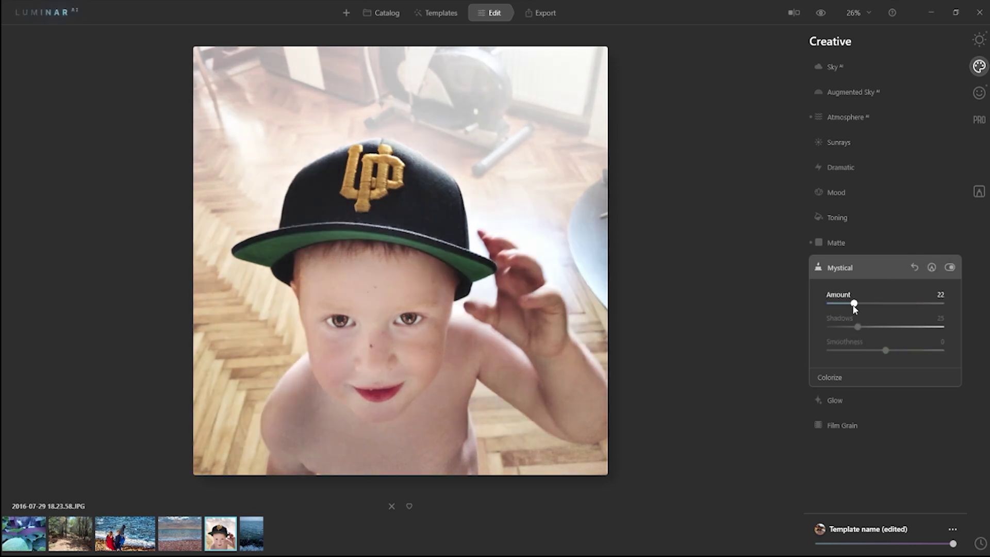
pyautogui.click(950, 268)
pyautogui.click(950, 267)
pyautogui.moveTo(854, 304); pyautogui.dragTo(841, 305)
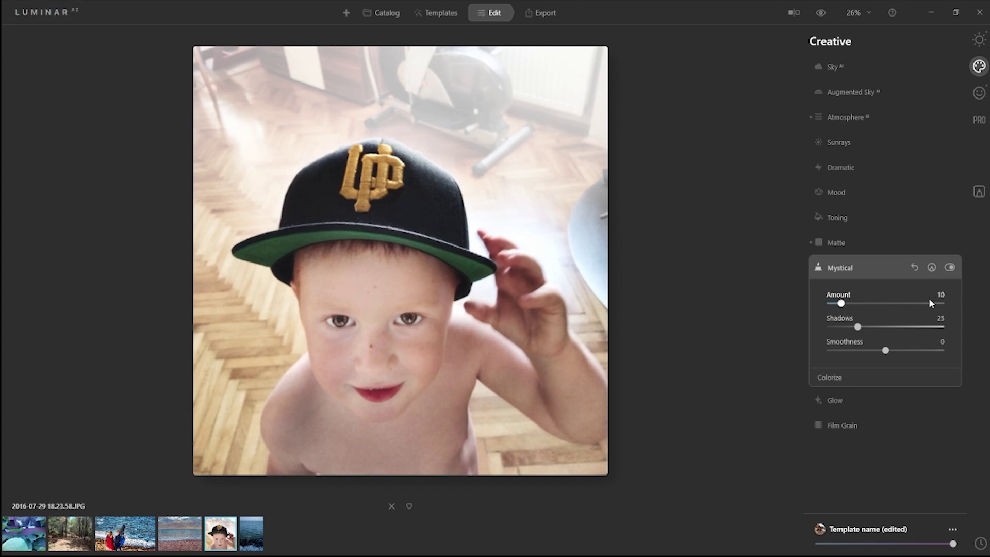
pyautogui.click(872, 268)
# - Compare the portrait before and after editing by moving the split divider across it, and leave the comparison
pyautogui.scroll(-10, 903, 361)
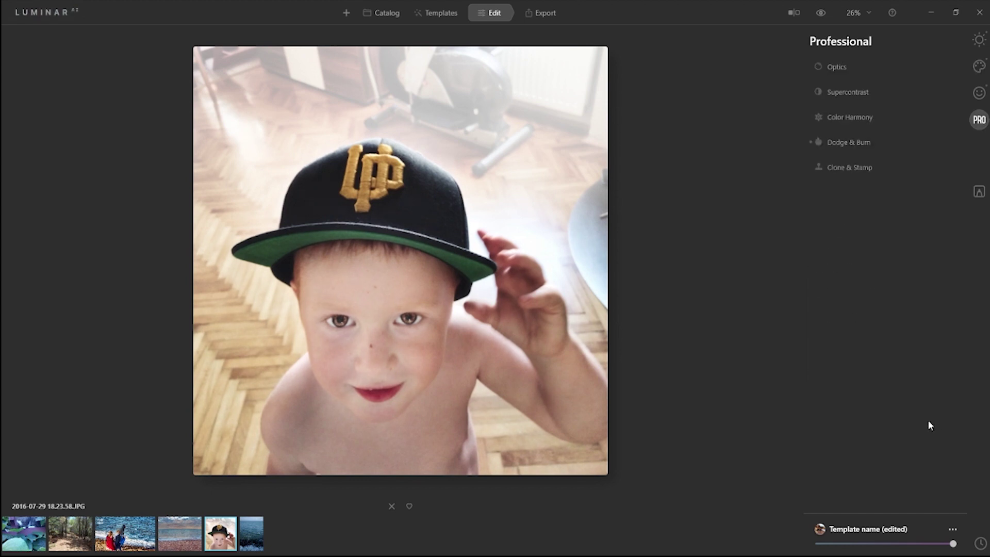
pyautogui.click(795, 13)
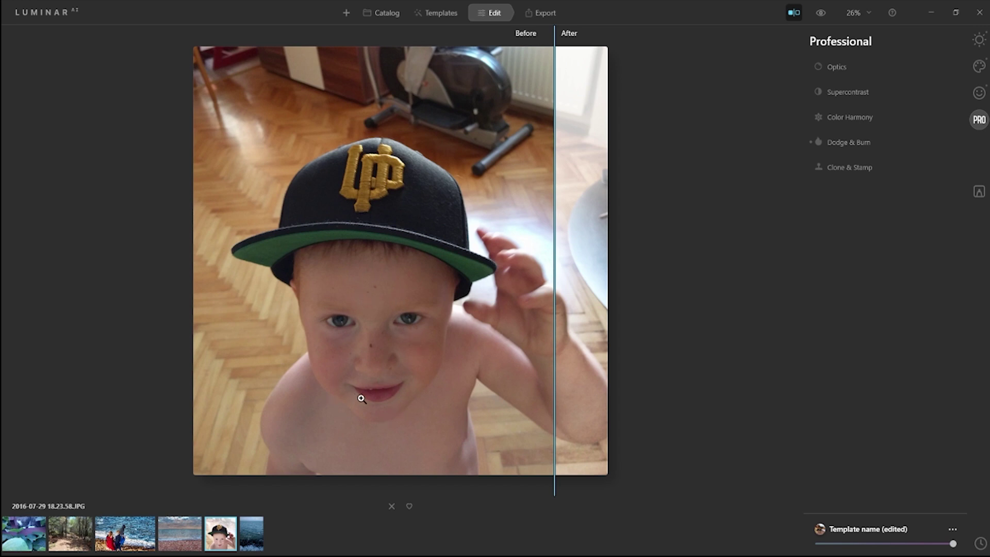
pyautogui.moveTo(549, 290); pyautogui.dragTo(220, 334)
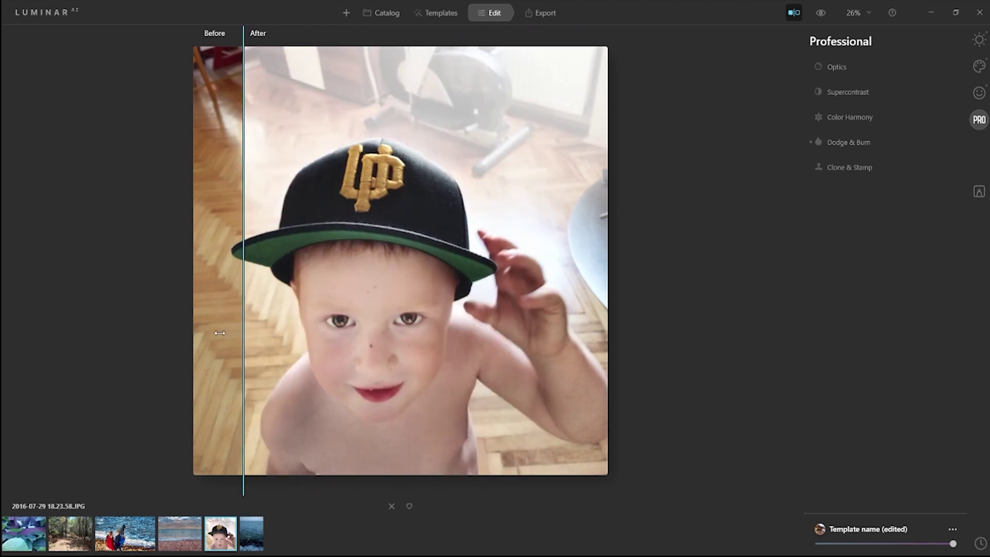
pyautogui.click(794, 13)
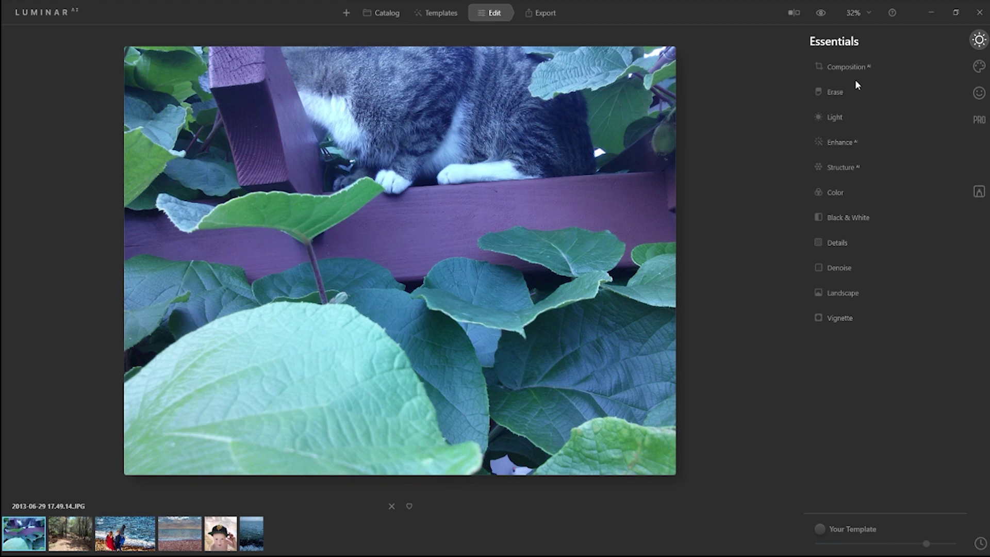
# - Improve the cat photo by setting Enhance AI Accent to 51 and strongly raising Structure AI
pyautogui.click(865, 144)
pyautogui.click(887, 176)
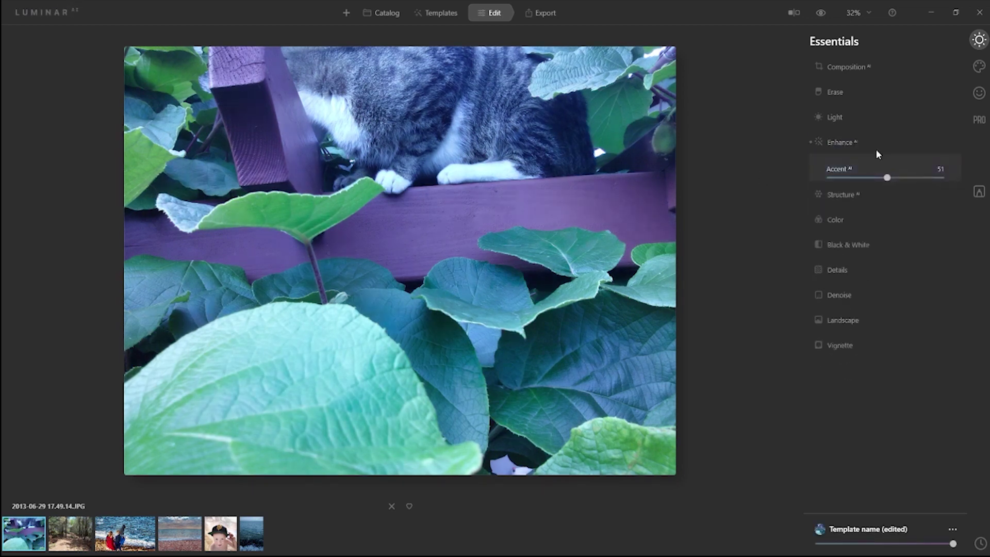
pyautogui.click(872, 194)
pyautogui.moveTo(886, 203); pyautogui.dragTo(929, 203)
pyautogui.click(869, 170)
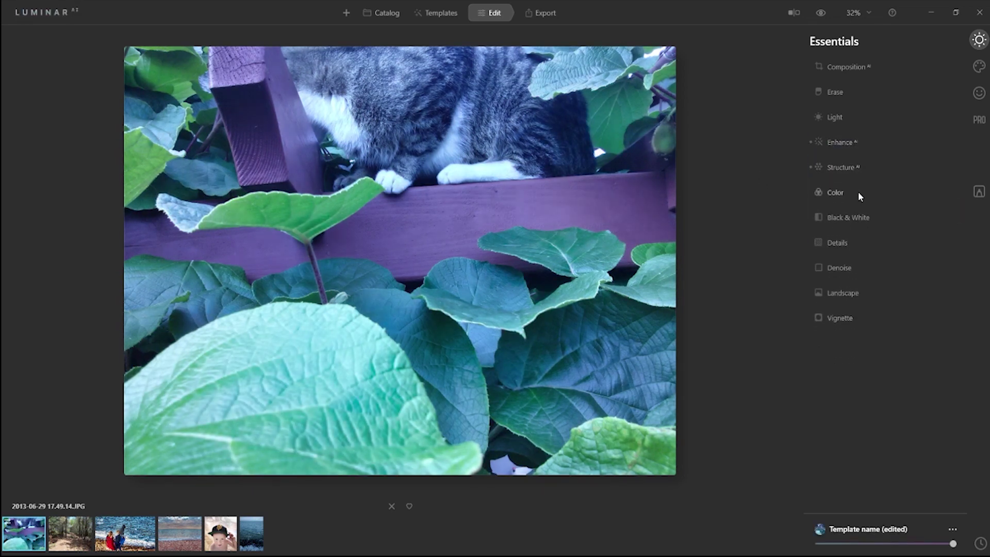
# - Neutralise the cat photo's blue tint by setting Remove Color Cast to 100 in Color
pyautogui.click(859, 191)
pyautogui.moveTo(885, 252)
pyautogui.mouseDown()
pyautogui.moveTo(831, 259)
pyautogui.moveTo(886, 251)
pyautogui.mouseUp()
pyautogui.moveTo(832, 277); pyautogui.dragTo(941, 275)
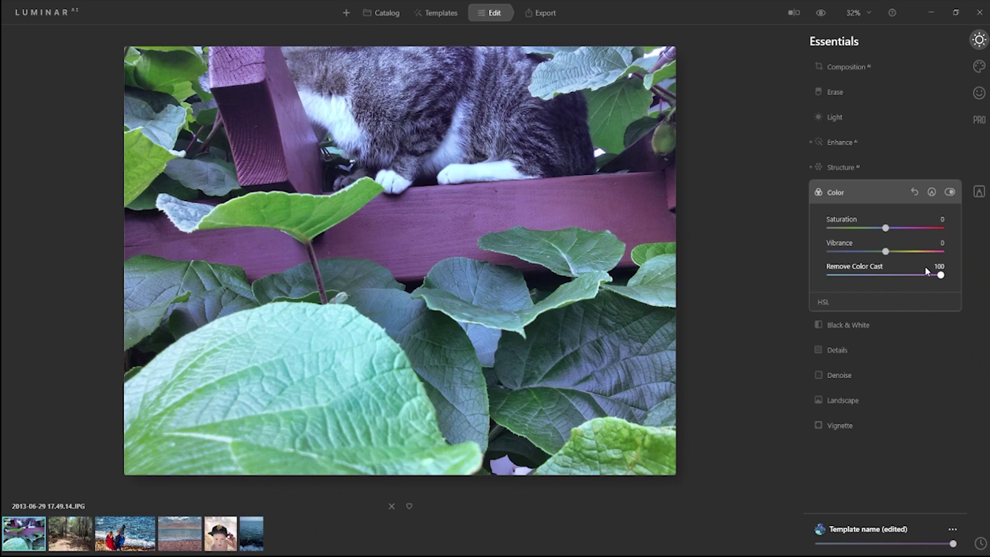
# - Compare the cat photo with and without the Color adjustment, and before and after all edits using the split view
pyautogui.click(949, 192)
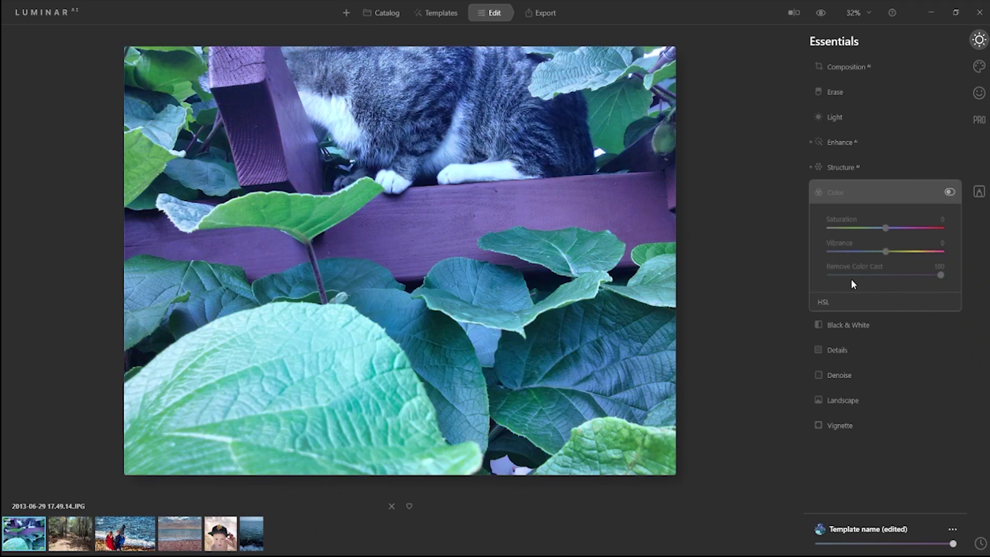
pyautogui.click(950, 192)
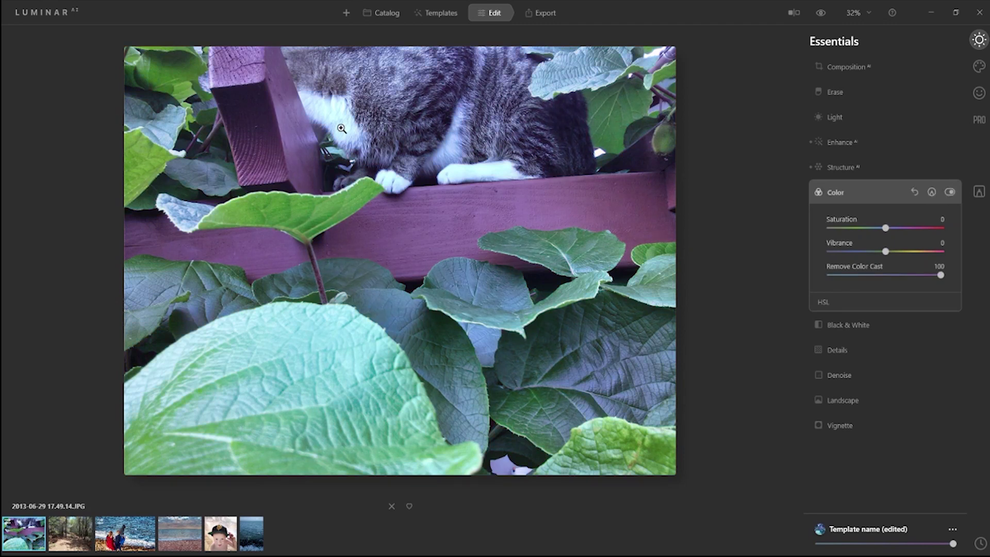
pyautogui.click(836, 192)
pyautogui.press('\\')
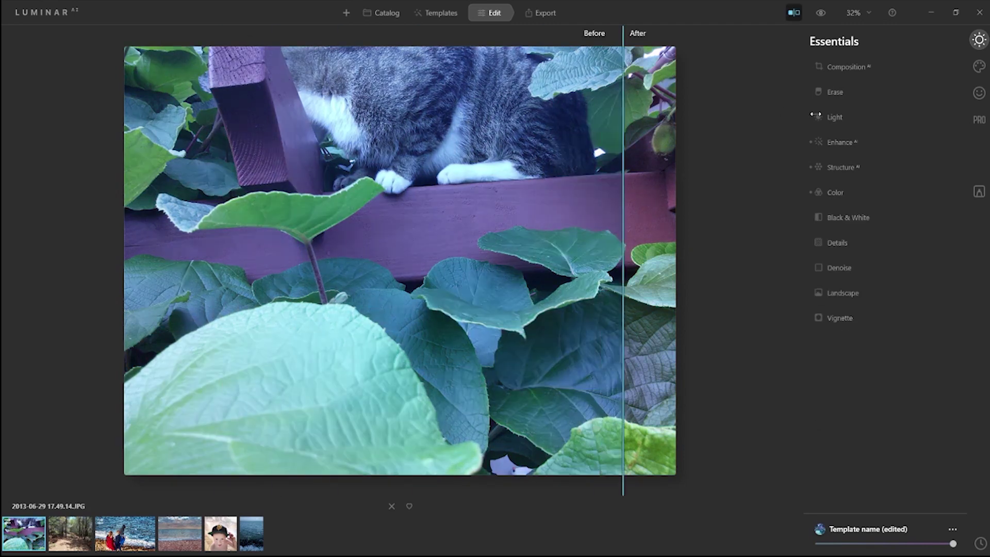
pyautogui.moveTo(616, 144); pyautogui.dragTo(422, 151)
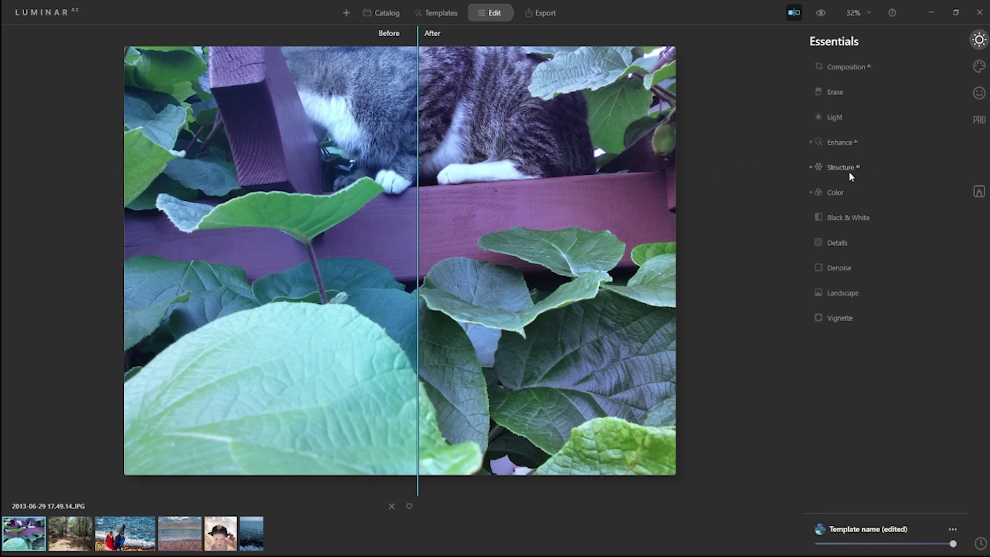
pyautogui.click(848, 196)
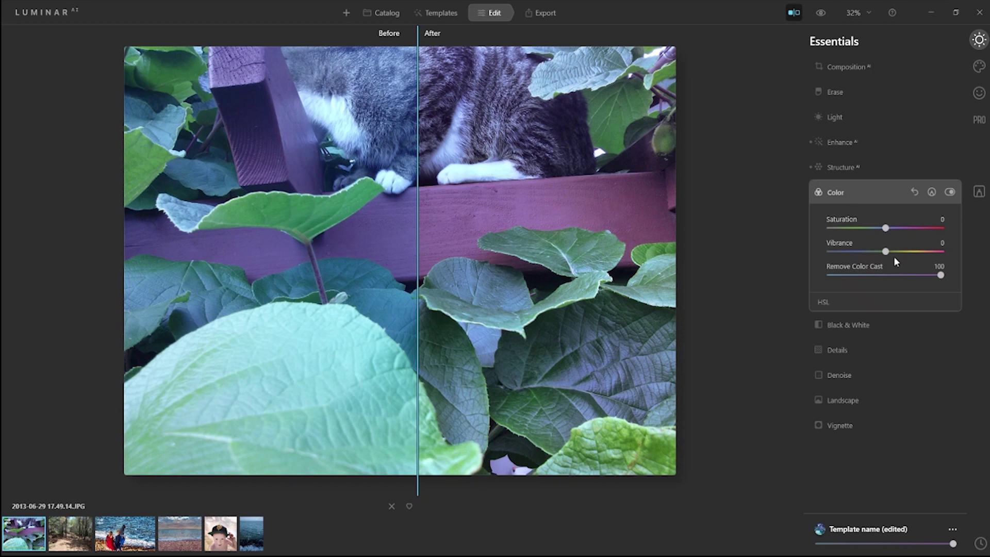
pyautogui.click(825, 302)
pyautogui.click(866, 196)
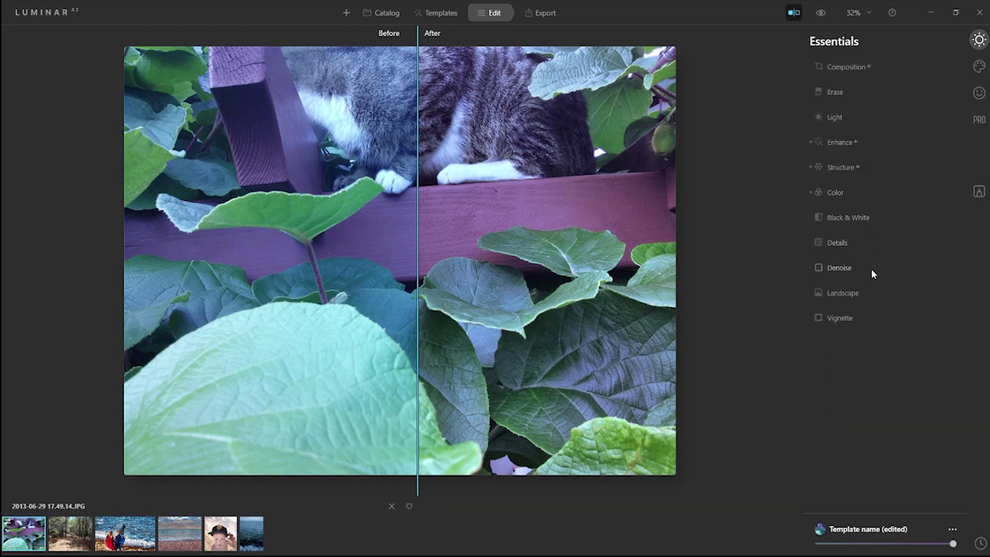
# - Open the forest path photo, apply Enhance AI, and set the Structure AI Amount to 66
pyautogui.click(72, 549)
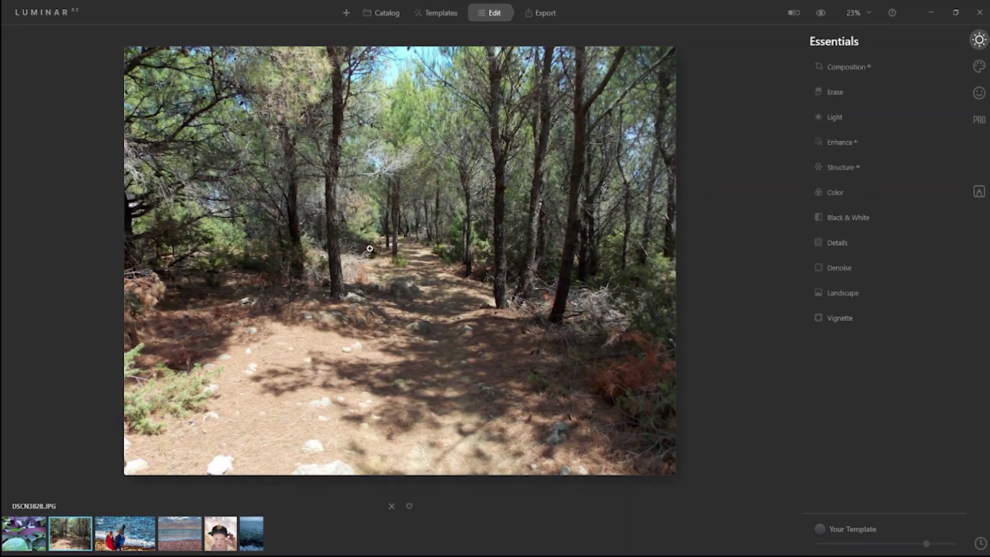
pyautogui.click(859, 141)
pyautogui.click(875, 182)
pyautogui.click(873, 150)
pyautogui.click(872, 168)
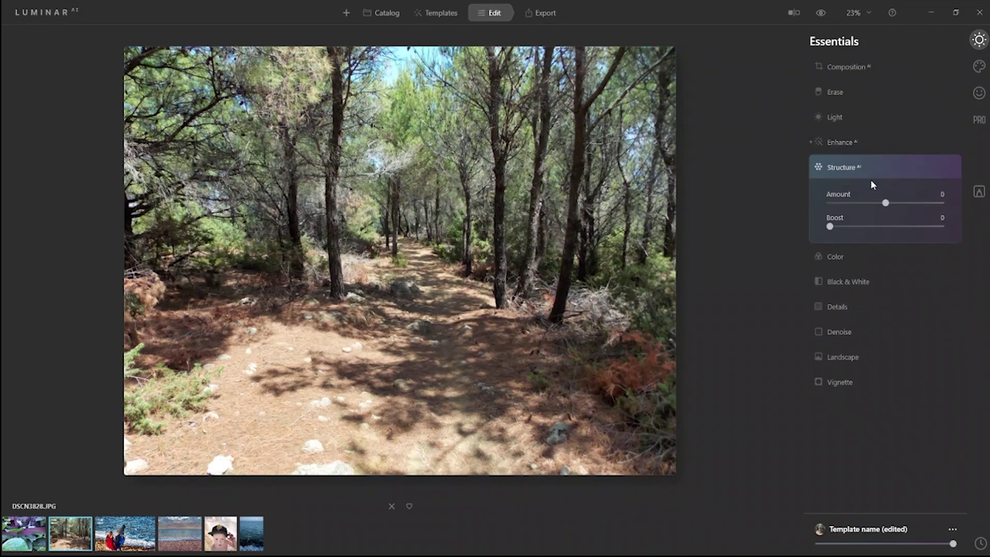
pyautogui.moveTo(898, 203); pyautogui.dragTo(922, 203)
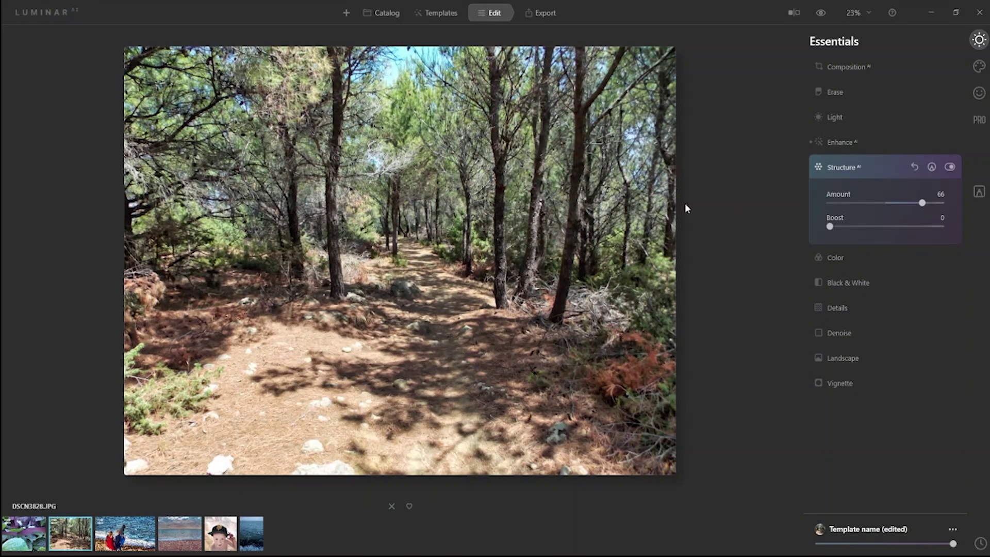
pyautogui.click(896, 166)
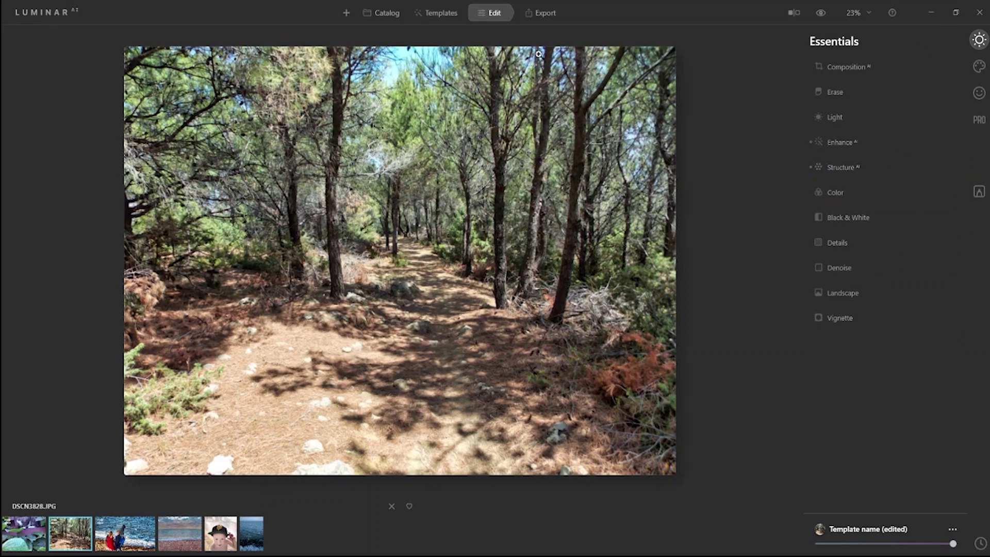
# - Try Remove Color Cast at 100 on the forest photo and reset the Color adjustments
pyautogui.click(877, 192)
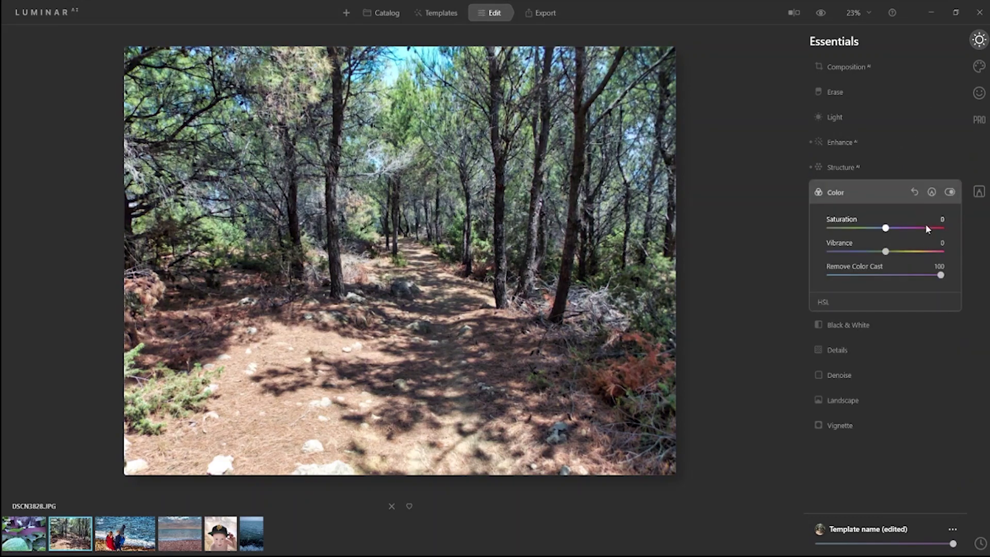
pyautogui.click(916, 191)
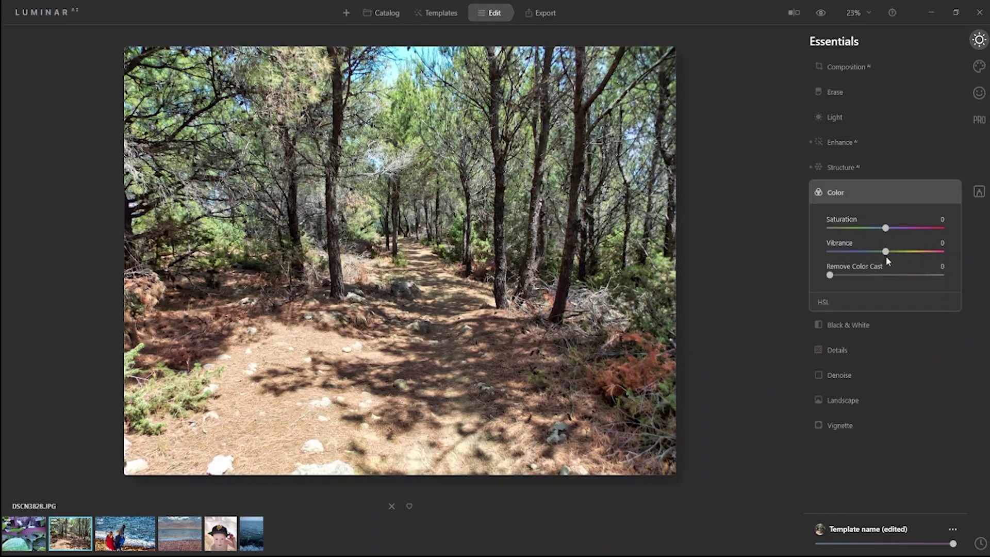
# - Set the forest photo's Landscape adjustments to Dehaze 100, Golden Hour 29 and Foliage Enhancer 24, and compare them off and on
pyautogui.click(855, 292)
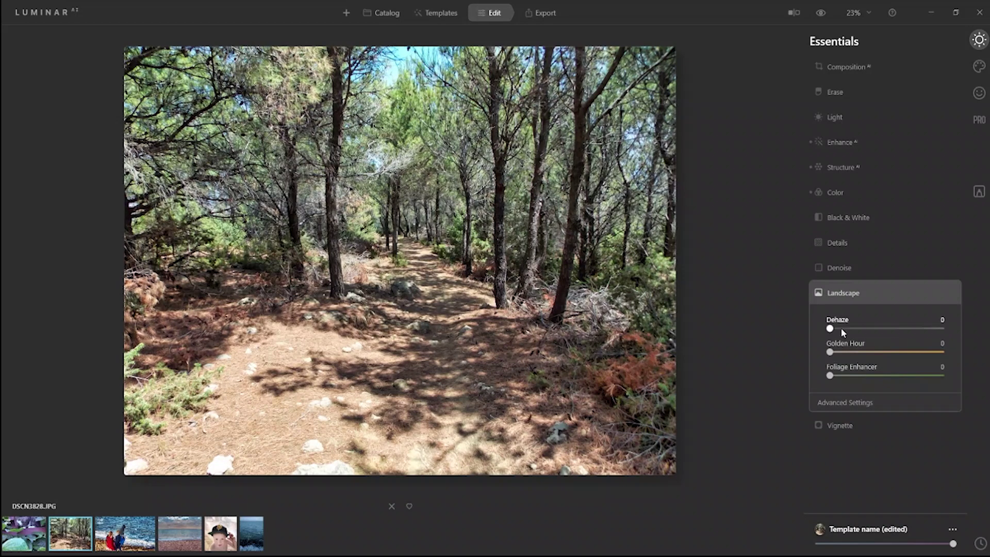
pyautogui.moveTo(830, 329); pyautogui.dragTo(941, 328)
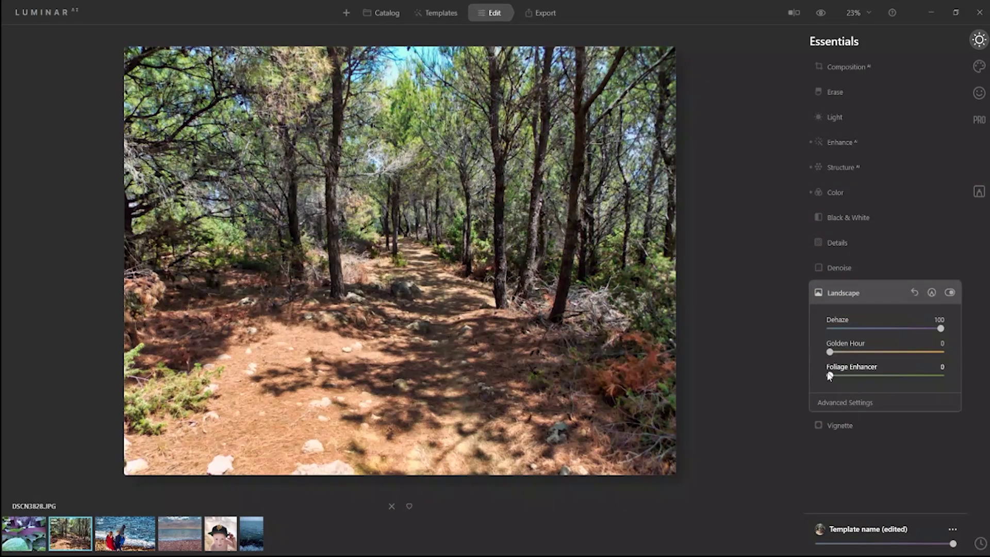
pyautogui.moveTo(831, 352); pyautogui.dragTo(941, 351)
pyautogui.moveTo(830, 375); pyautogui.dragTo(856, 375)
pyautogui.click(949, 293)
pyautogui.click(950, 292)
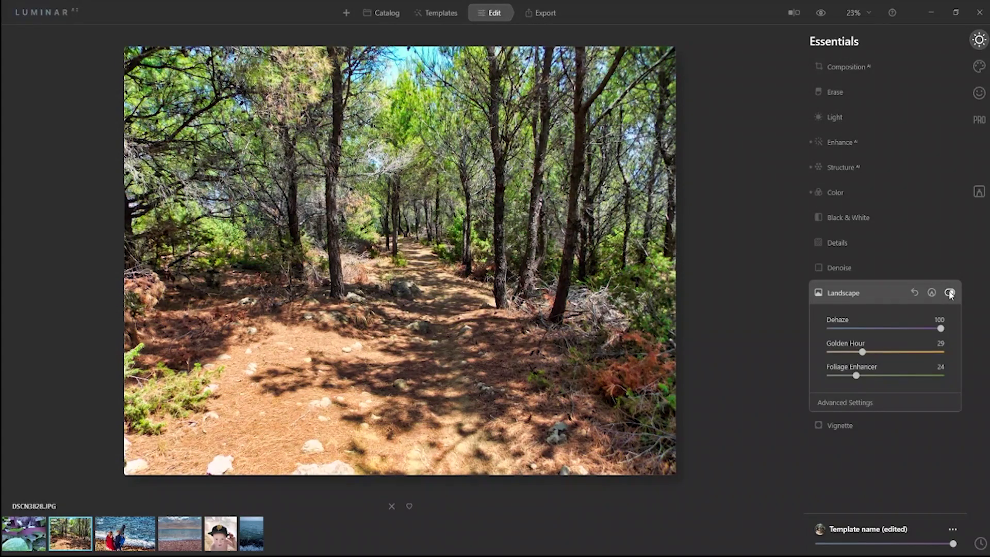
# - Apply a Mystical effect to the forest photo, trying Amount 100 and lowering it to a subtle strength
pyautogui.click(981, 66)
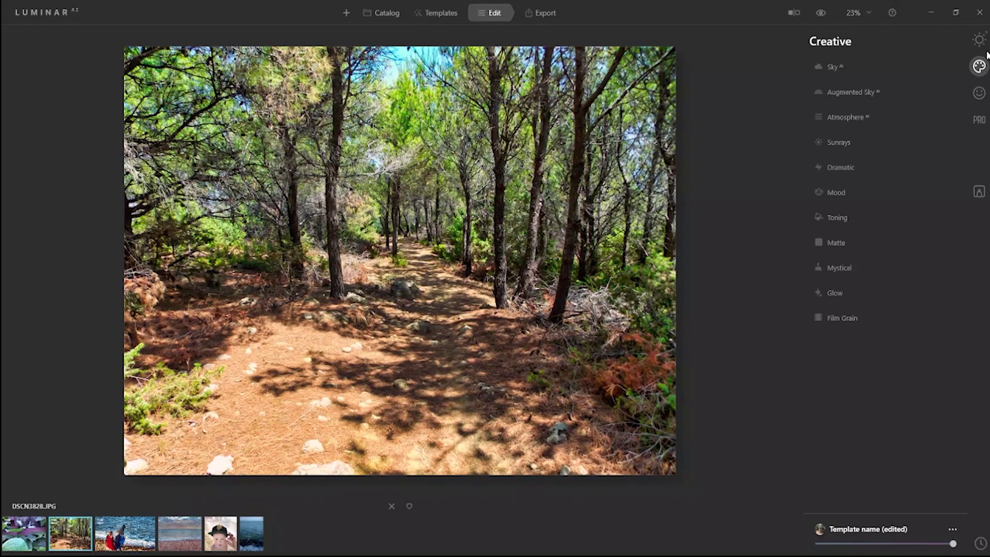
pyautogui.click(840, 268)
pyautogui.click(894, 304)
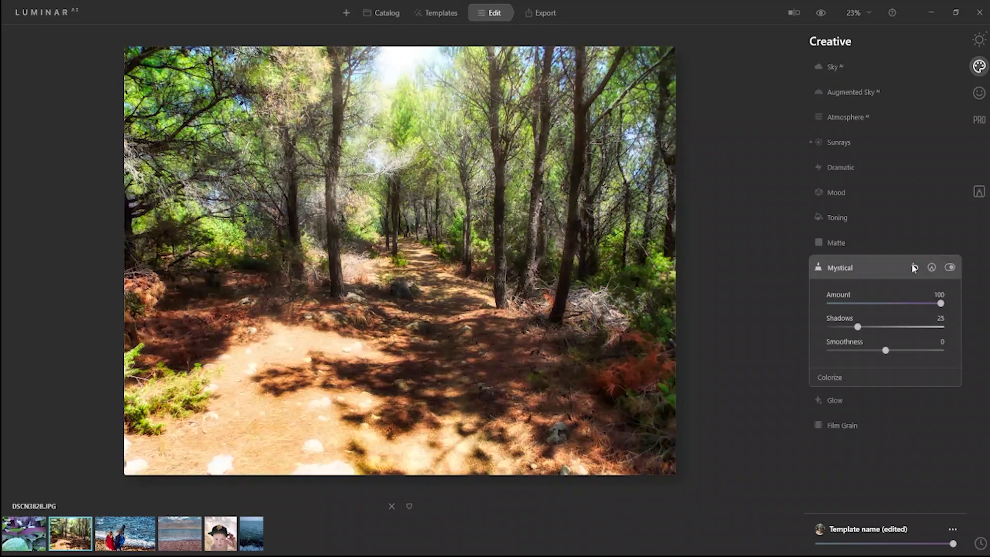
pyautogui.doubleClick(857, 291)
pyautogui.moveTo(828, 304); pyautogui.dragTo(852, 303)
pyautogui.click(950, 268)
# - Compare the forest photo before and after editing by moving the split divider across it
pyautogui.click(980, 39)
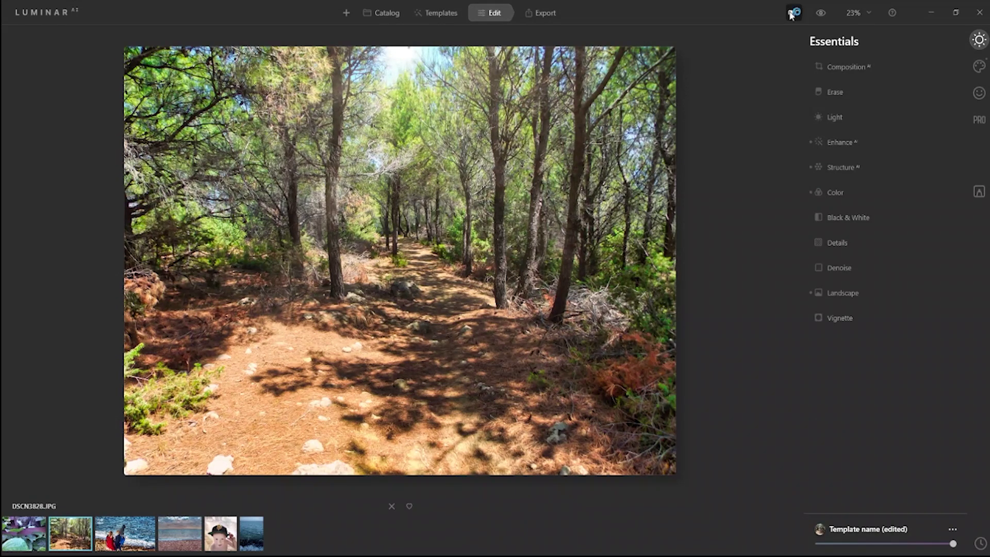
pyautogui.click(794, 13)
pyautogui.moveTo(416, 253); pyautogui.dragTo(103, 250)
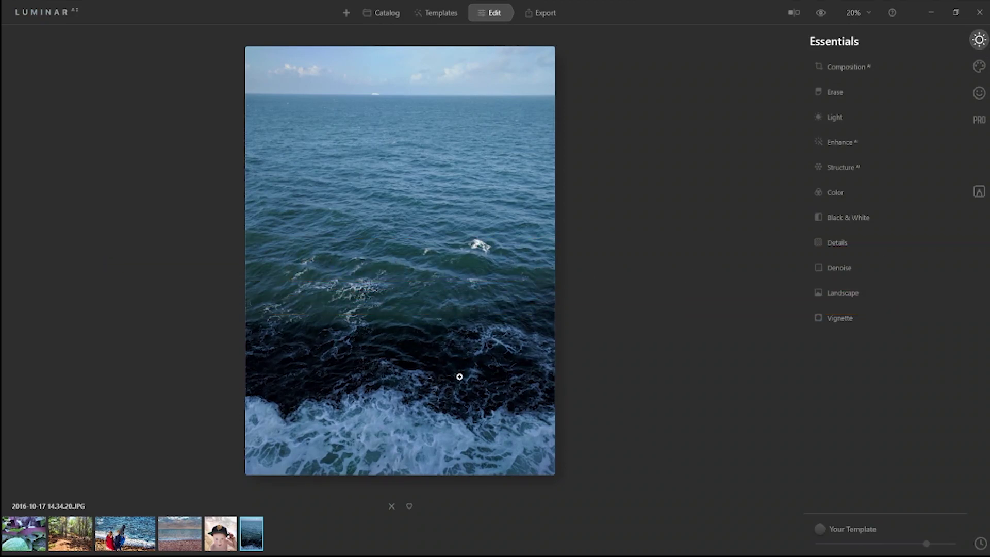
# - Erase the white ship on the horizon of the sea photo with a Brush Radius of 20
pyautogui.click(395, 96)
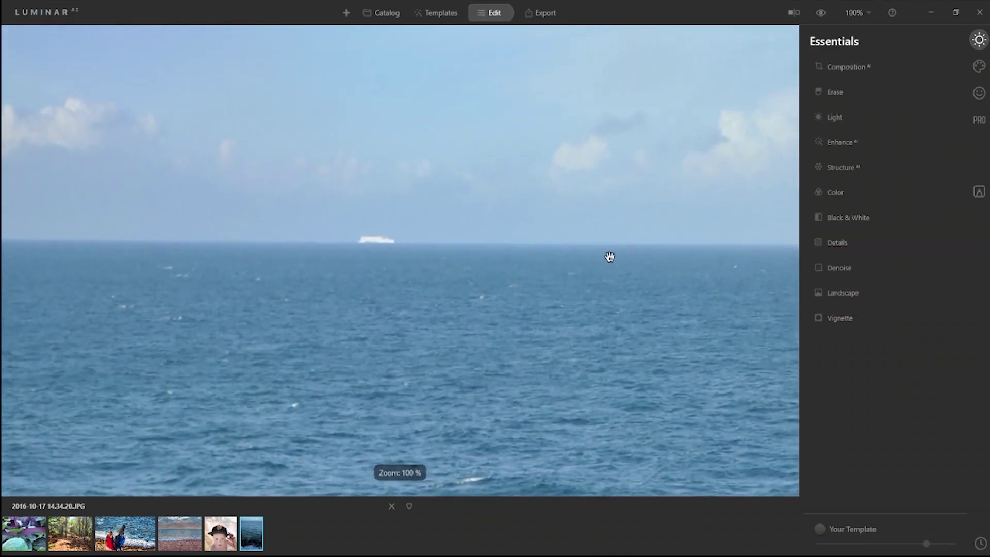
pyautogui.moveTo(457, 277); pyautogui.dragTo(481, 257)
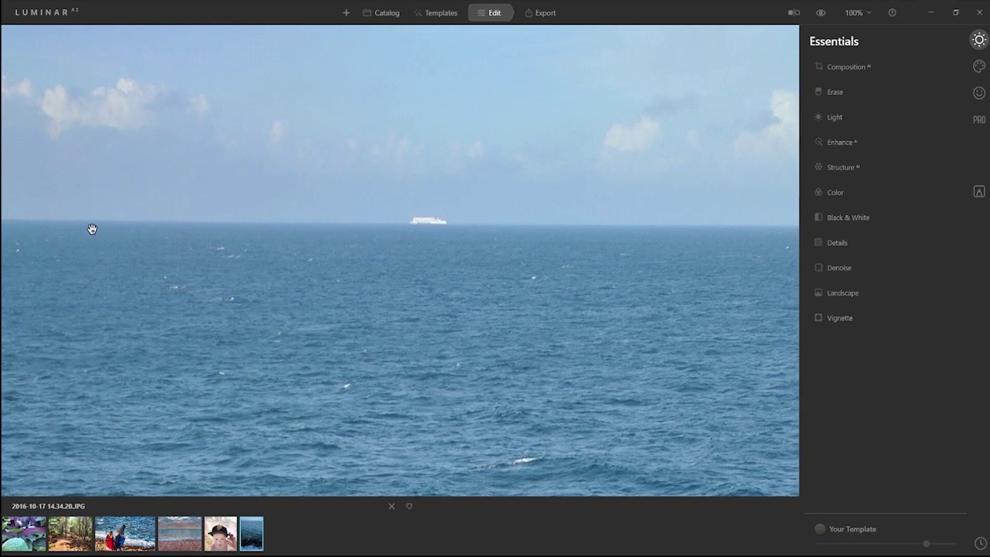
pyautogui.click(857, 92)
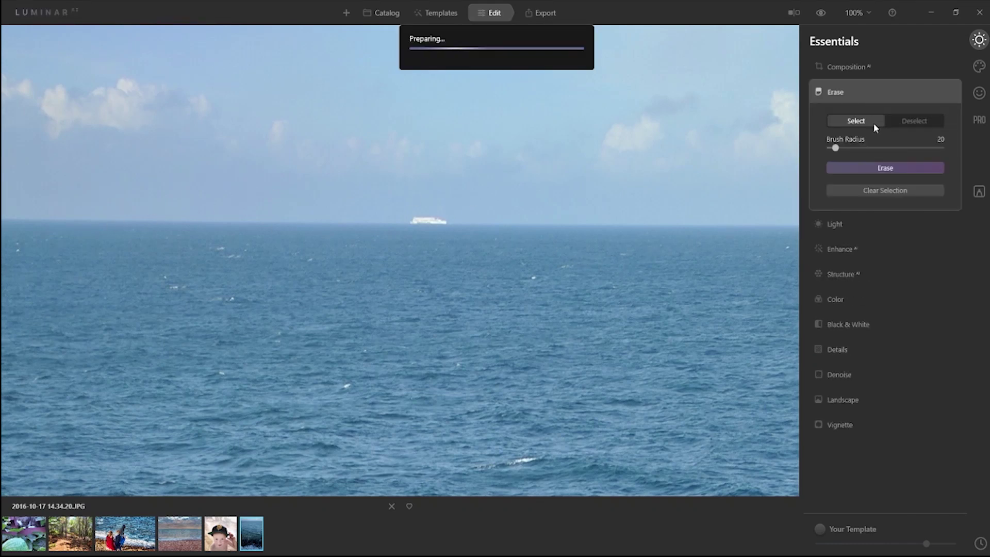
pyautogui.click(407, 222)
pyautogui.moveTo(463, 223); pyautogui.dragTo(480, 227)
pyautogui.click(853, 169)
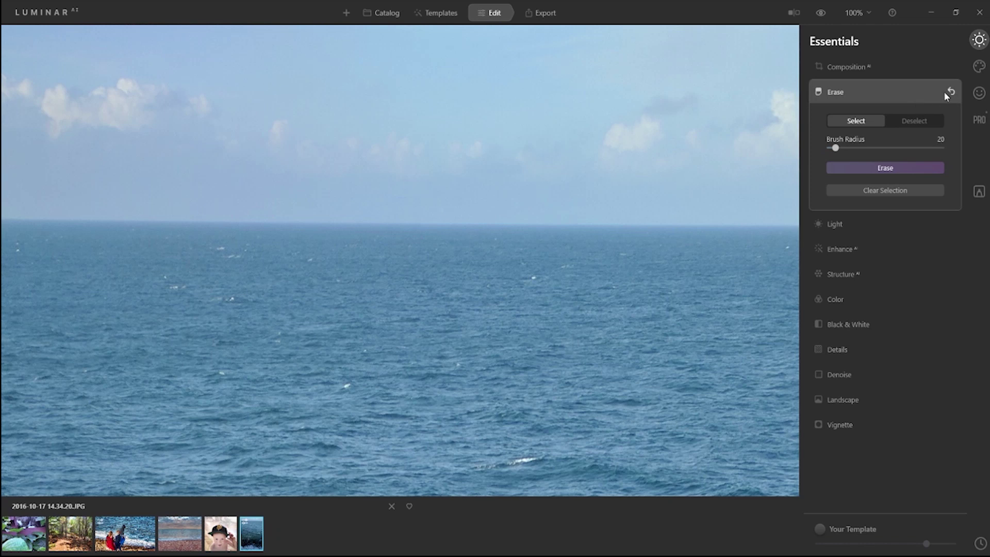
pyautogui.click(912, 93)
# - Raise the Enhance AI strength on the whole sea photo and set the Structure AI Amount to 71
pyautogui.hotkey('ctrl', '0')
pyautogui.click(860, 143)
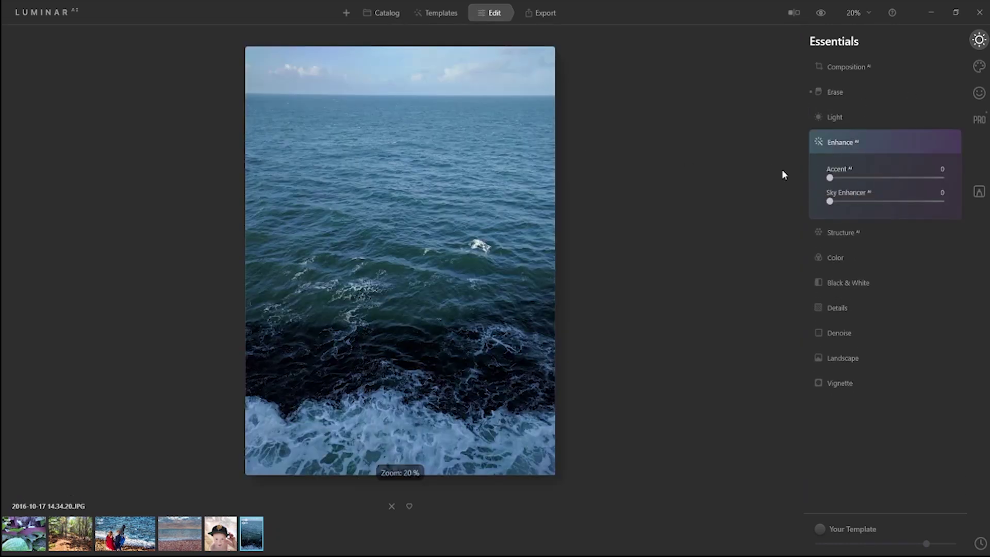
pyautogui.moveTo(864, 182); pyautogui.dragTo(926, 205)
pyautogui.click(872, 230)
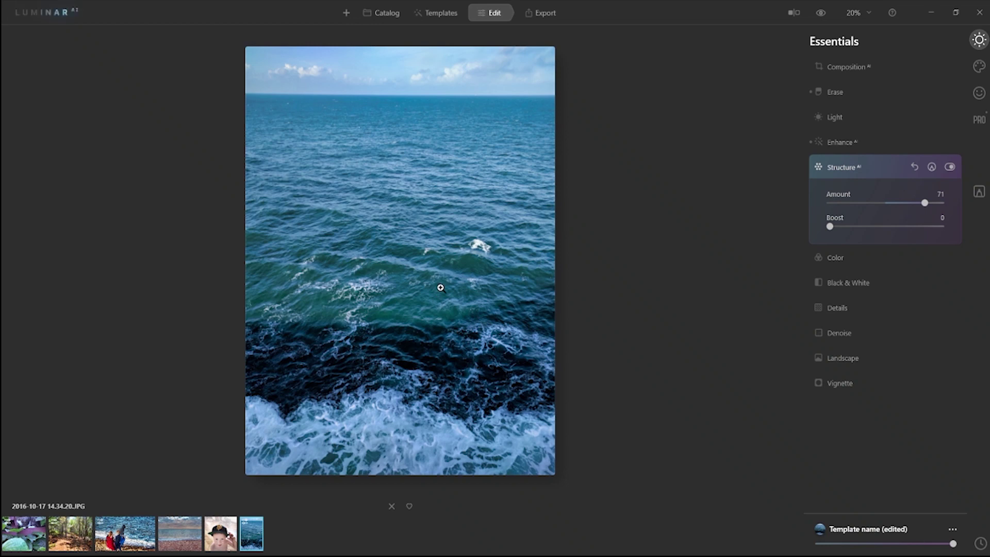
# - Try Remove Color Cast at 100 on the sea photo and reset the Color adjustments
pyautogui.click(833, 257)
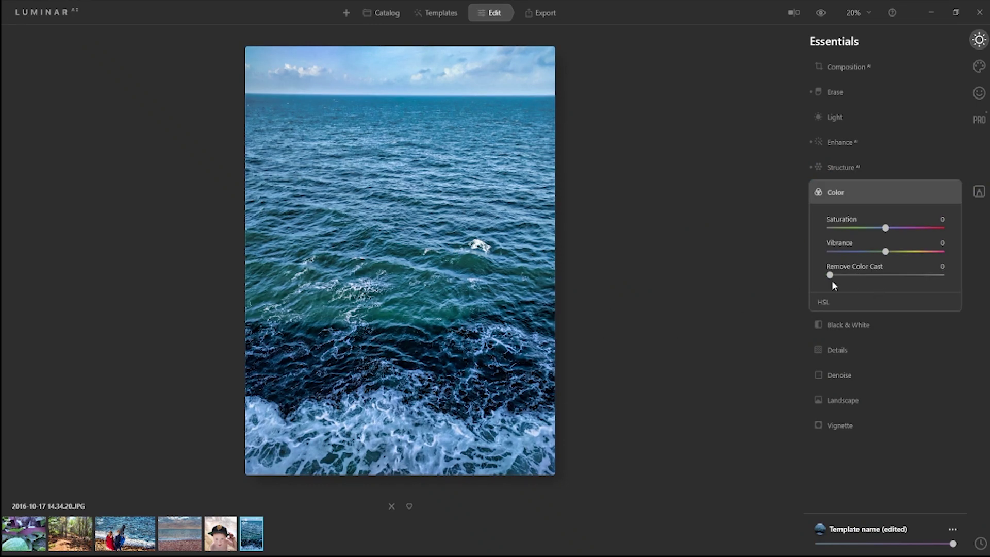
pyautogui.moveTo(831, 276); pyautogui.dragTo(978, 273)
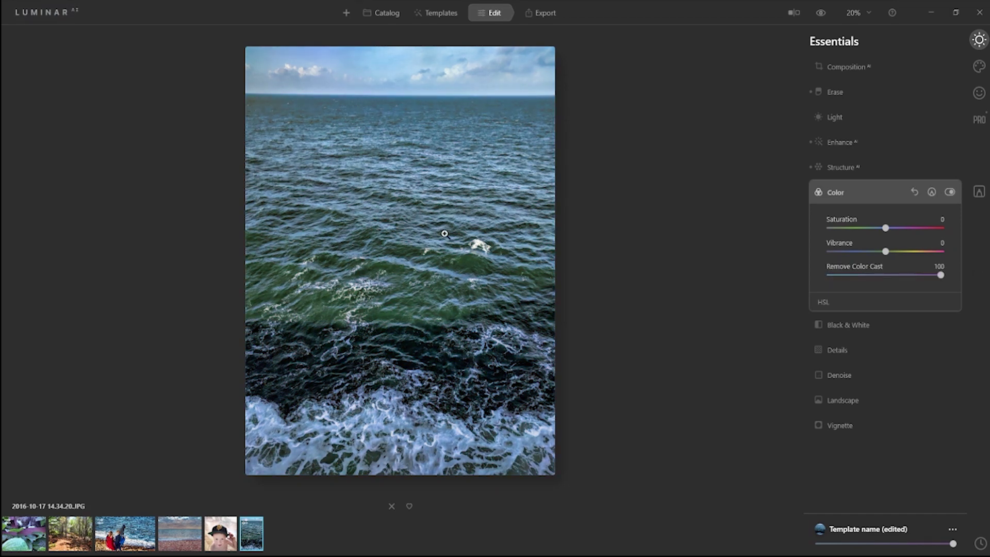
pyautogui.click(914, 192)
pyautogui.click(866, 194)
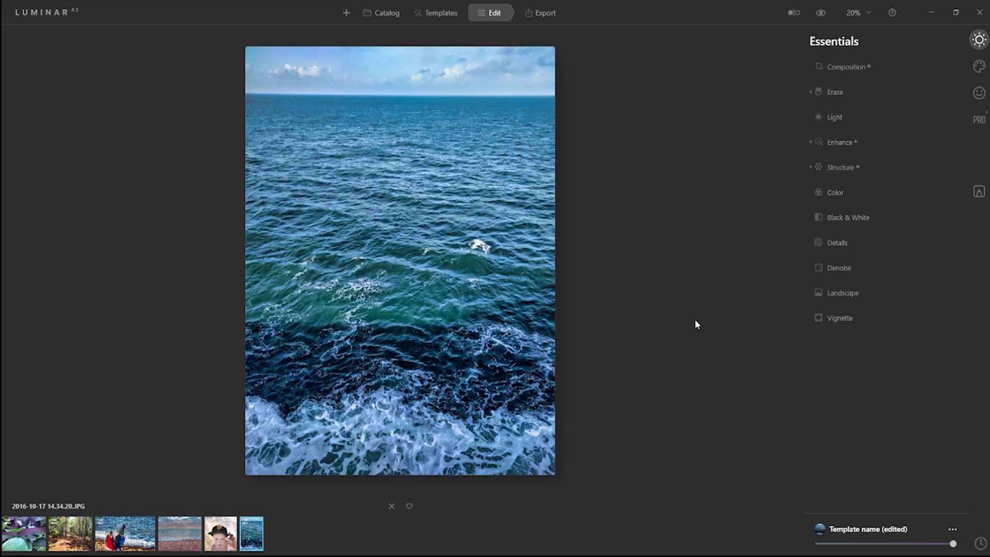
# - Try raising Saturation together with Remove Color Cast on the sea photo, and reset the Color adjustments again
pyautogui.click(836, 191)
pyautogui.moveTo(886, 227)
pyautogui.mouseDown()
pyautogui.moveTo(922, 228)
pyautogui.moveTo(906, 230)
pyautogui.mouseUp()
pyautogui.moveTo(830, 275); pyautogui.dragTo(942, 275)
pyautogui.moveTo(904, 228); pyautogui.dragTo(988, 252)
pyautogui.click(918, 194)
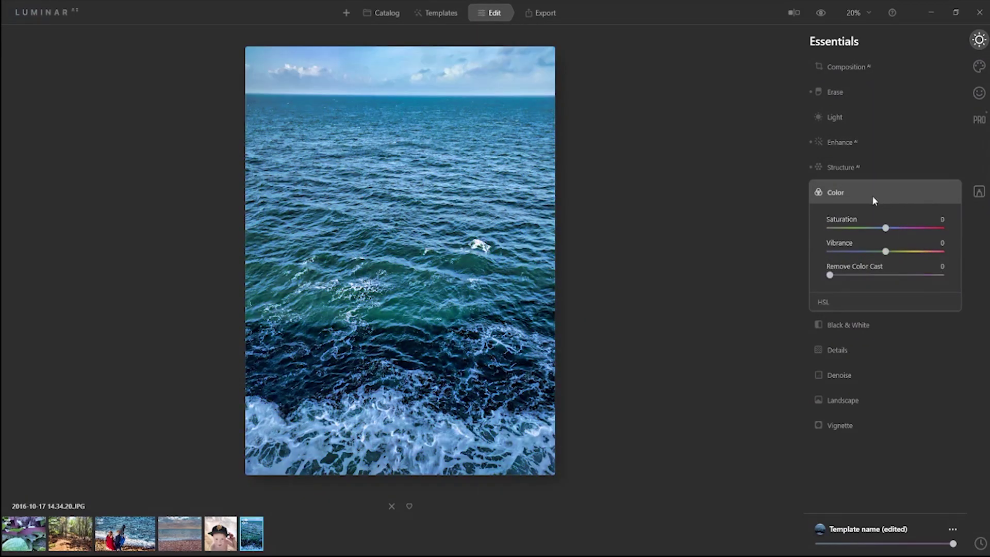
pyautogui.click(877, 195)
# - Set Dehaze to 87 in the sea photo's Landscape adjustments
pyautogui.click(856, 293)
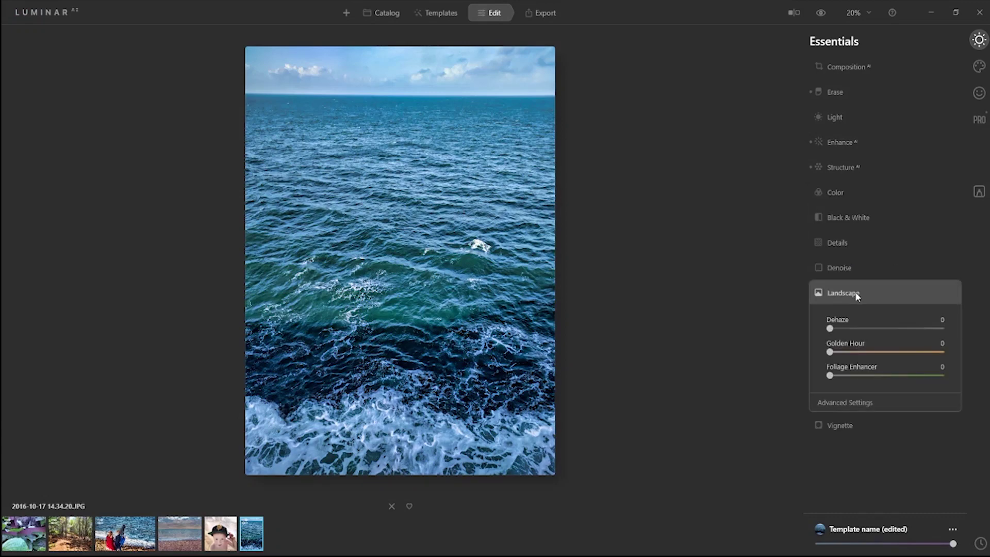
pyautogui.click(926, 328)
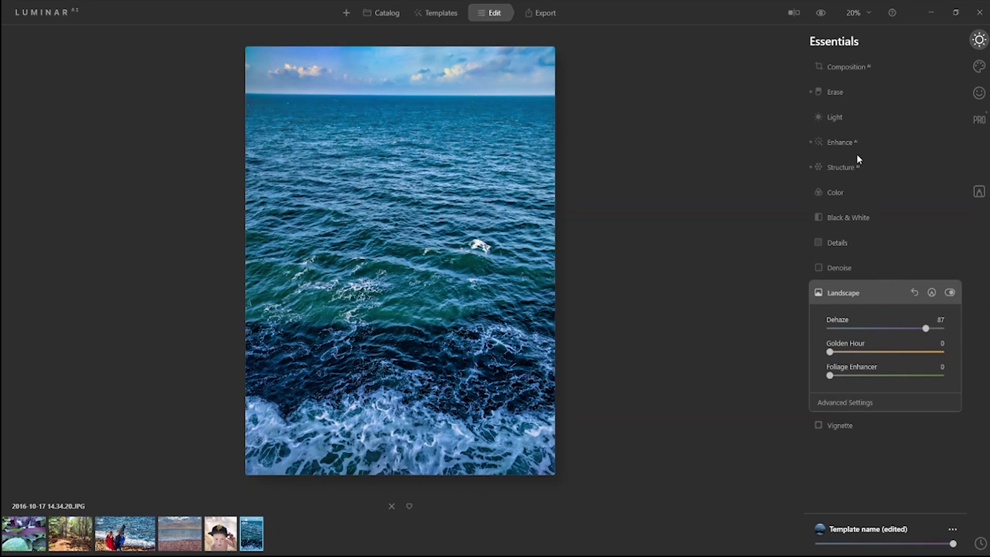
# - Adjust the sea photo's Light with Exposure 1.53 and Temperature -31, strongly lowering Highlights and raising Shadows
pyautogui.click(838, 117)
pyautogui.click(903, 222)
pyautogui.moveTo(883, 175); pyautogui.dragTo(869, 175)
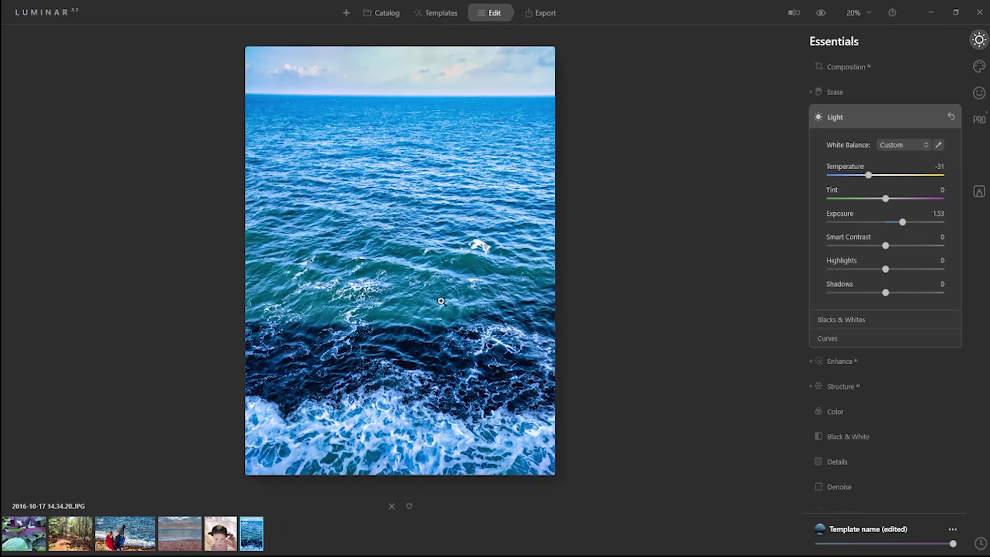
pyautogui.moveTo(886, 246); pyautogui.dragTo(839, 269)
pyautogui.moveTo(884, 292); pyautogui.dragTo(915, 292)
pyautogui.click(939, 117)
# - Replace the washed-out sky in the sea photo with Blue Sky 6 using Sky AI
pyautogui.click(979, 67)
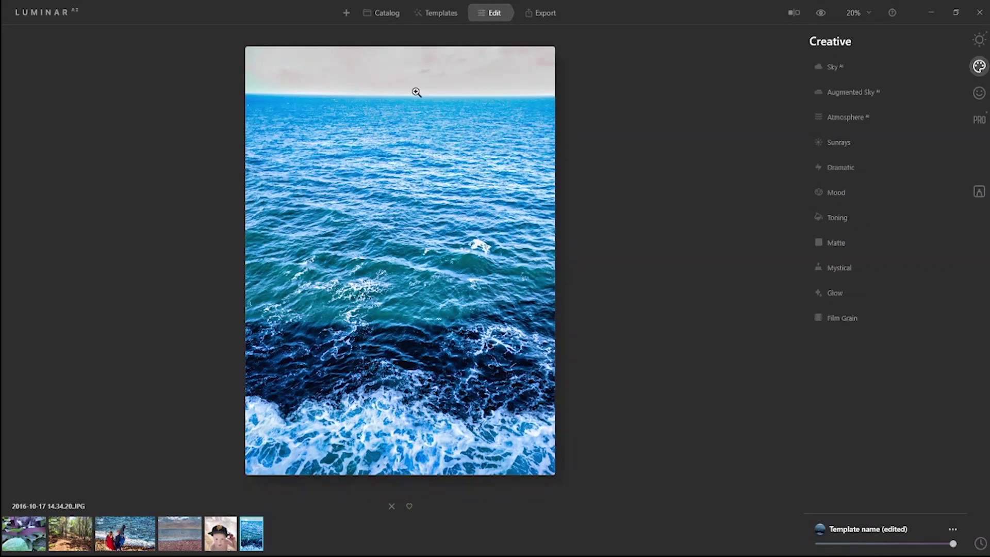
pyautogui.click(840, 67)
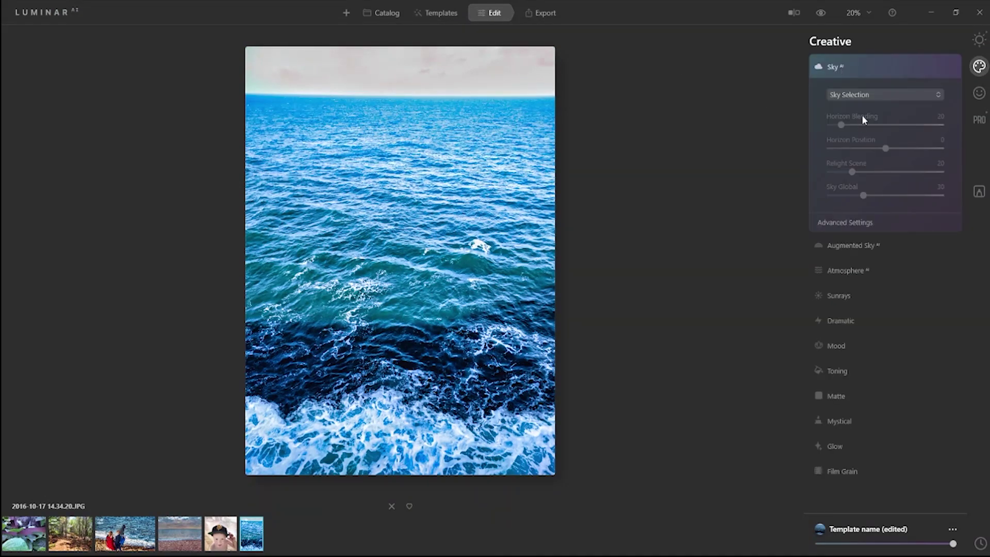
pyautogui.click(877, 98)
pyautogui.click(877, 93)
pyautogui.click(874, 94)
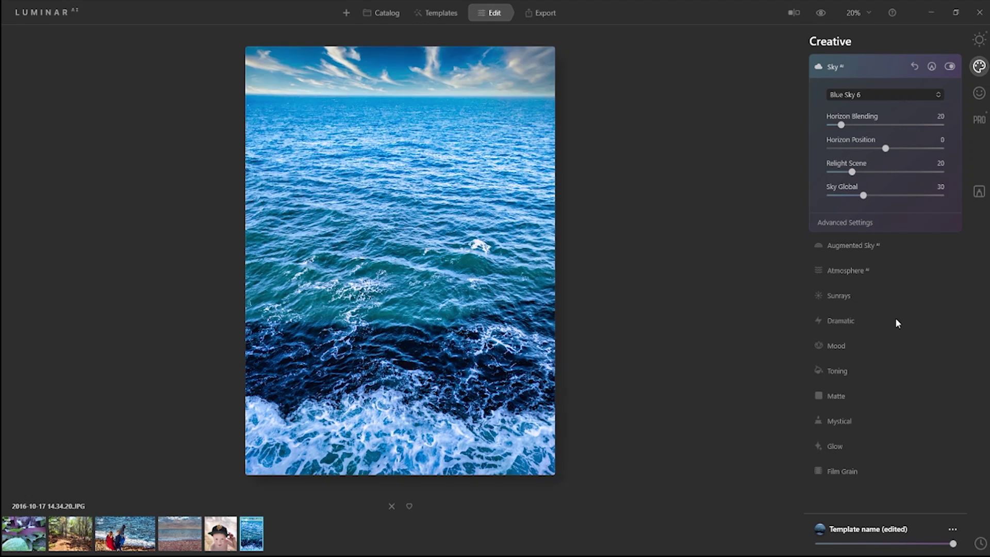
# - Browse the Sky AI presets through the Bright Blue skies and replace the sea photo's sky with Starry Night 2
pyautogui.press('Down')
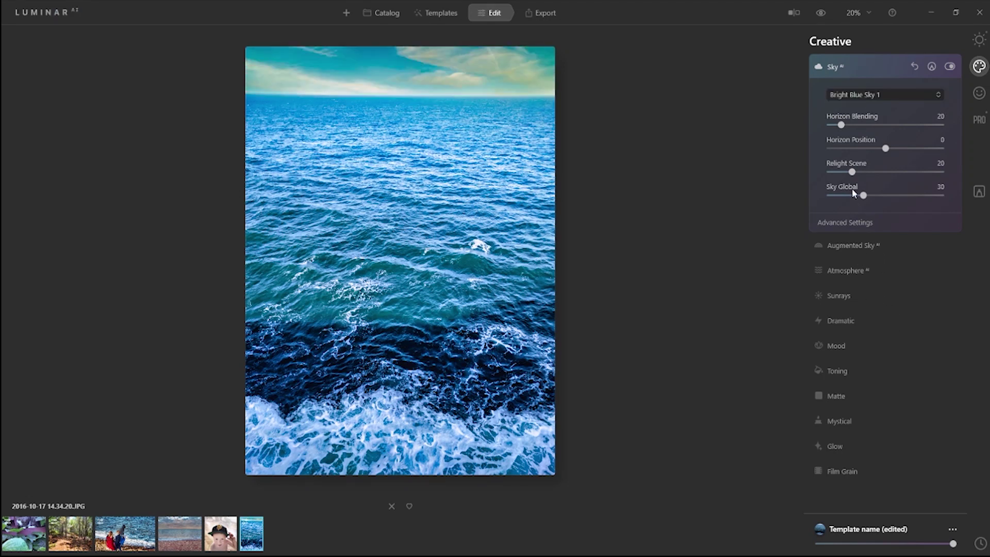
pyautogui.scroll(-1, 870, 97)
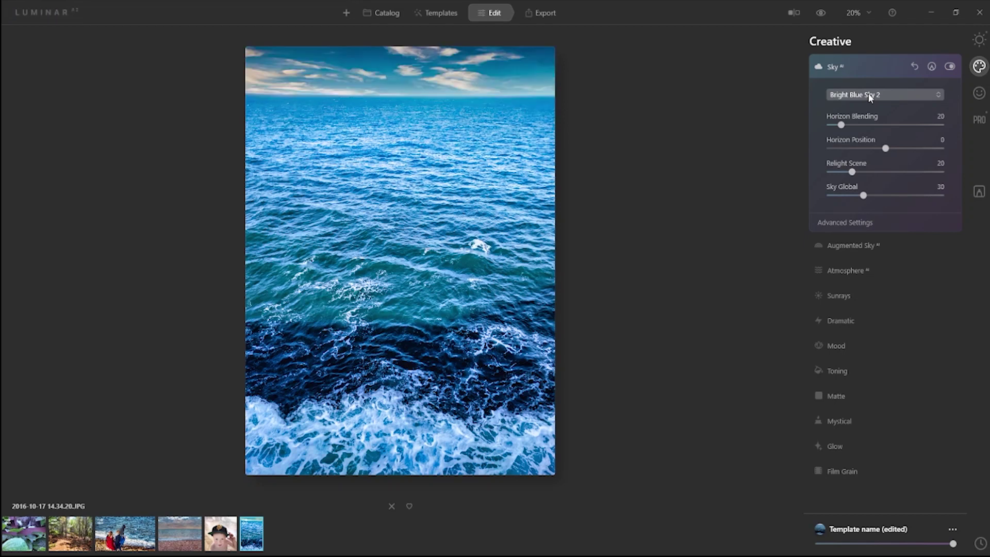
pyautogui.scroll(-1, 866, 96)
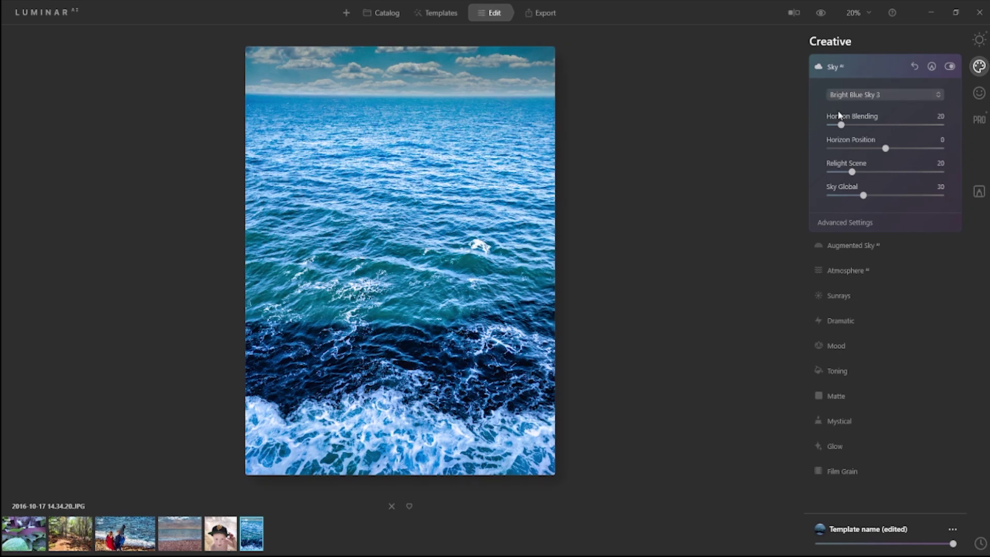
pyautogui.scroll(-3, 865, 95)
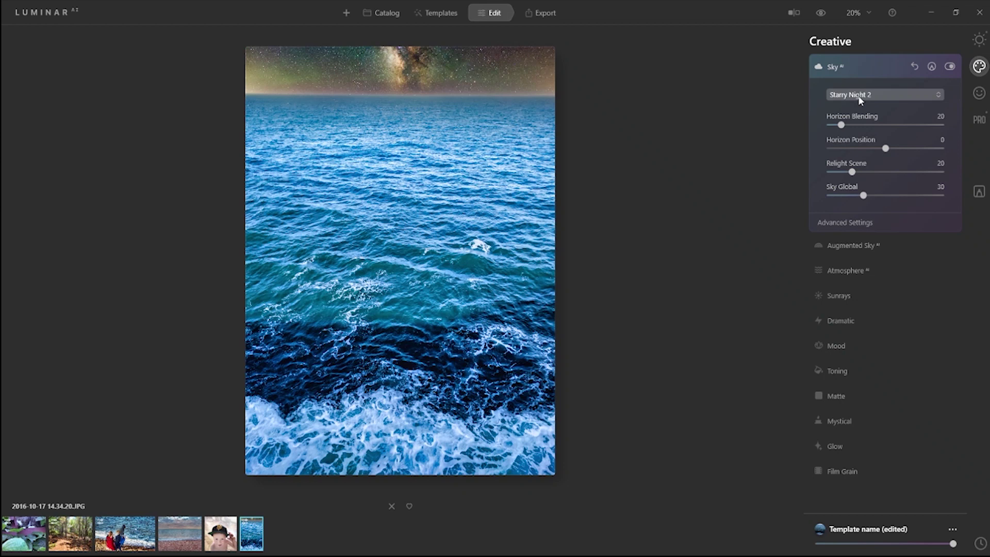
pyautogui.click(861, 66)
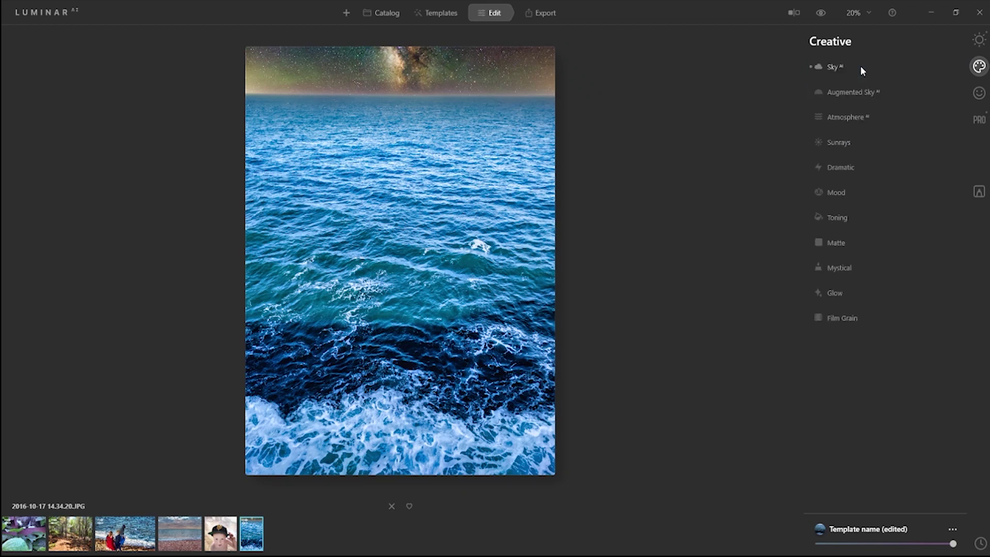
# - Try Horizon Blending at 109 for the starry sky, and set it to 0
pyautogui.click(860, 66)
pyautogui.click(891, 125)
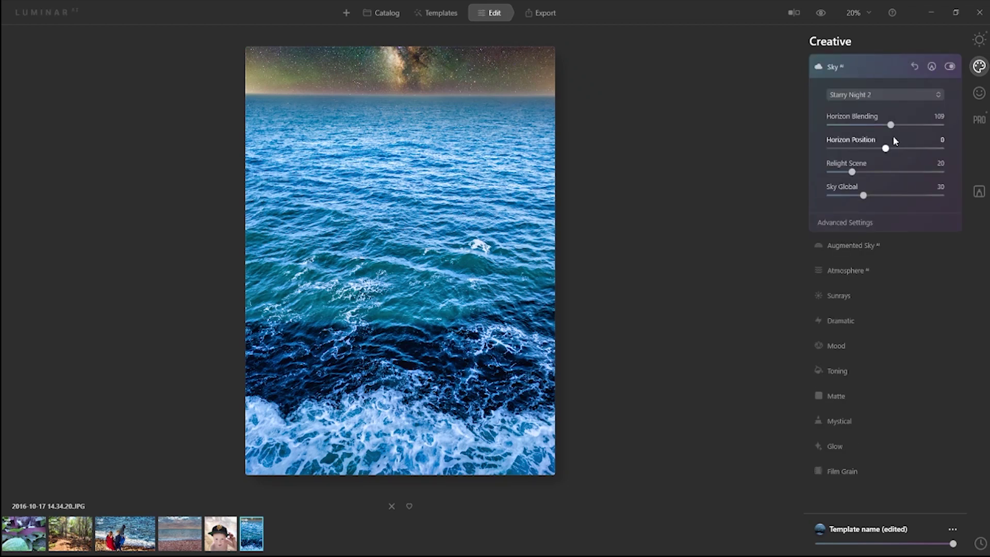
pyautogui.moveTo(891, 125); pyautogui.dragTo(813, 123)
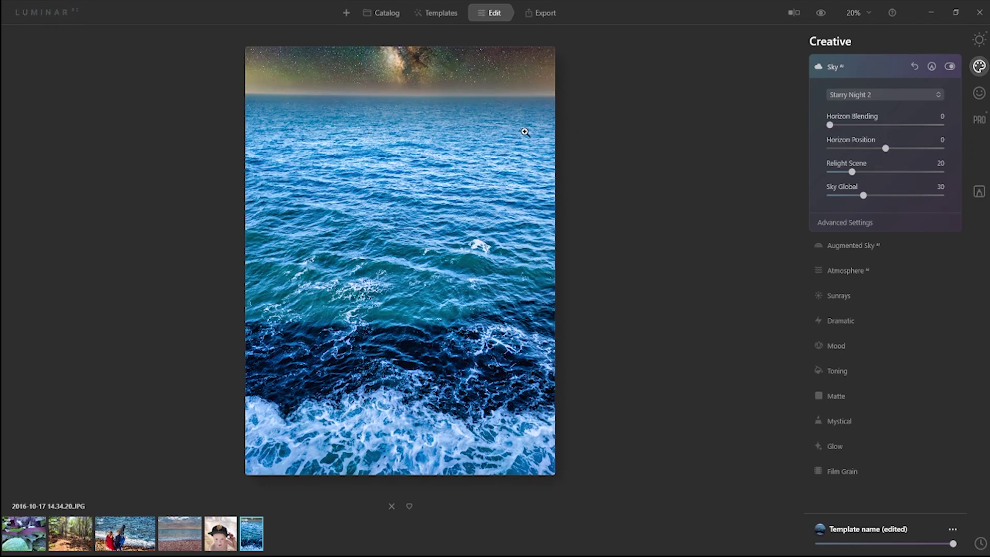
pyautogui.click(933, 138)
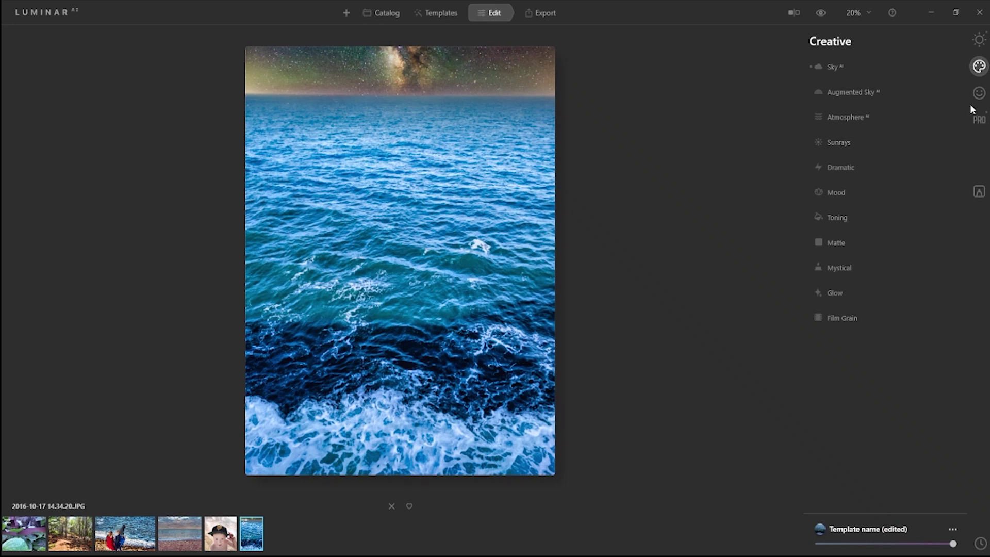
# - Reset all of the sea photo's Light adjustments in the Essentials tools
pyautogui.click(978, 40)
pyautogui.click(854, 168)
pyautogui.click(854, 167)
pyautogui.click(841, 118)
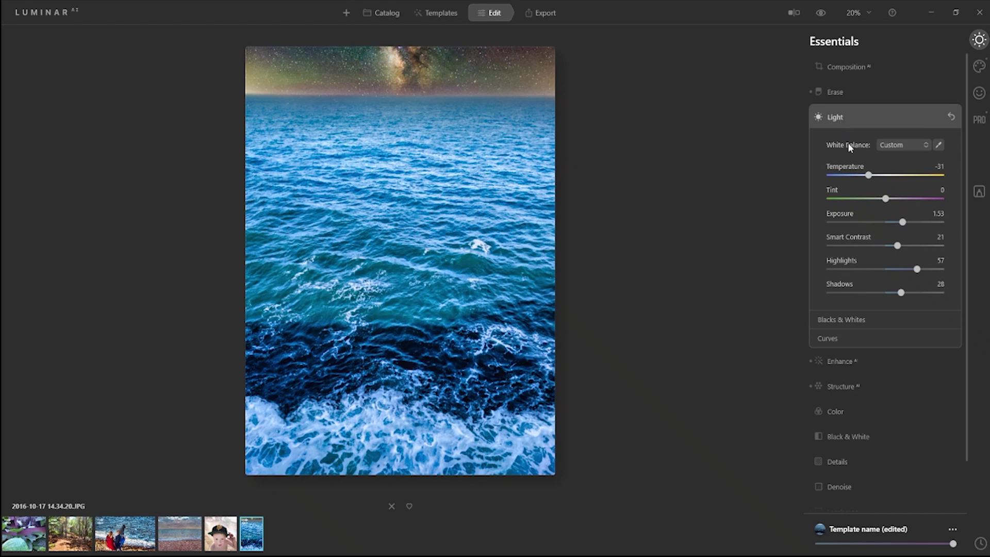
pyautogui.click(951, 118)
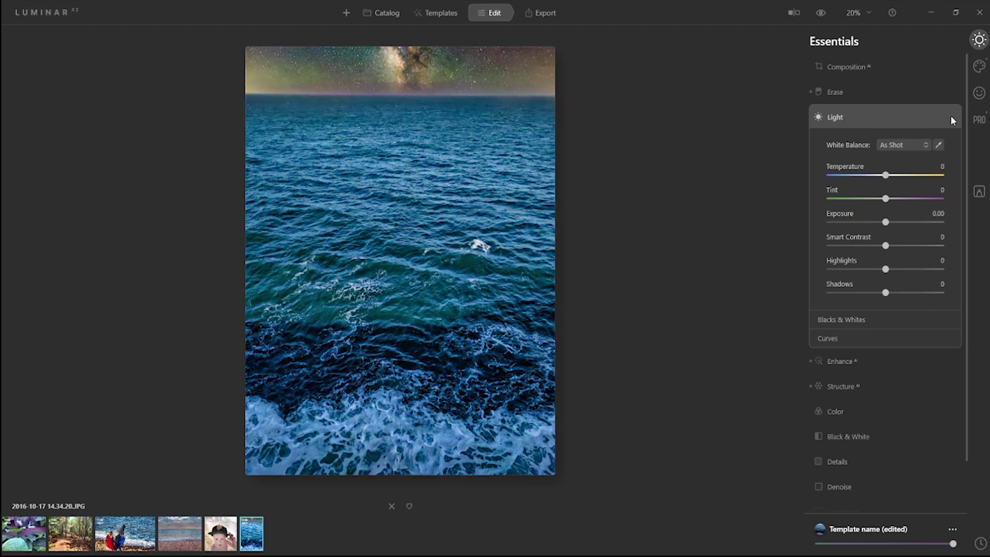
# - Darken the sea with Light values Temperature -33, Exposure -2.37, Smart Contrast -33 and Highlights 18, and raise Shadows moderately
pyautogui.moveTo(886, 175); pyautogui.dragTo(867, 176)
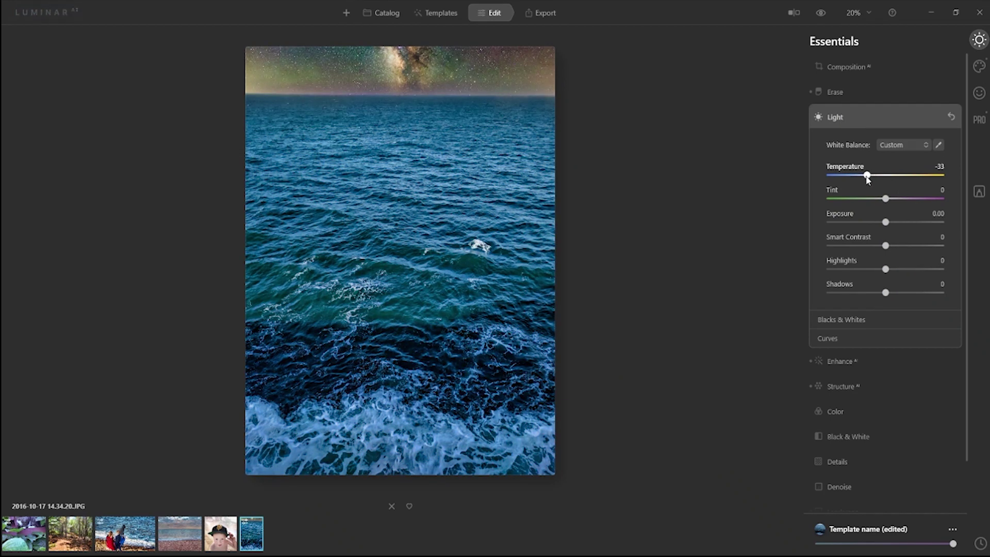
pyautogui.moveTo(885, 222); pyautogui.dragTo(860, 229)
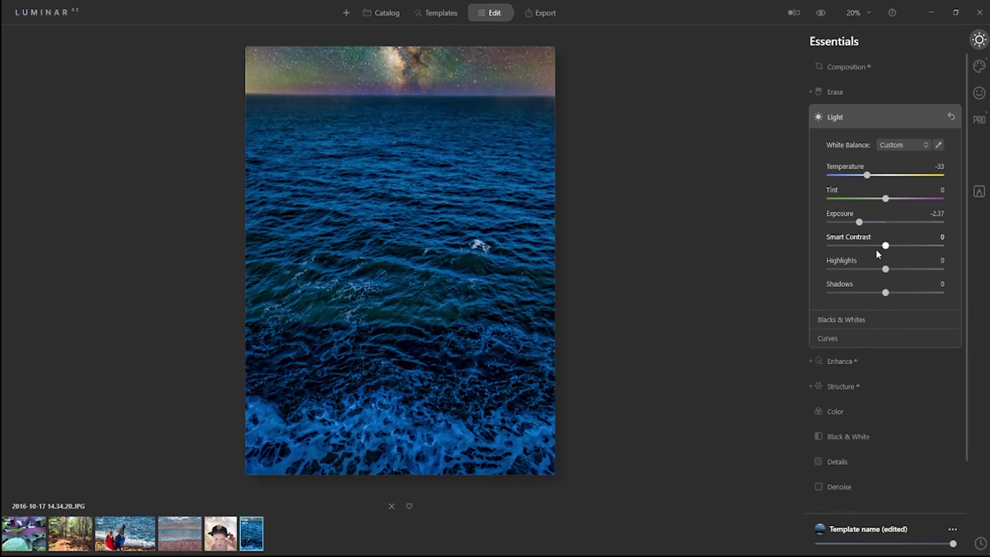
pyautogui.moveTo(886, 246); pyautogui.dragTo(896, 269)
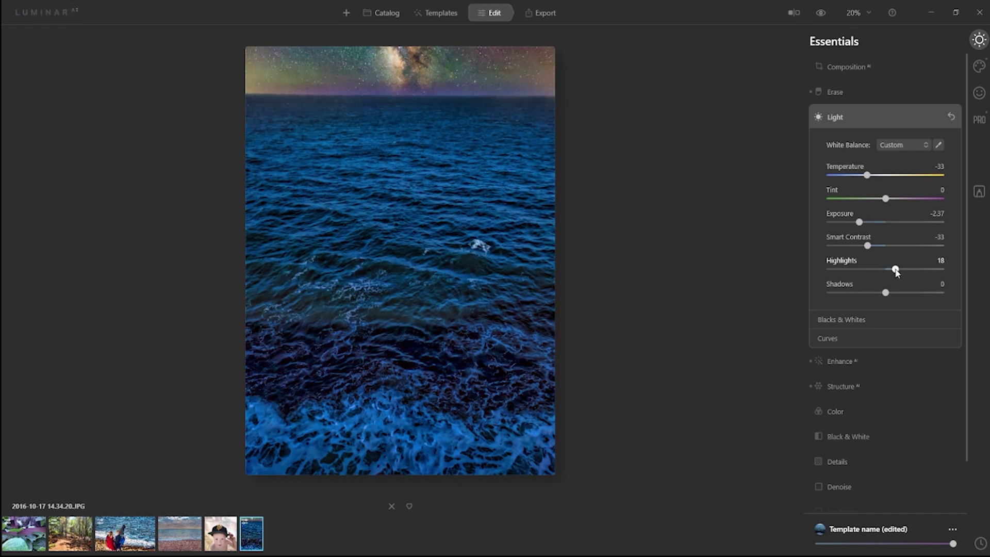
pyautogui.moveTo(886, 293); pyautogui.dragTo(902, 293)
pyautogui.click(886, 115)
# - Set the sea photo's Color Saturation to 25 and Vibrance to about -44
pyautogui.click(867, 191)
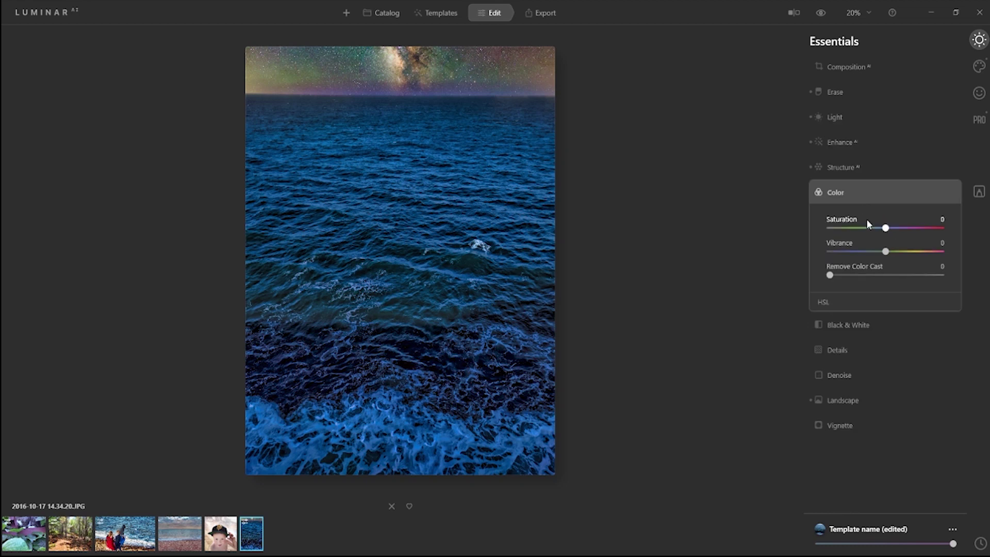
pyautogui.moveTo(887, 231); pyautogui.dragTo(896, 231)
pyautogui.moveTo(896, 230); pyautogui.dragTo(861, 254)
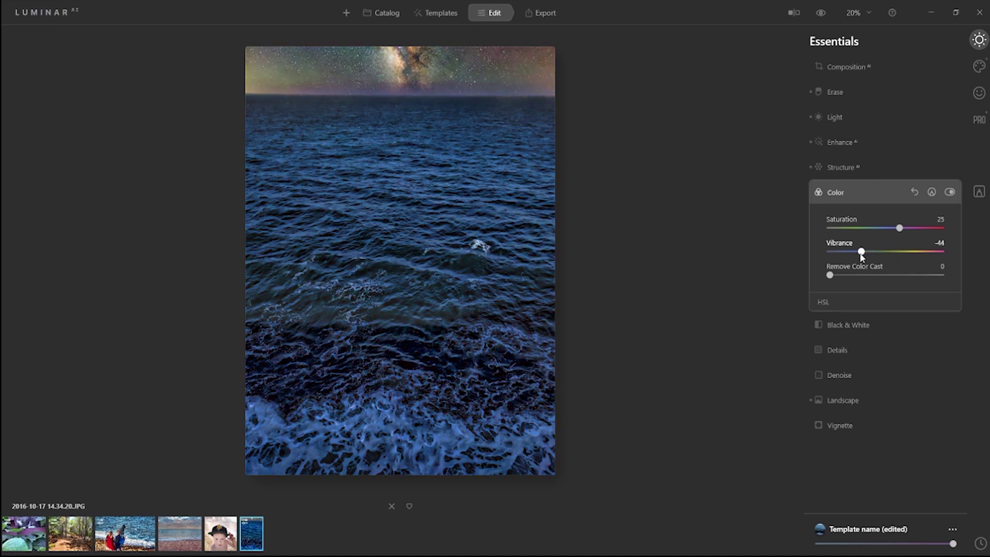
pyautogui.moveTo(863, 256); pyautogui.dragTo(864, 257)
# - Rotate the sea photo very slightly in Composition AI to level the horizon, and apply the crop
pyautogui.click(862, 67)
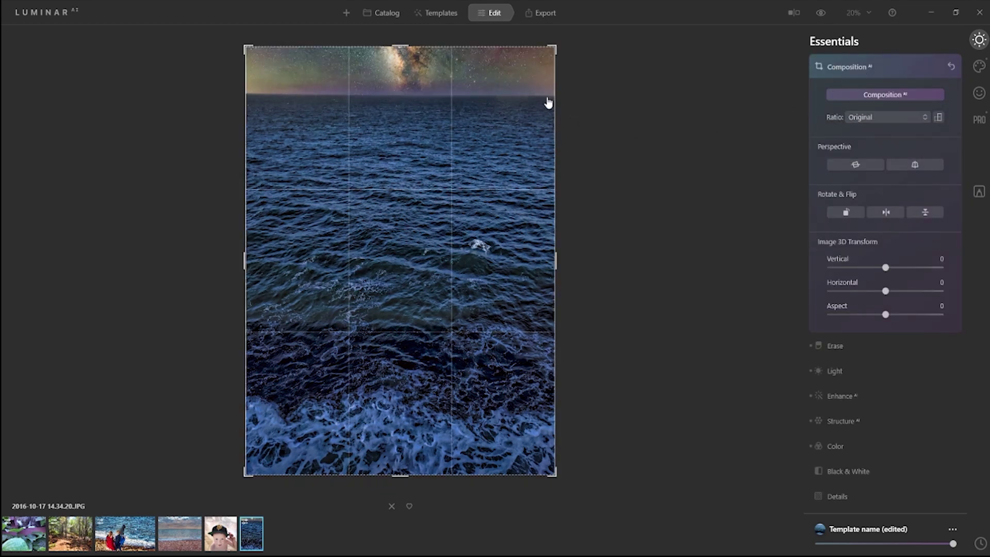
pyautogui.moveTo(579, 79); pyautogui.dragTo(577, 74)
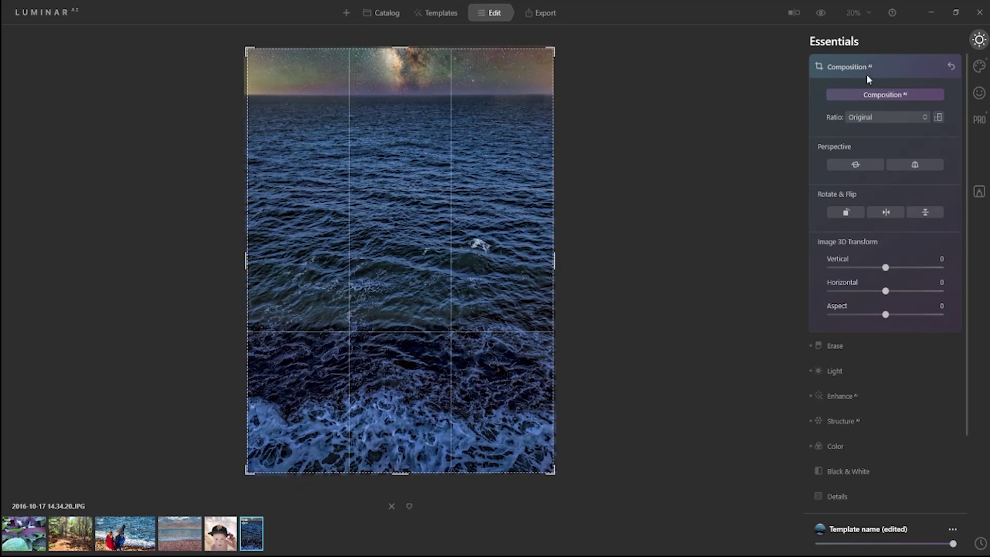
pyautogui.click(860, 62)
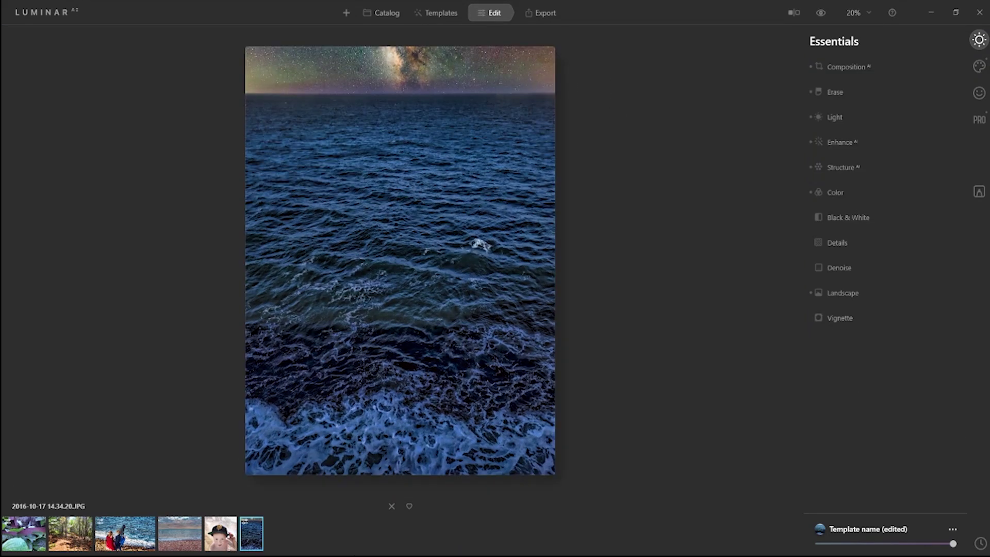
# - Compare the sea photo before and after editing by sweeping the divider across the image, and close the comparison
pyautogui.click(794, 13)
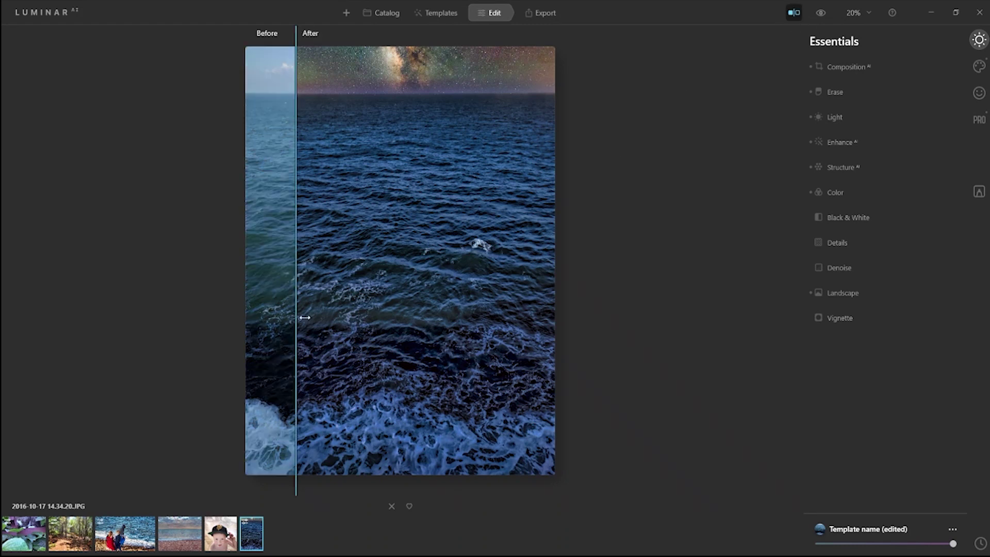
pyautogui.moveTo(221, 323); pyautogui.dragTo(831, 292)
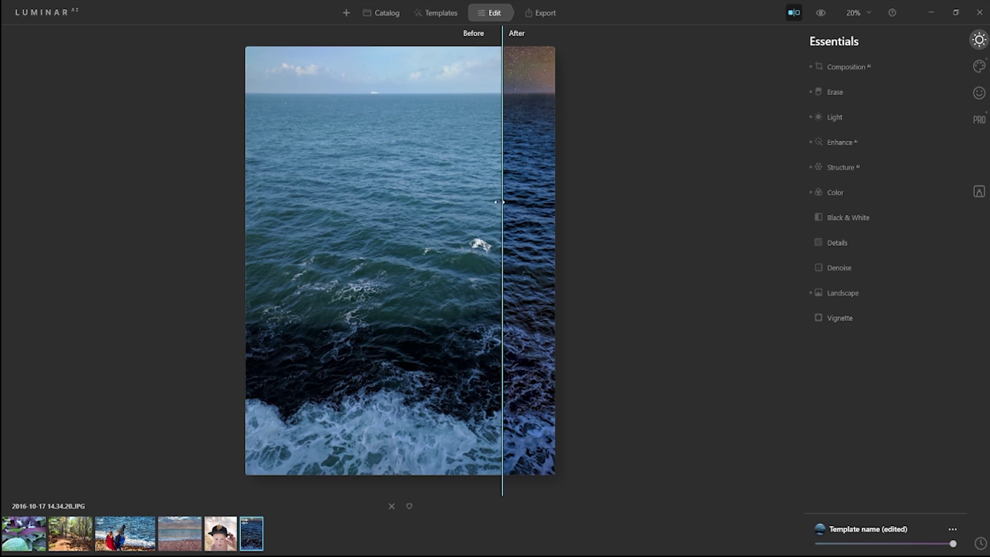
pyautogui.moveTo(500, 202); pyautogui.dragTo(77, 229)
pyautogui.click(795, 12)
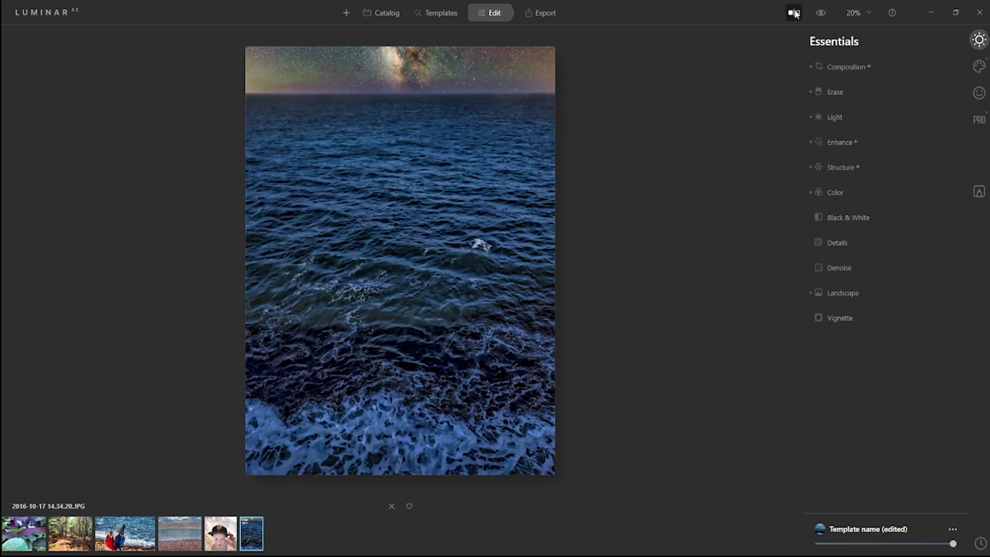